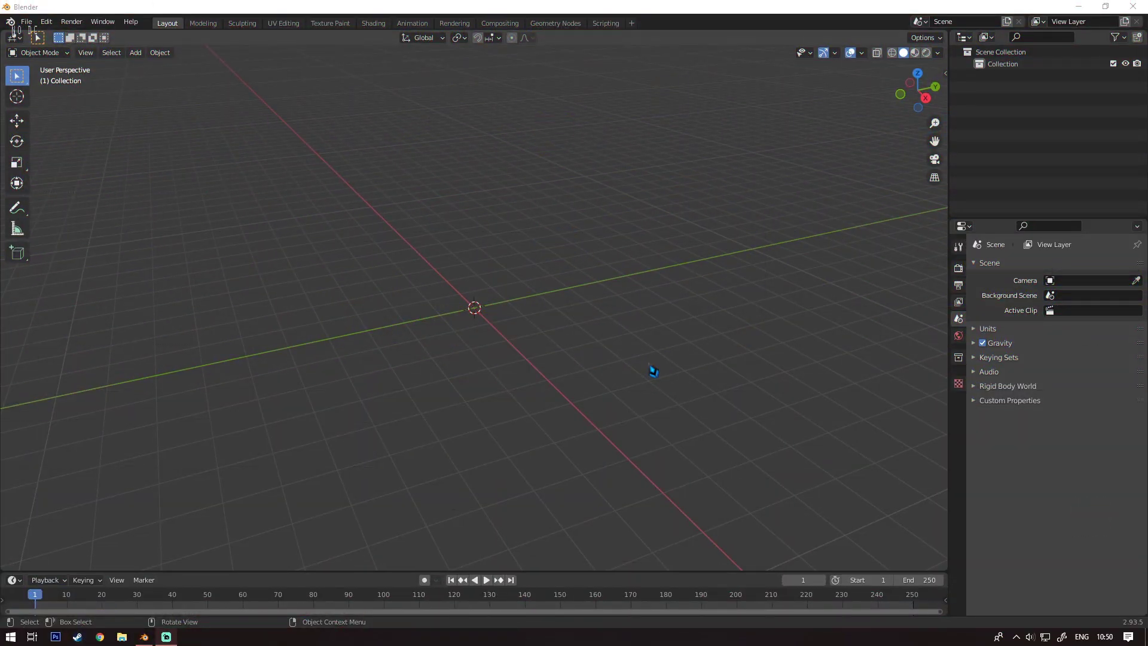
Import the SPIDERMAN character model into the empty scene and view it from the front
left_click(650, 365)
left_click(26, 21)
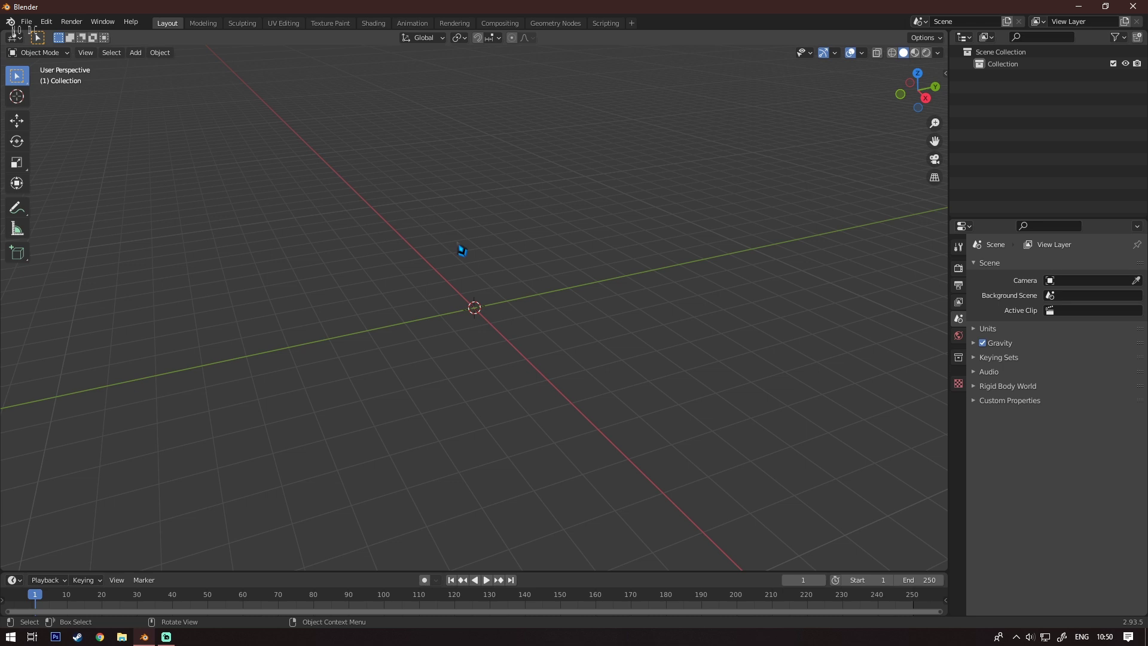
left_click(26, 22)
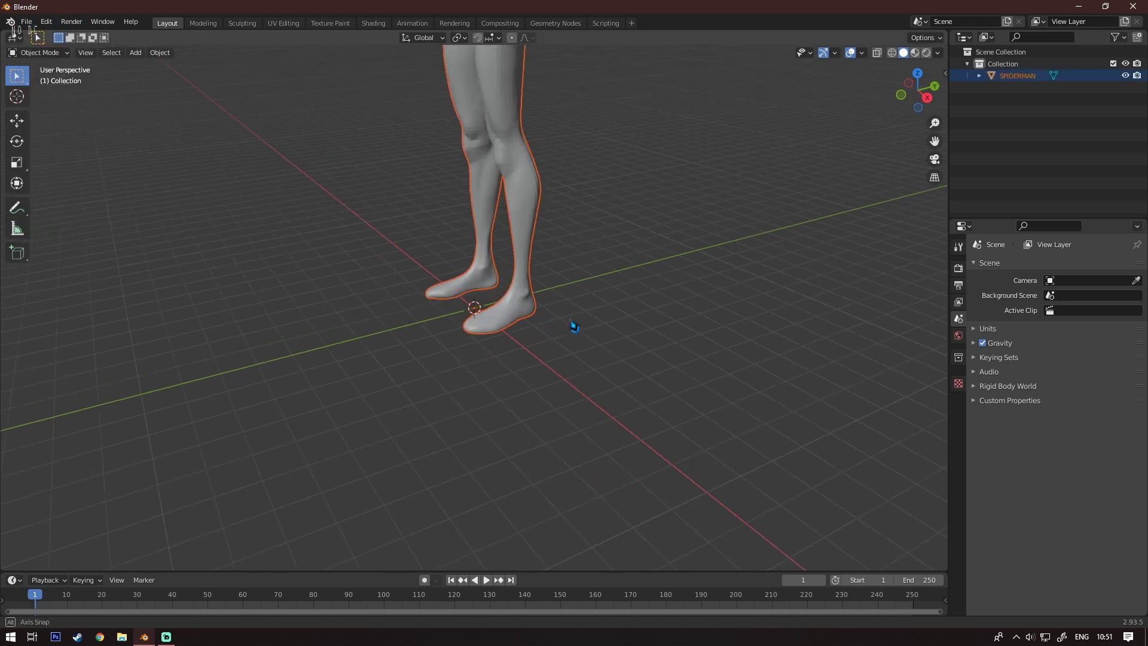
middle_click_drag(575, 326, 610, 328)
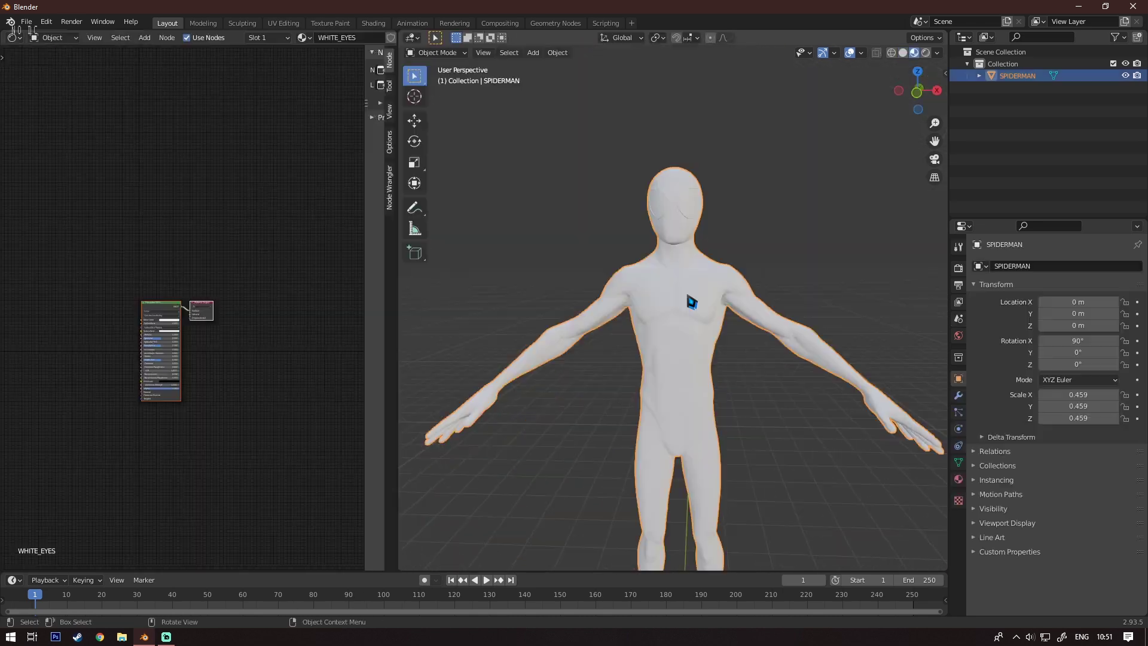
Go through the SPIDERMAN model's material slots from WHITE_EYES to LEGS and make the ARMS material active
left_click(959, 480)
scroll(1018, 305, "down", 1)
scroll(1019, 306, "up", 1)
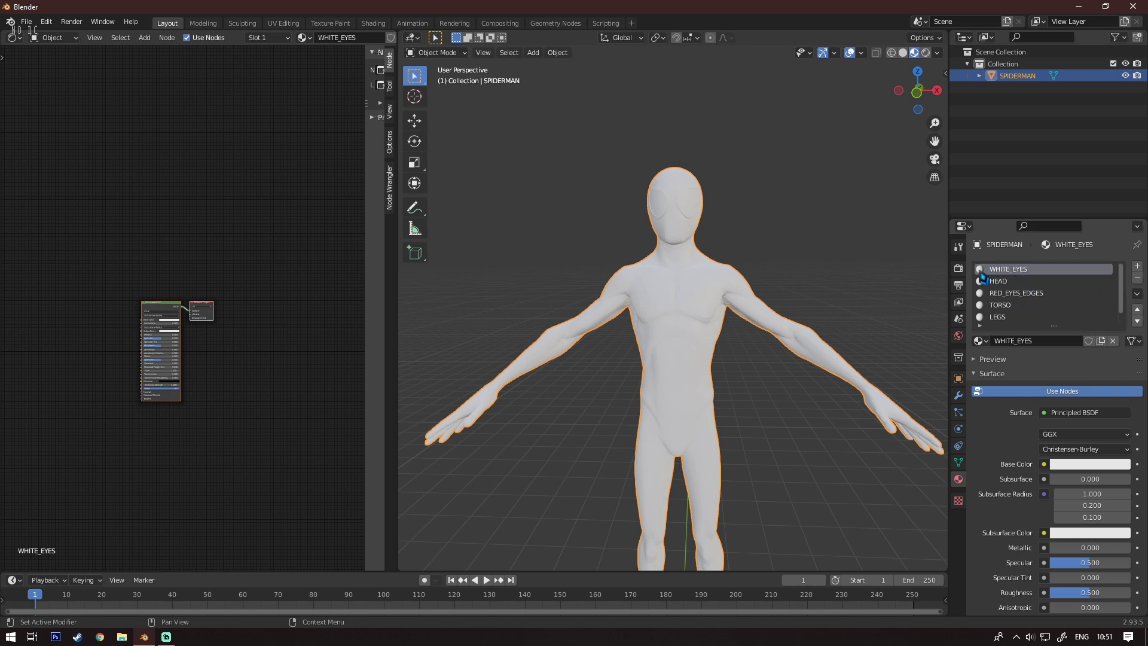
left_click(1007, 284)
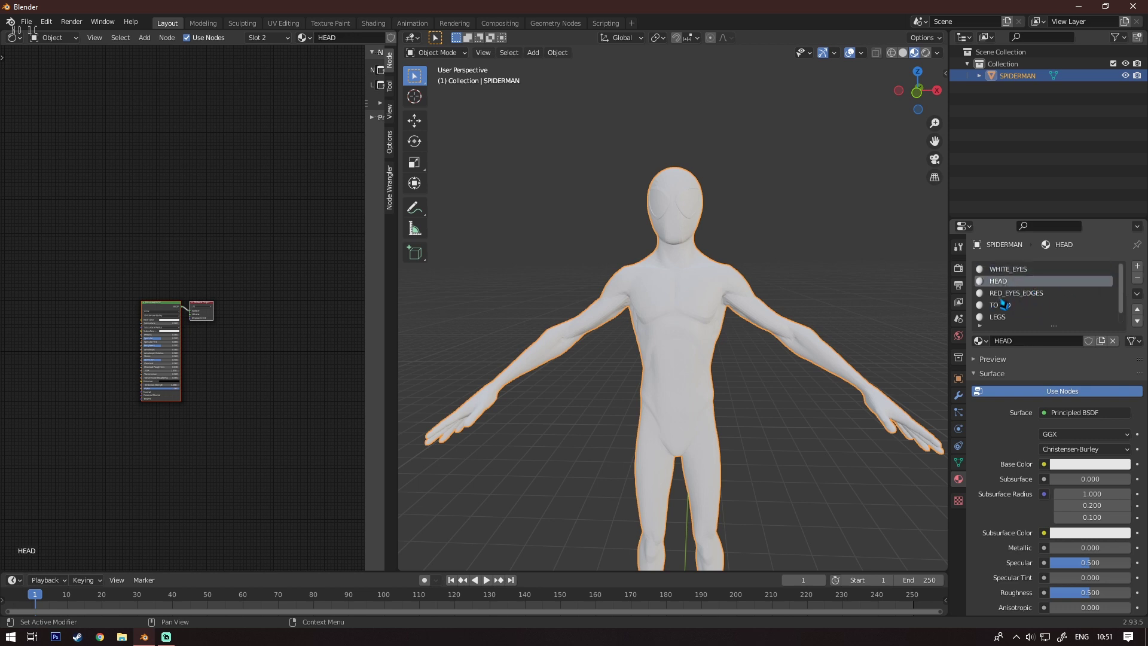
left_click(1010, 294)
left_click(1003, 305)
left_click(1010, 317)
scroll(1020, 317, "down", 1)
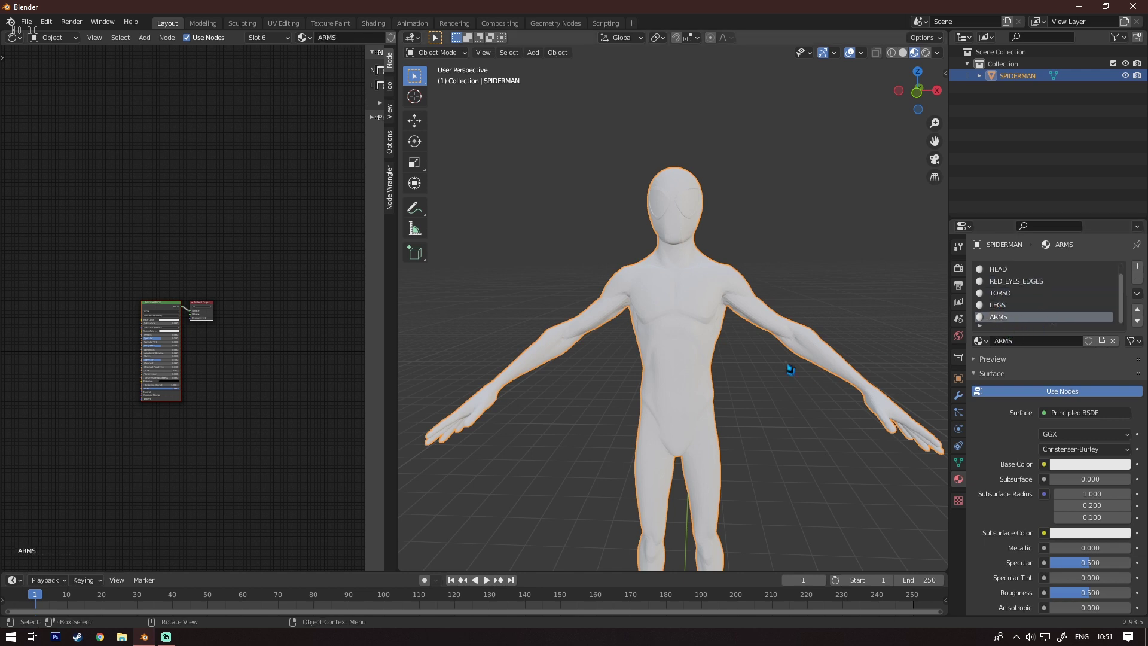
scroll(751, 199, "up", 3)
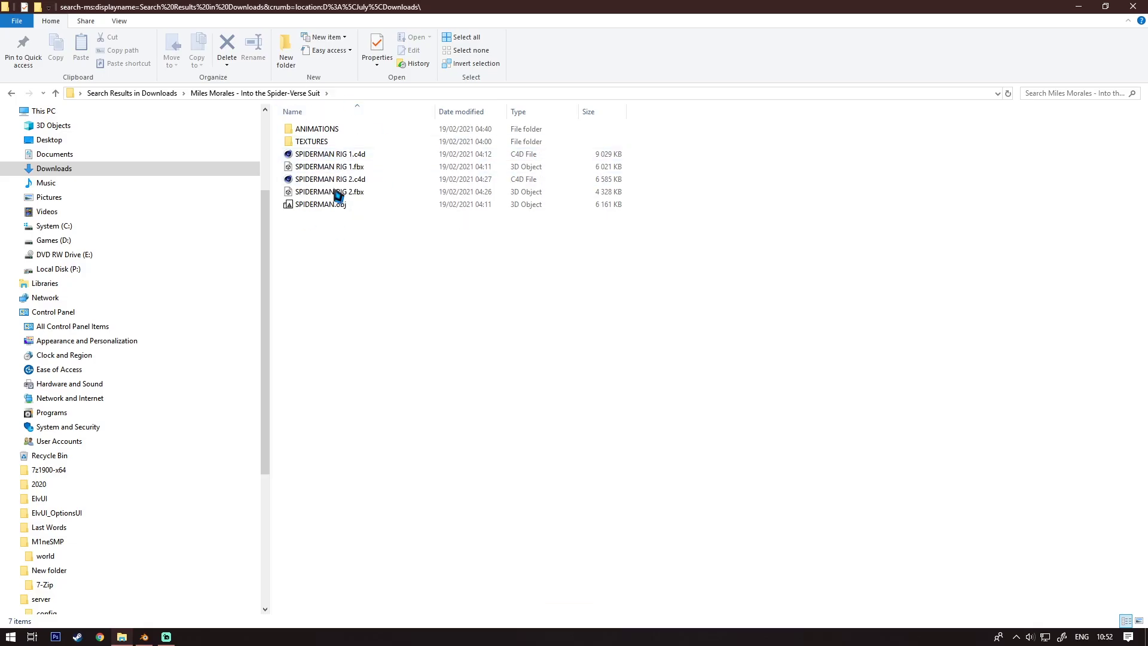
In File Explorer, look through the suit's MASK texture folder and open the SPIDERMAN texture folder
left_click(311, 143)
double_click(311, 147)
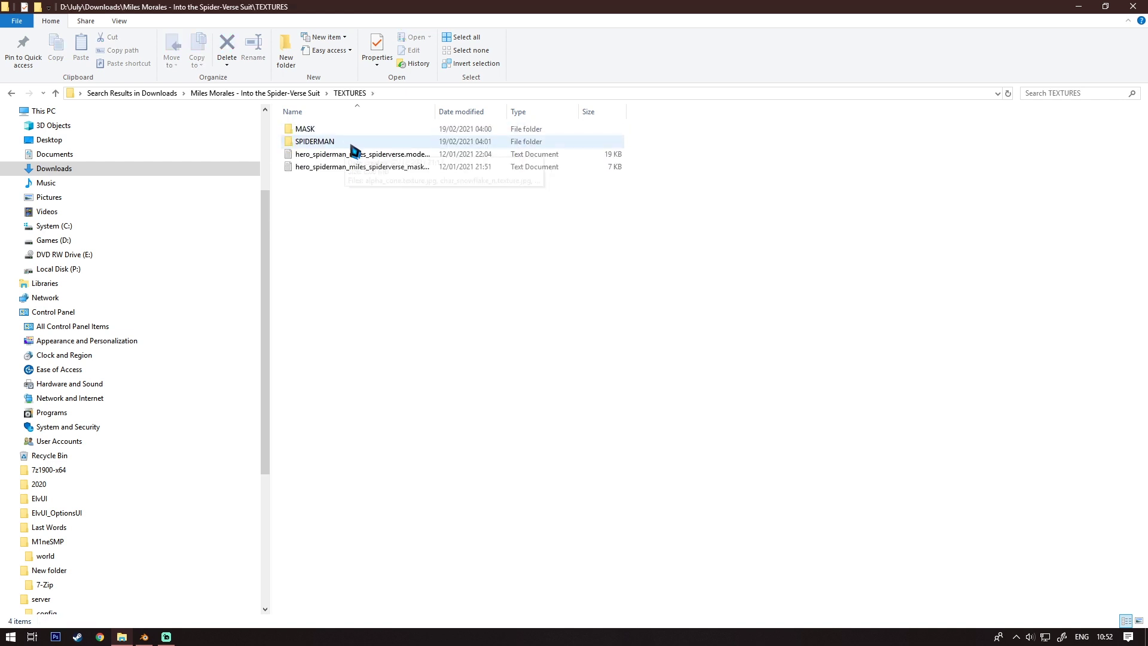
double_click(316, 130)
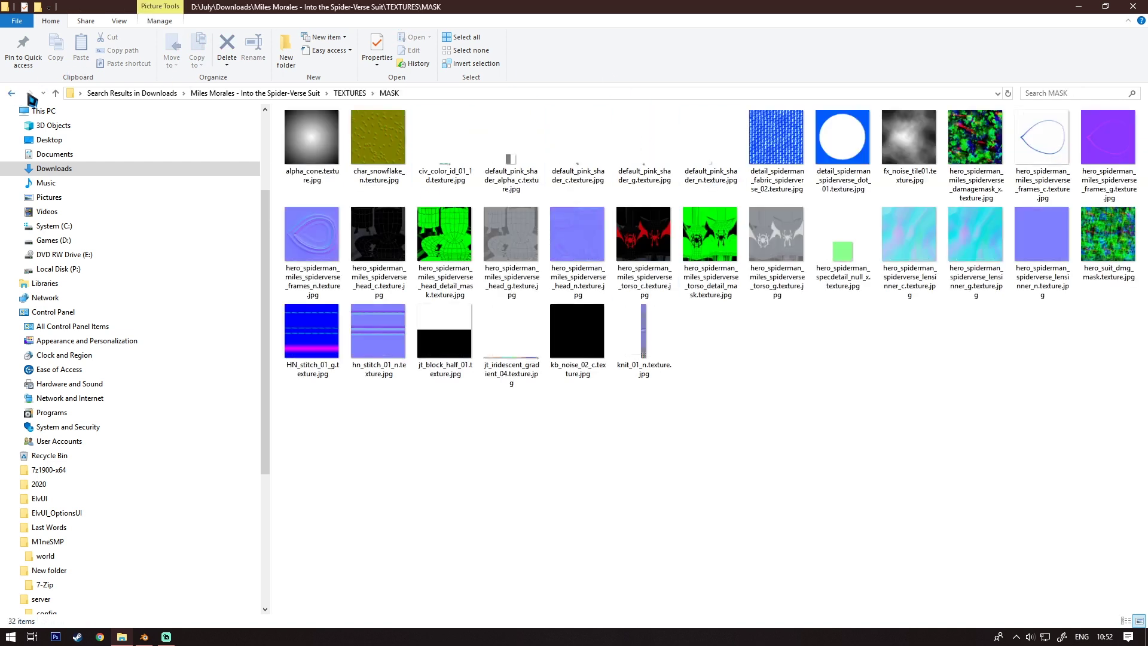
left_click(12, 93)
double_click(329, 146)
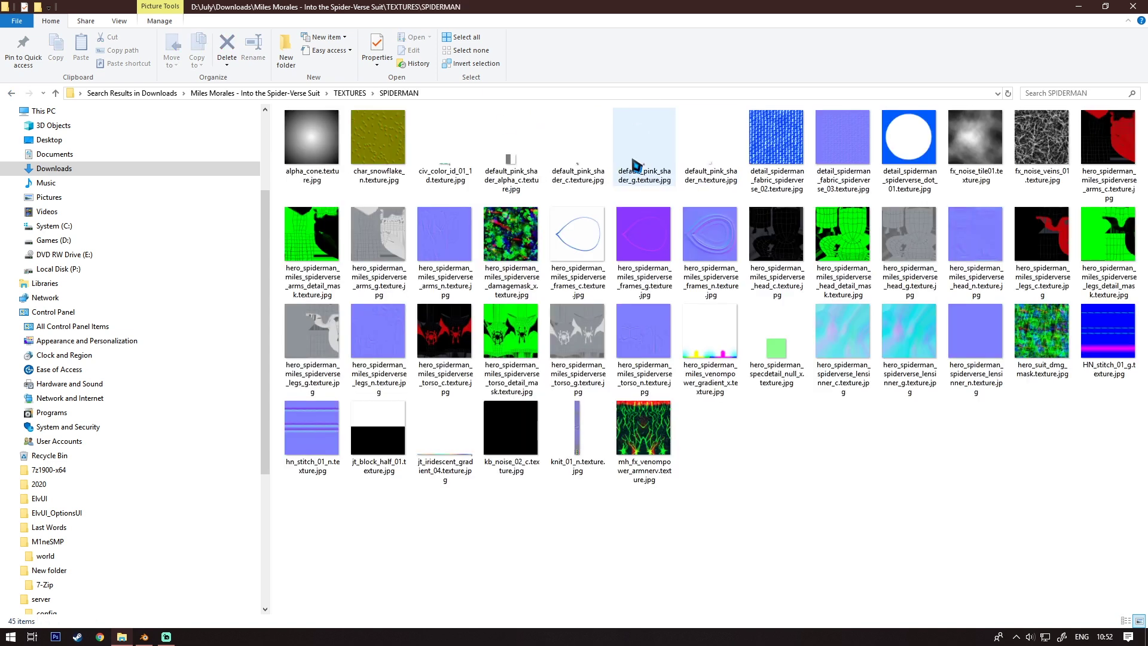
Bring the hero_spiderman_miles_spiderverse_arms_c.texture.jpg image into the ARMS material's node graph in Blender and place it beside the Principled BSDF
left_click(1112, 158)
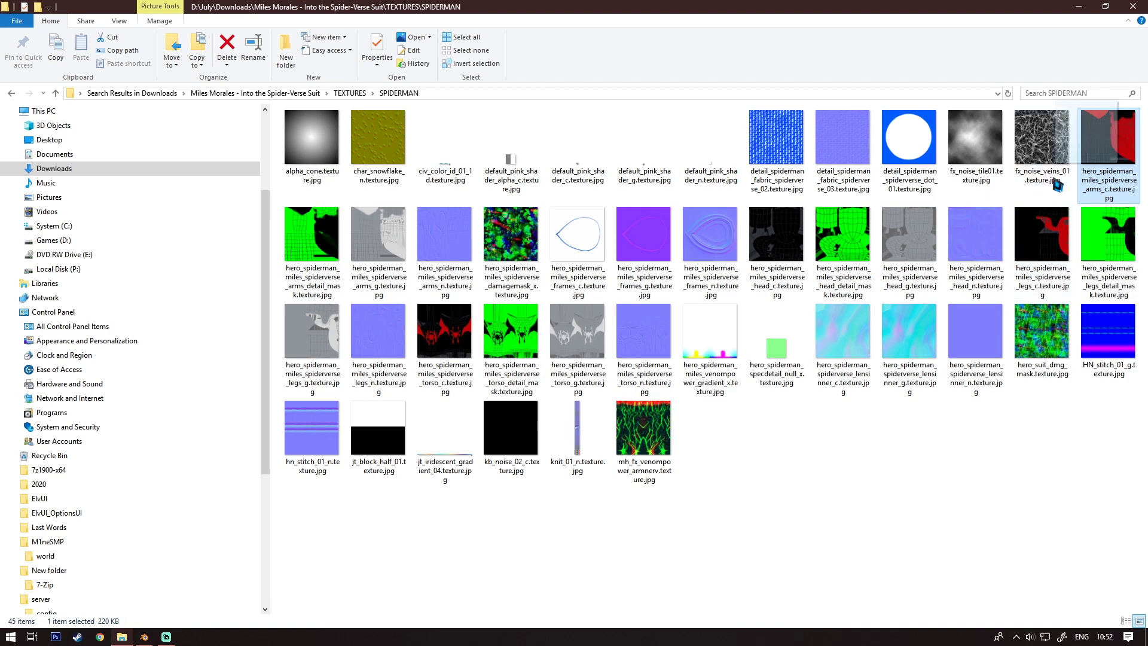
left_click(144, 637)
left_click_drag(145, 639, 70, 362)
scroll(78, 350, "up", 3)
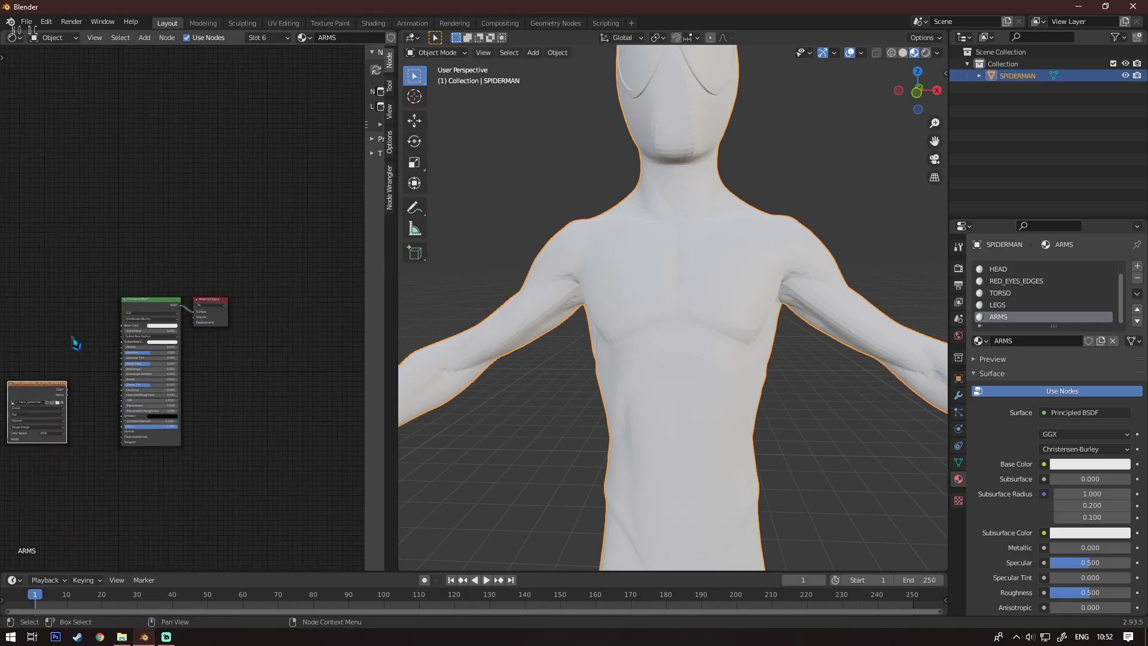
left_click_drag(10, 408, 35, 311)
Connect the arms texture's Color to the Principled BSDF's Base Color and select the TORSO material
scroll(35, 318, "up", 5)
middle_click_drag(46, 312, 179, 279)
left_click_drag(118, 298, 189, 308)
scroll(736, 251, "down", 5)
left_click(802, 245)
middle_click_drag(802, 245, 662, 325)
left_click(1006, 305)
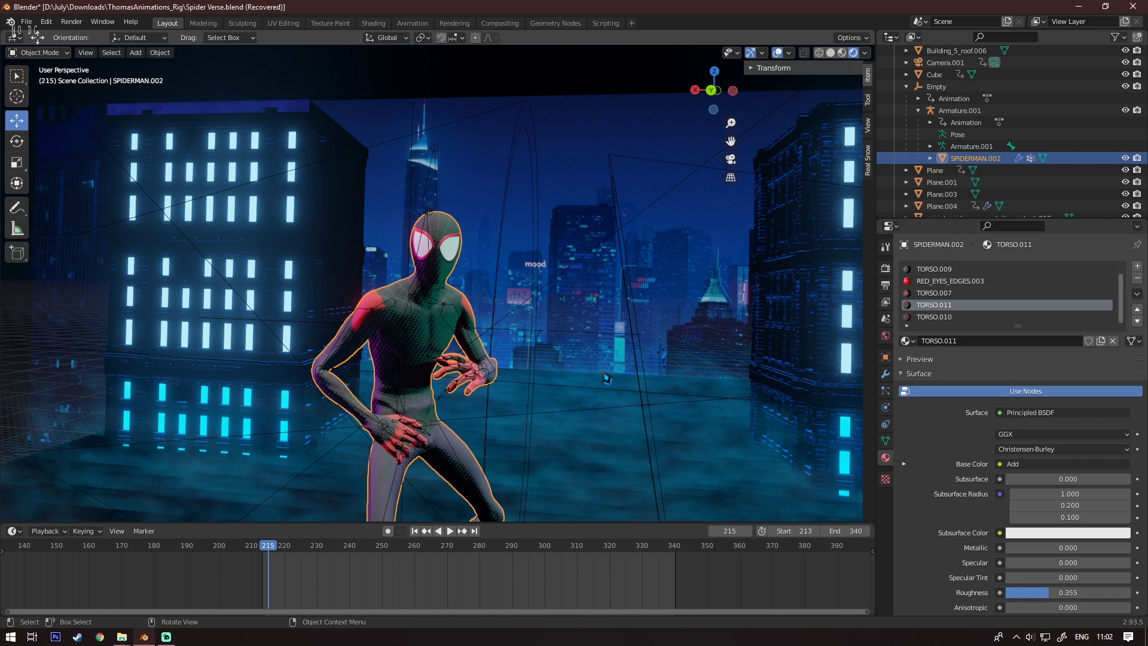
Inspect the finished character's dotted shading up close and turn a second area beside the viewport into a Shader Editor
scroll(569, 302, "up", 5)
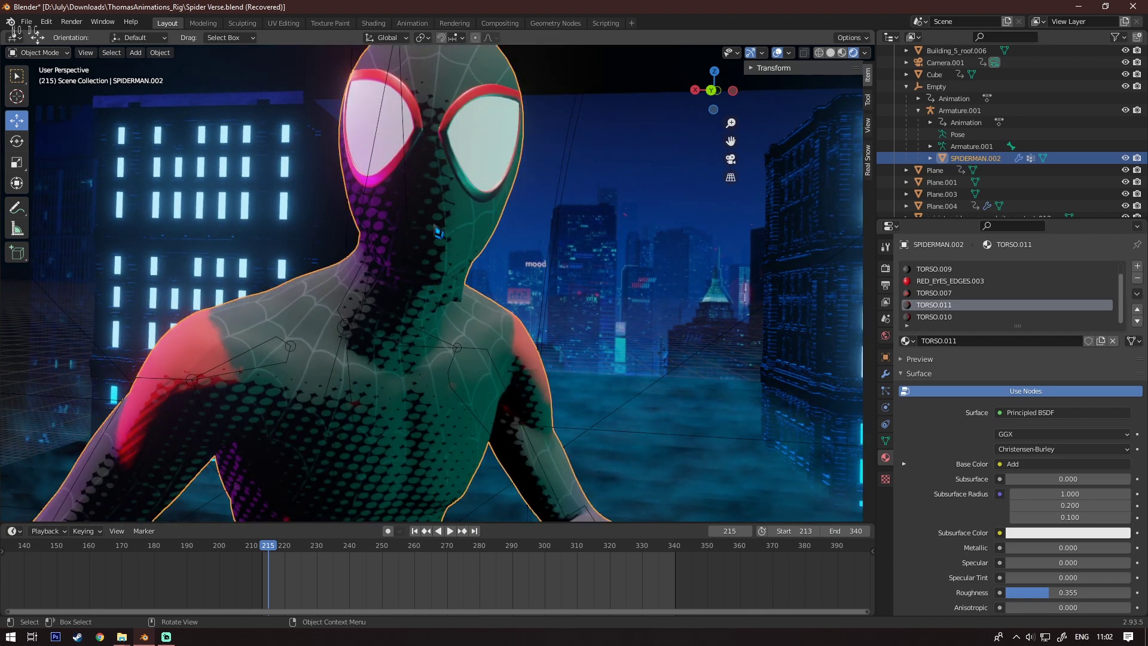
scroll(382, 302, "down", 5)
middle_click_drag(449, 392, 590, 378)
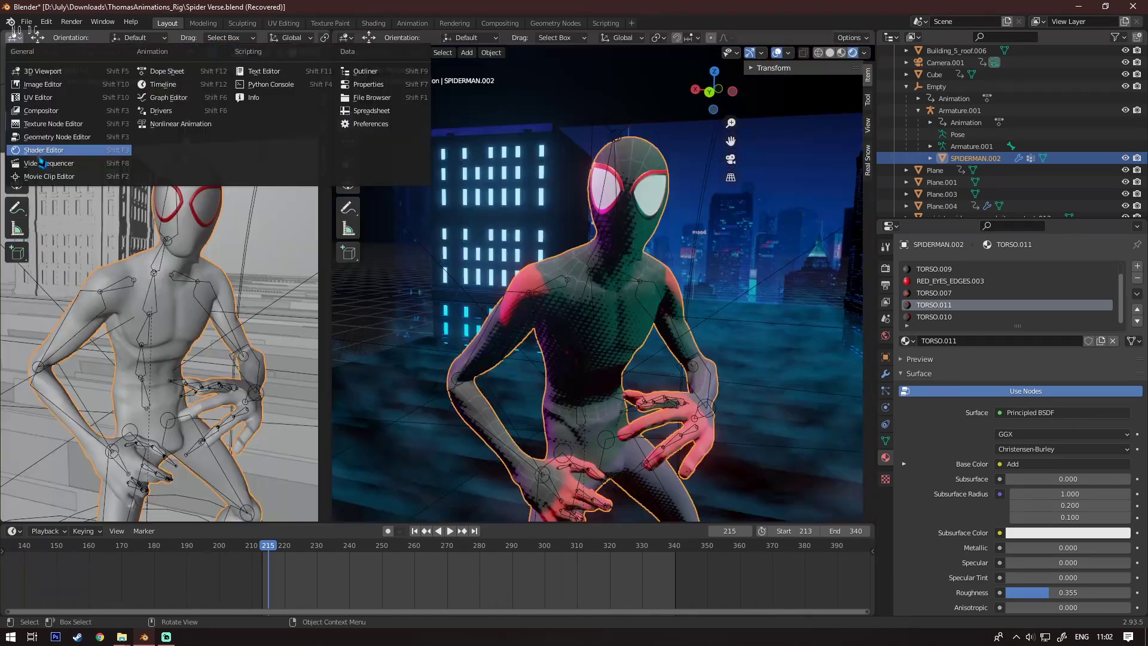
left_click(38, 157)
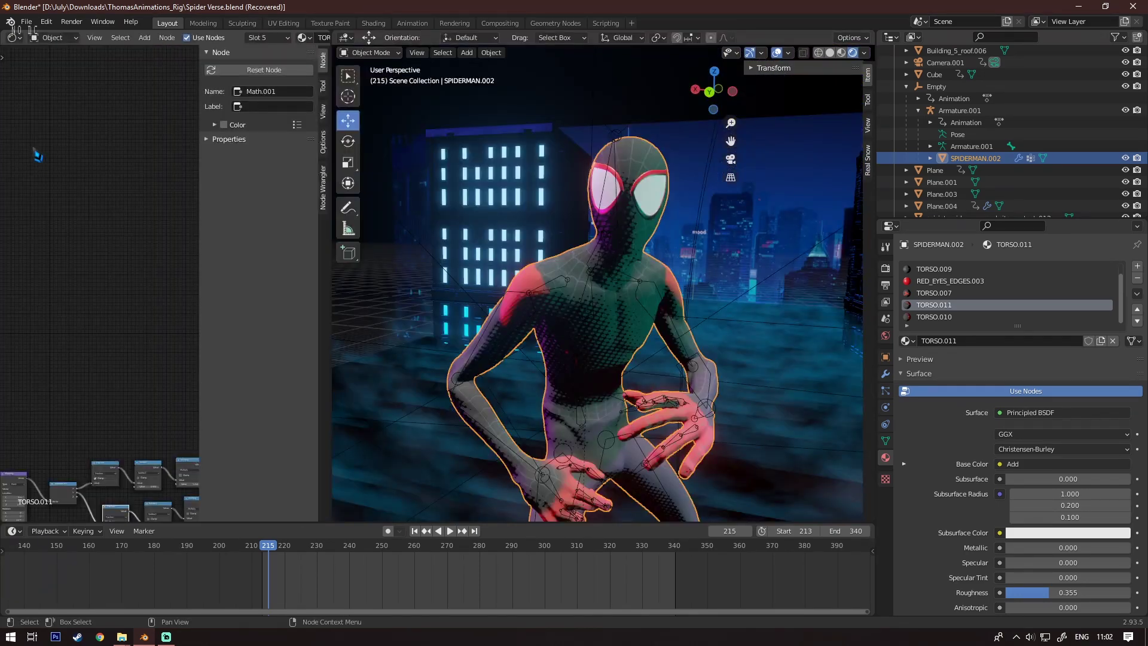
Narrow the node sidebar and widen the Shader Editor to show the TORSO.011 node graph
left_click_drag(199, 346, 295, 351)
scroll(192, 366, "down", 3)
middle_click_drag(208, 434, 172, 343)
scroll(174, 344, "up", 2)
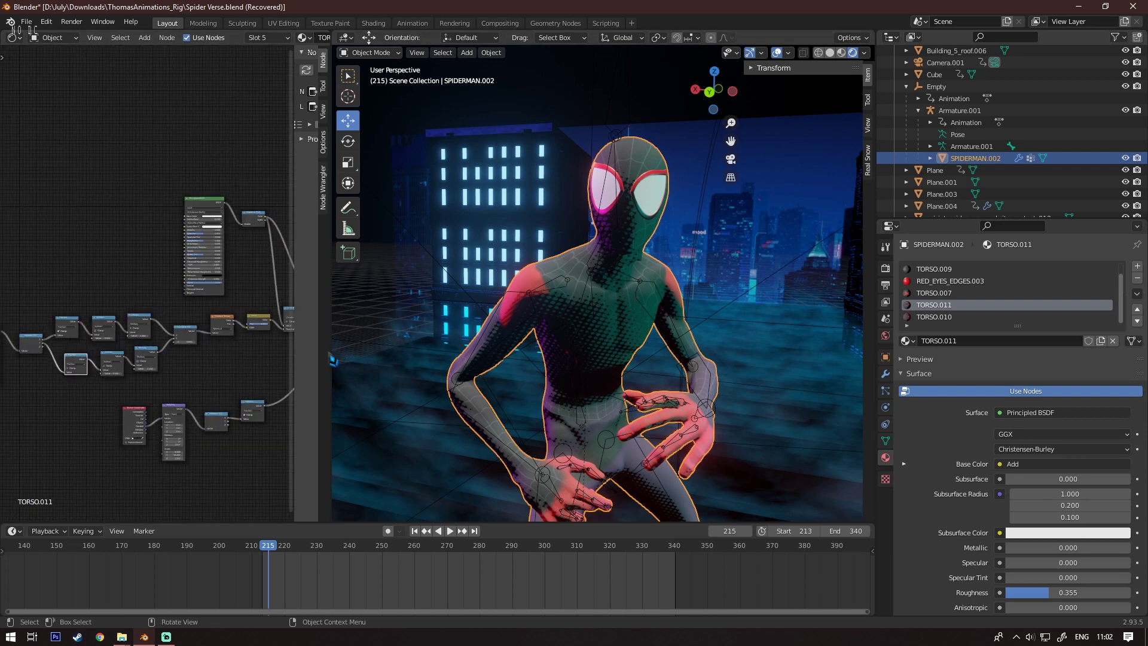
left_click_drag(331, 354, 609, 356)
middle_click_drag(396, 350, 427, 369)
scroll(213, 362, "up", 5)
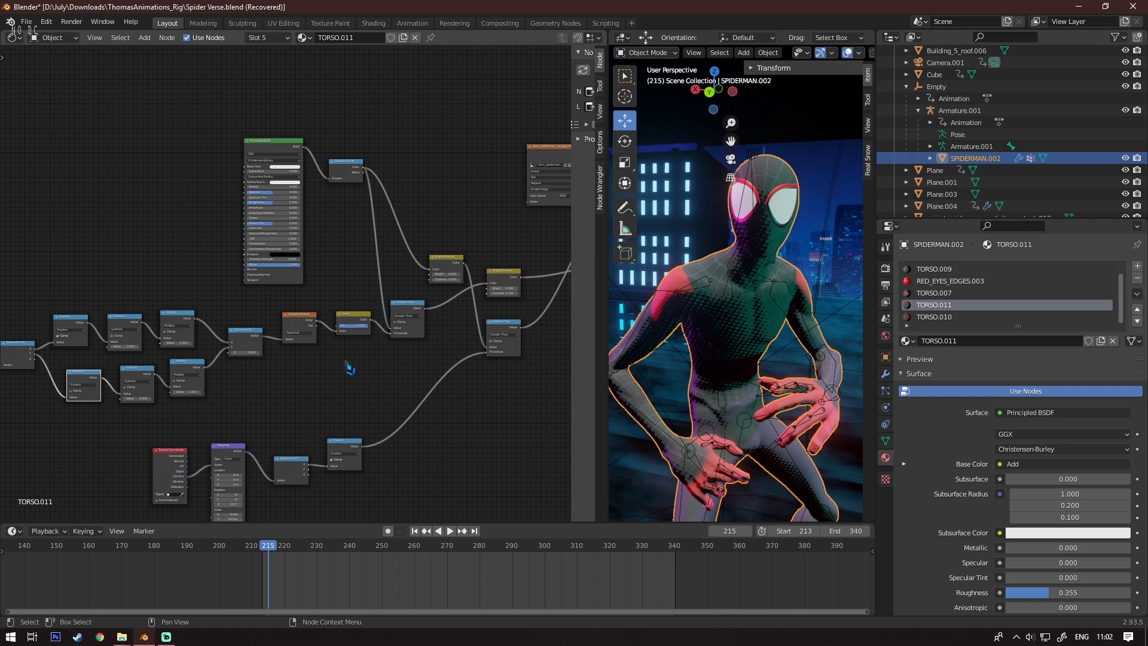
Examine the TORSO.011 node graph, especially how the legs texture image feeds the Multiply and Add mix nodes
scroll(350, 368, "down", 4)
scroll(398, 251, "up", 4)
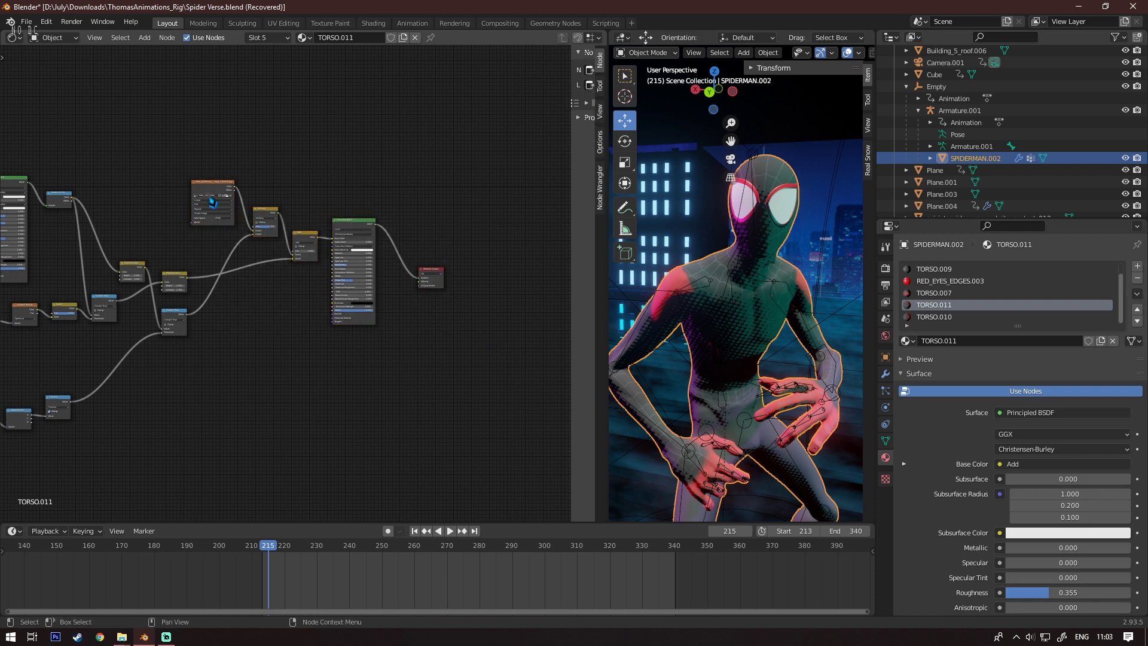
scroll(215, 202, "up", 6)
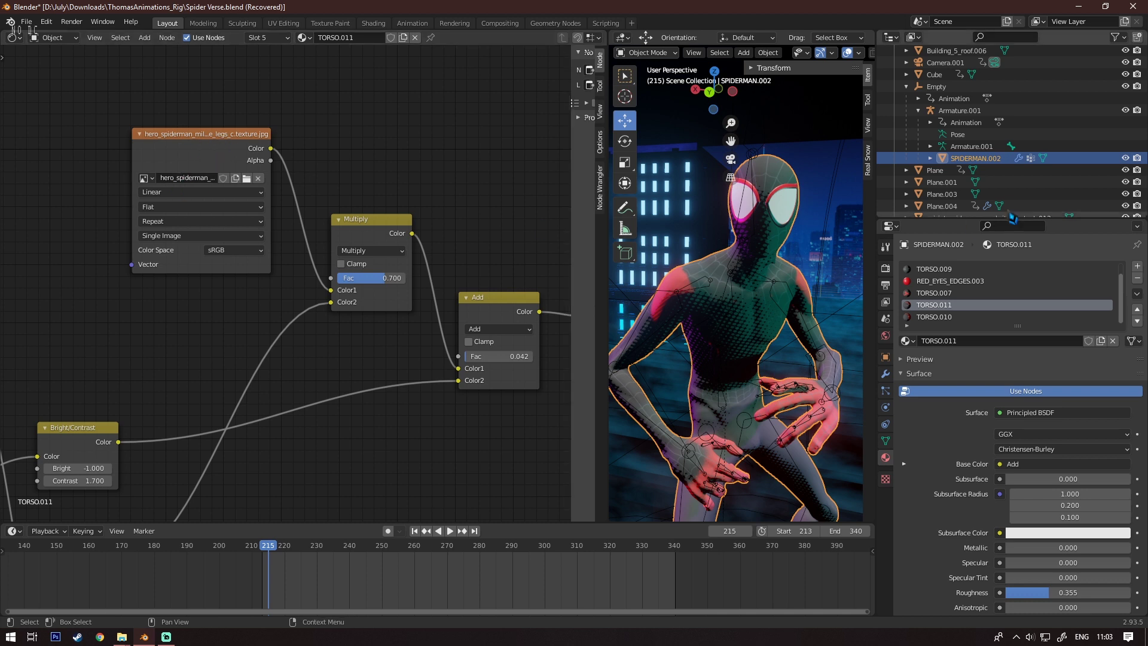
scroll(217, 129, "up", 1)
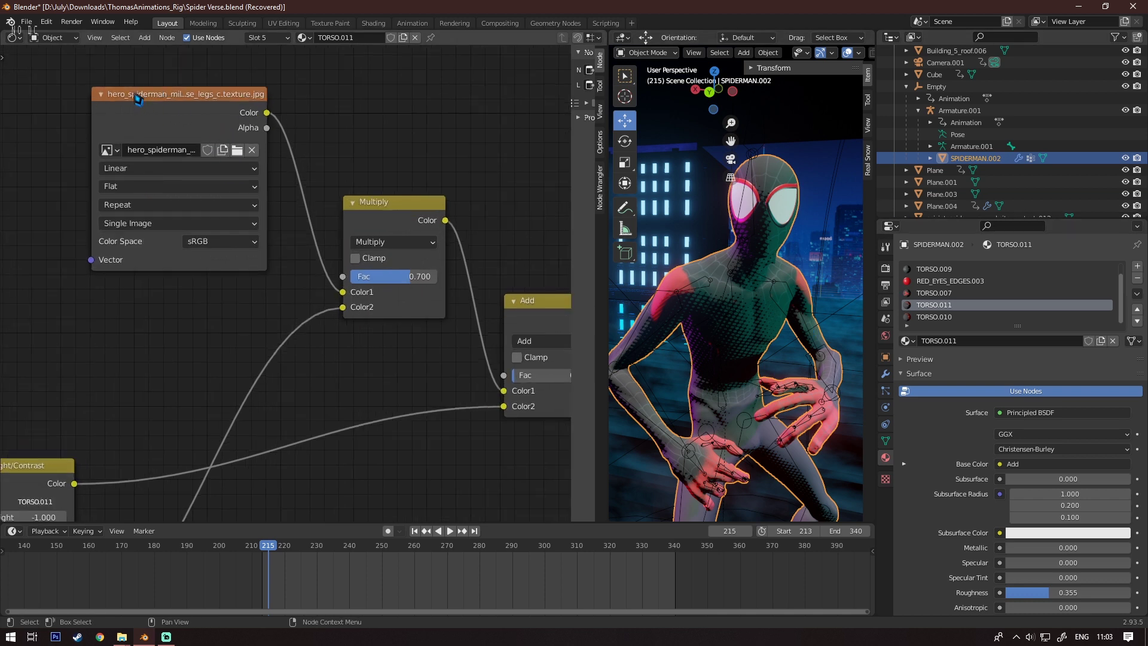
key("Home")
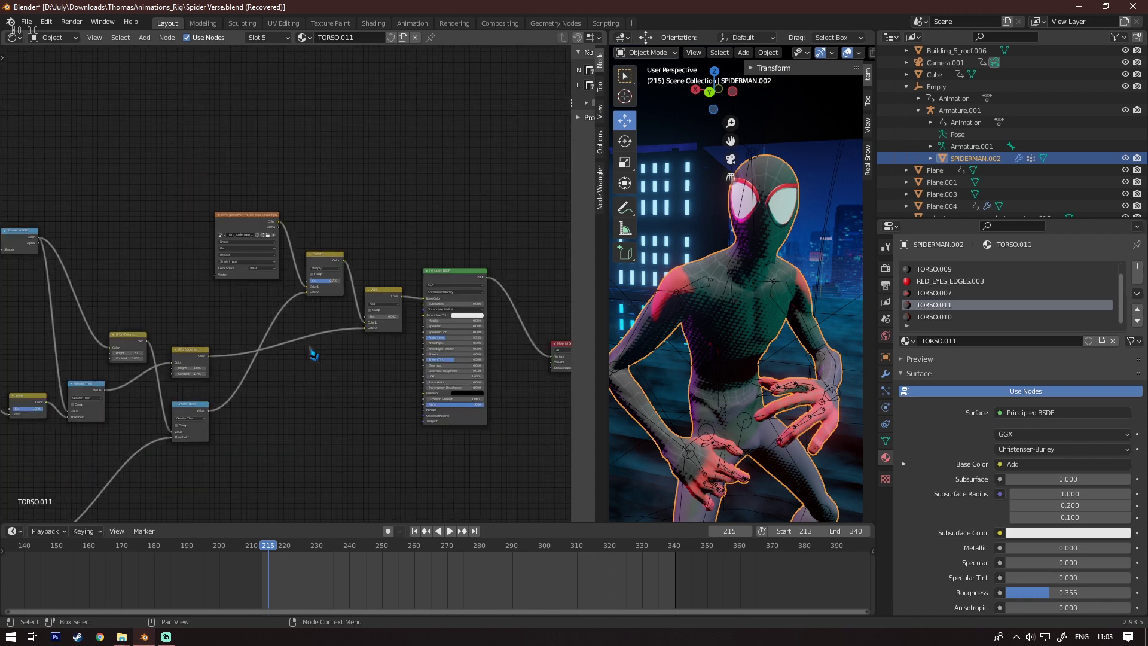
scroll(281, 363, "down", 7)
scroll(131, 346, "down", 6)
middle_click_drag(167, 354, 298, 343)
scroll(389, 282, "up", 6)
middle_click_drag(400, 283, 251, 305)
scroll(385, 314, "up", 5)
middle_click_drag(407, 303, 337, 313)
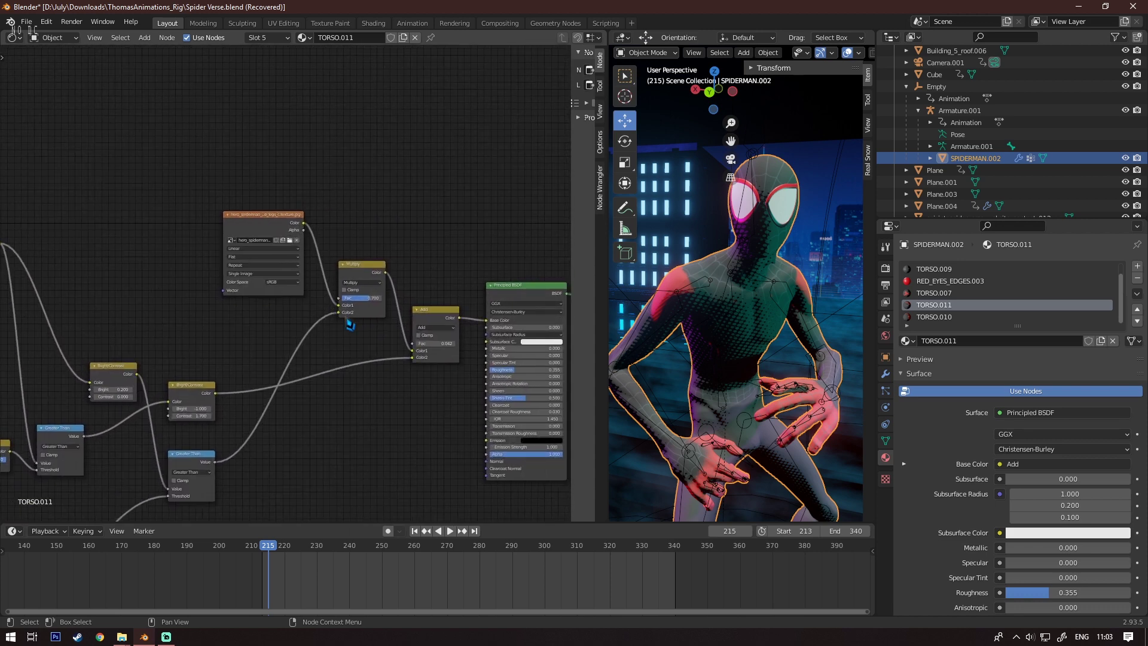
scroll(322, 276, "up", 3)
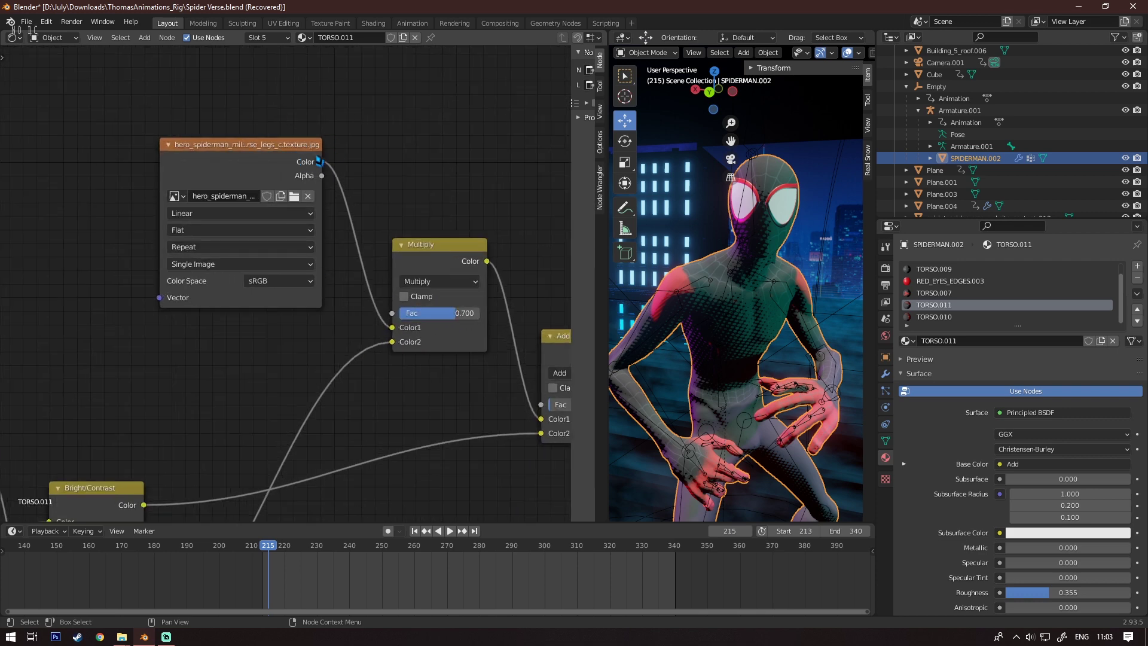
scroll(442, 261, "down", 8)
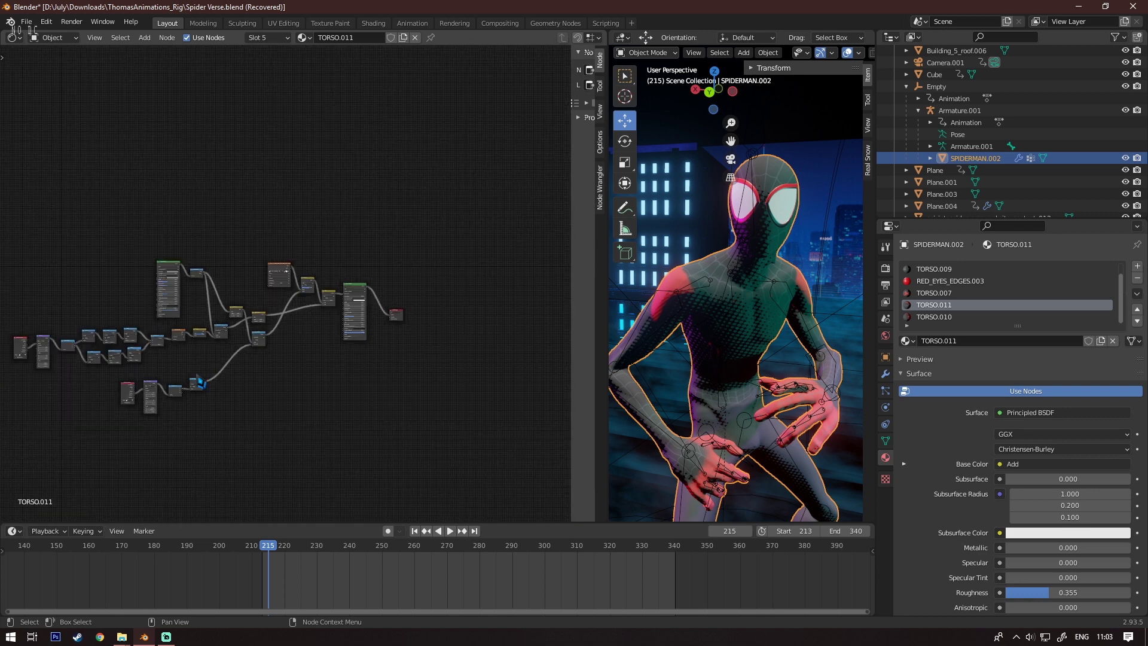
middle_click_drag(242, 367, 288, 356)
scroll(306, 282, "up", 3)
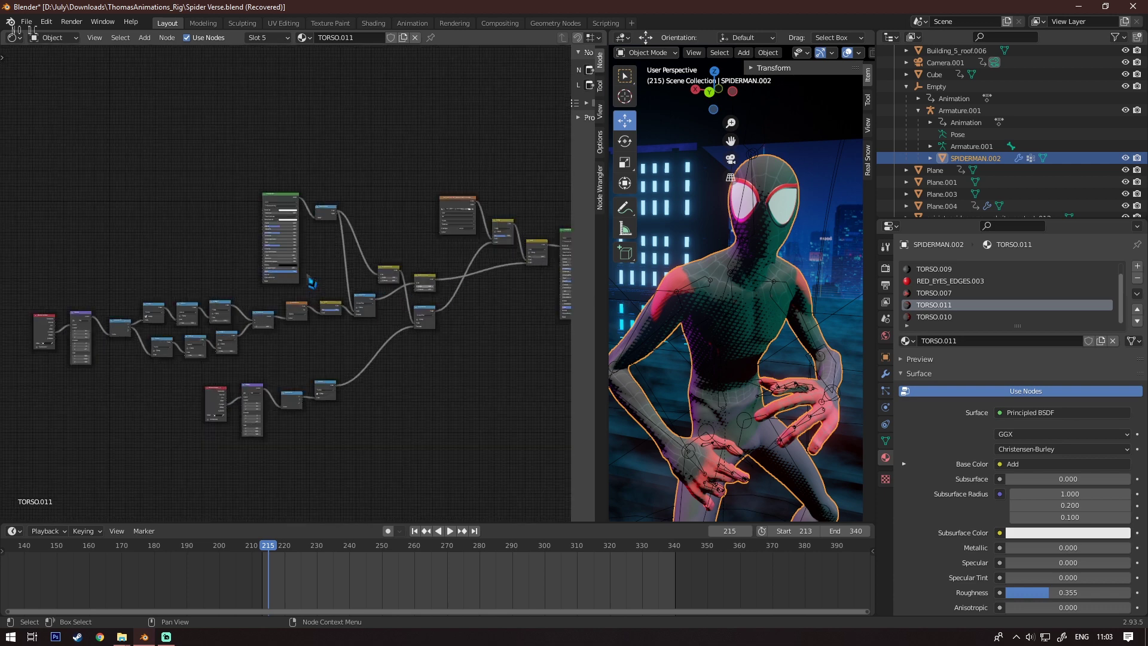
scroll(367, 229, "up", 7)
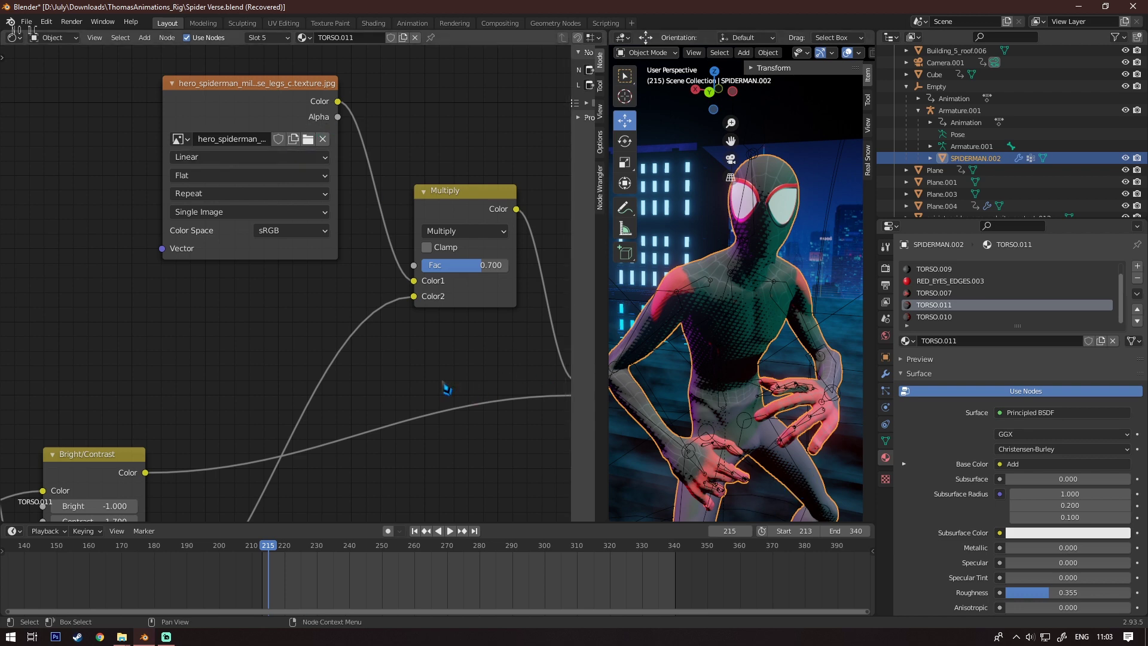
scroll(365, 361, "down", 6)
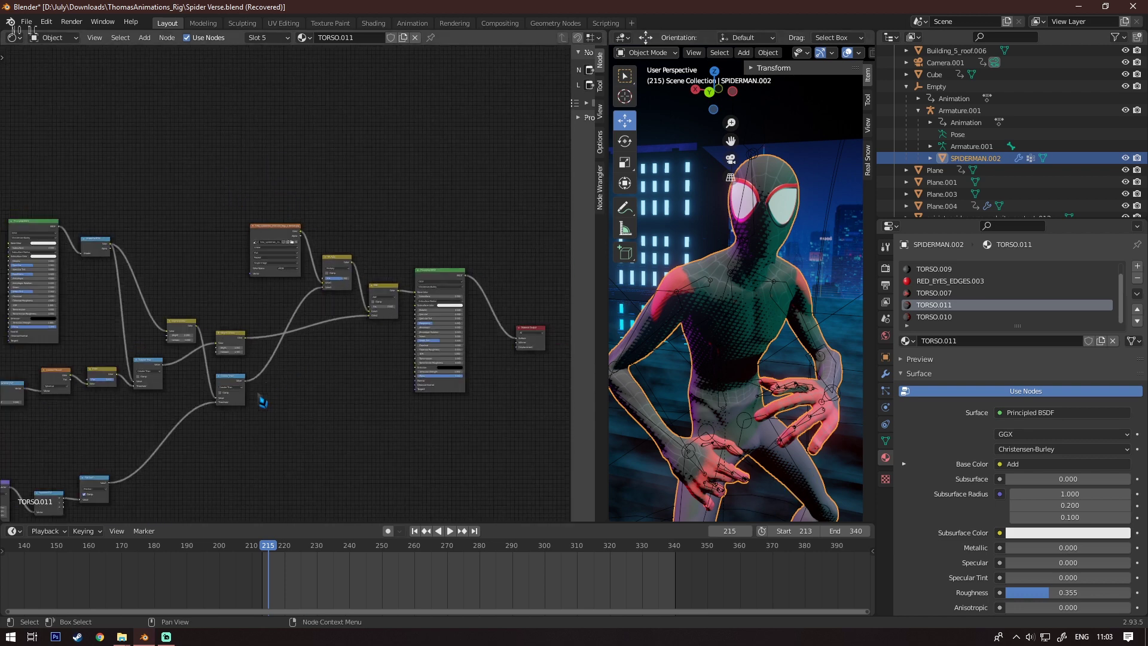
scroll(269, 412, "down", 2)
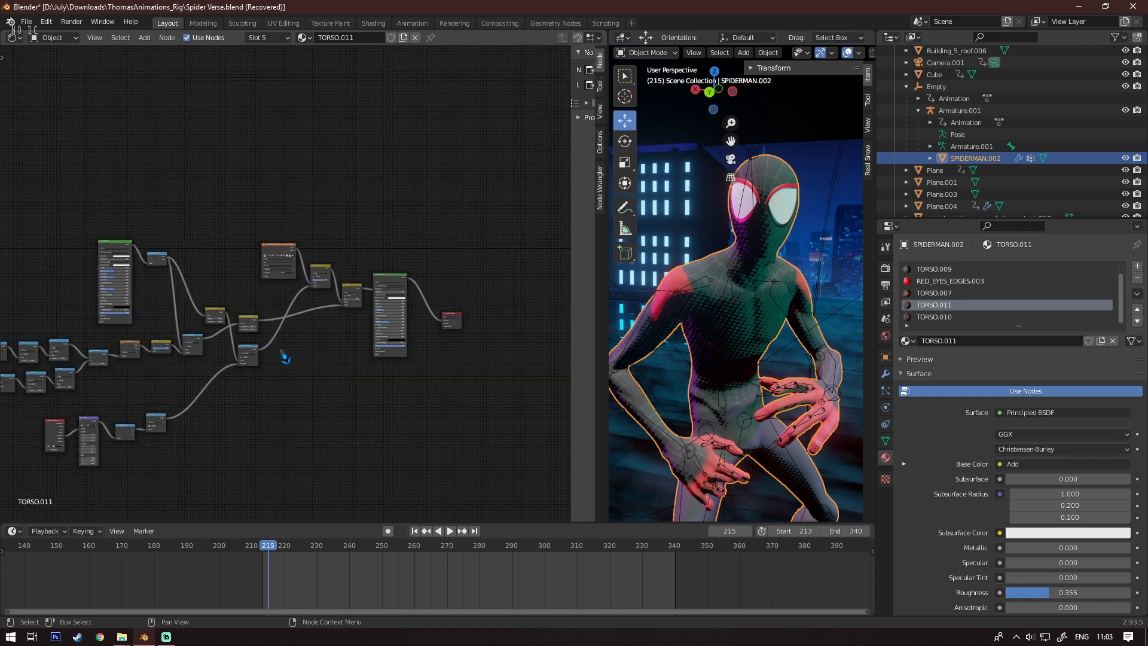
scroll(290, 280, "up", 5)
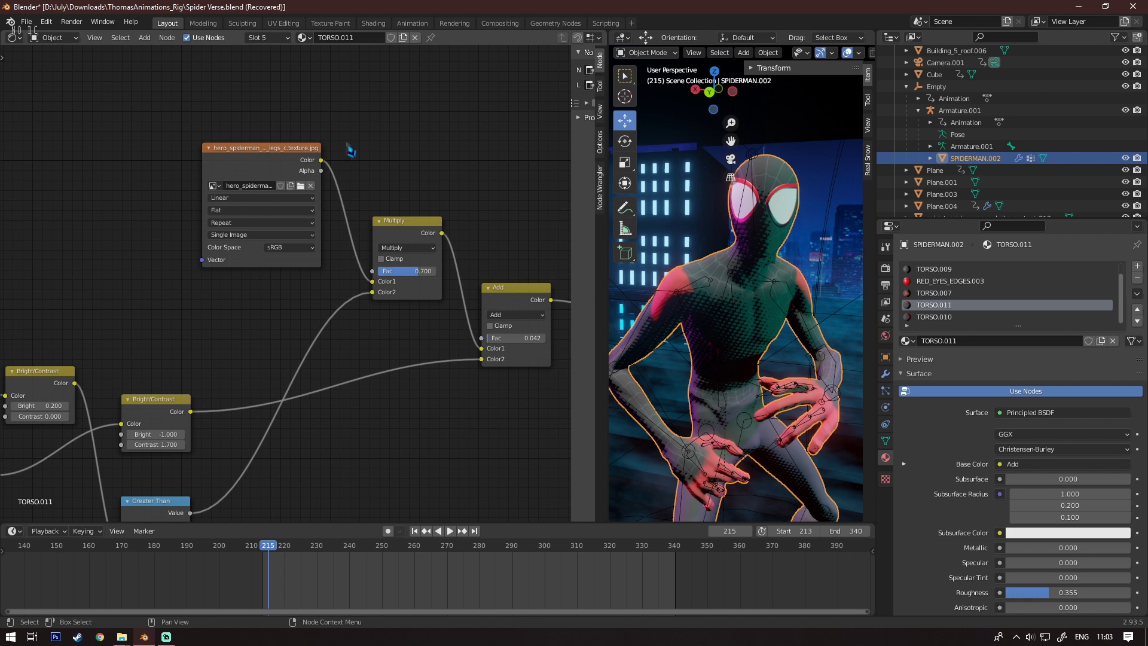
scroll(285, 290, "up", 3)
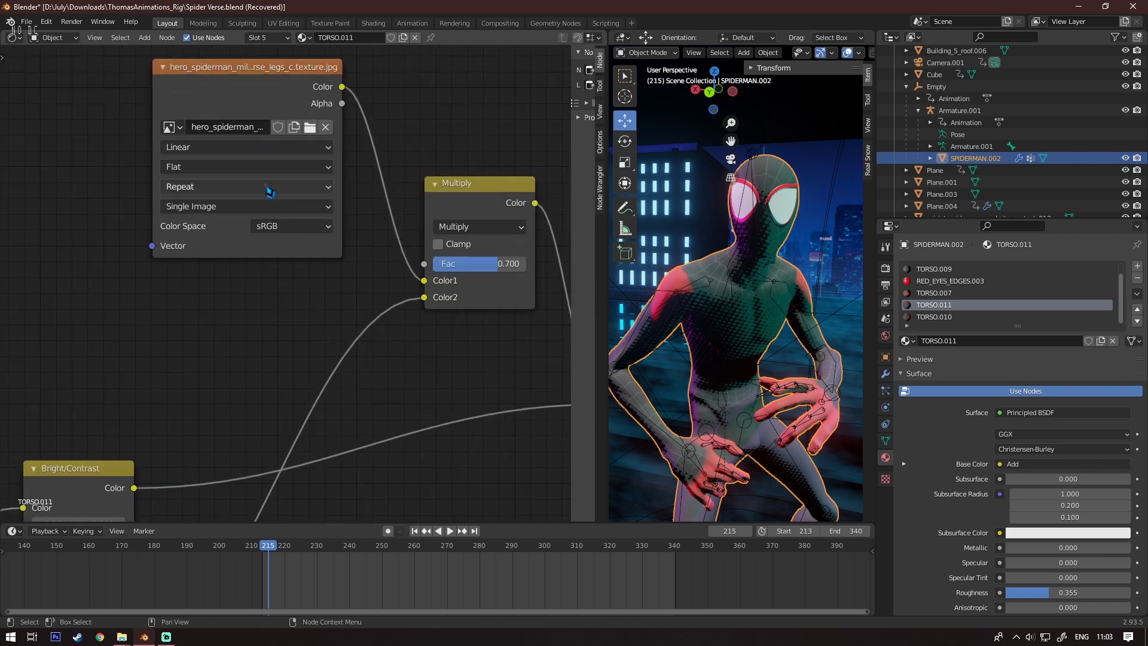
scroll(254, 294, "down", 5)
Examine the TORSO.011 shading chain, from the Greater Than and Bright/Contrast nodes back to the Principled BSDF feeding Shader to RGB
scroll(204, 348, "up", 2)
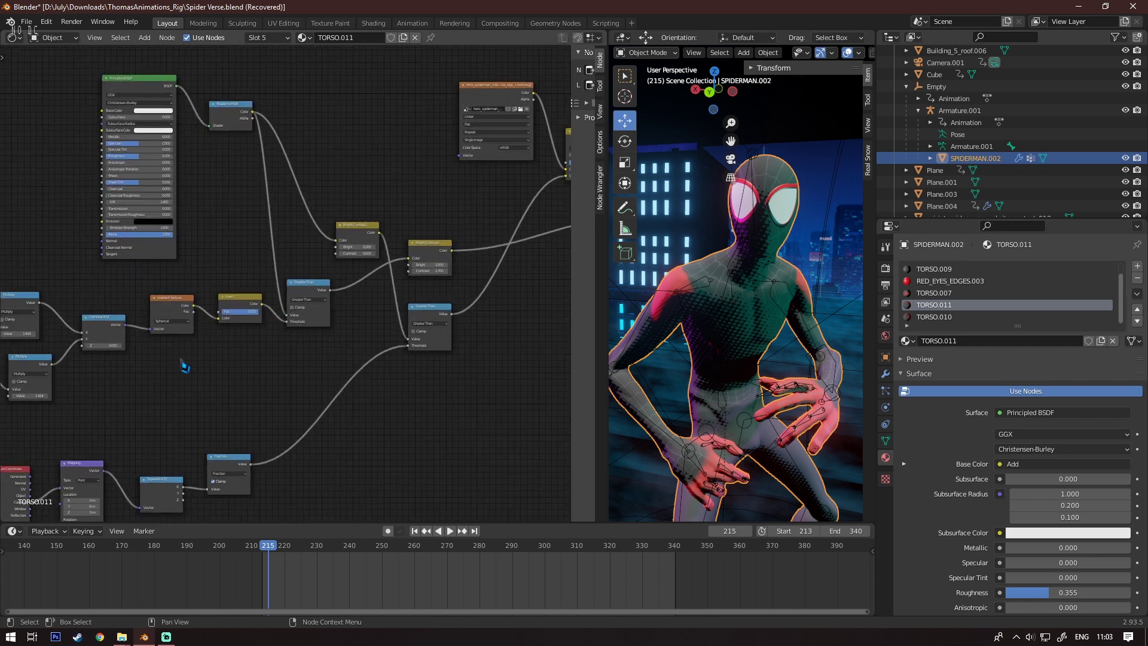
scroll(185, 366, "up", 2)
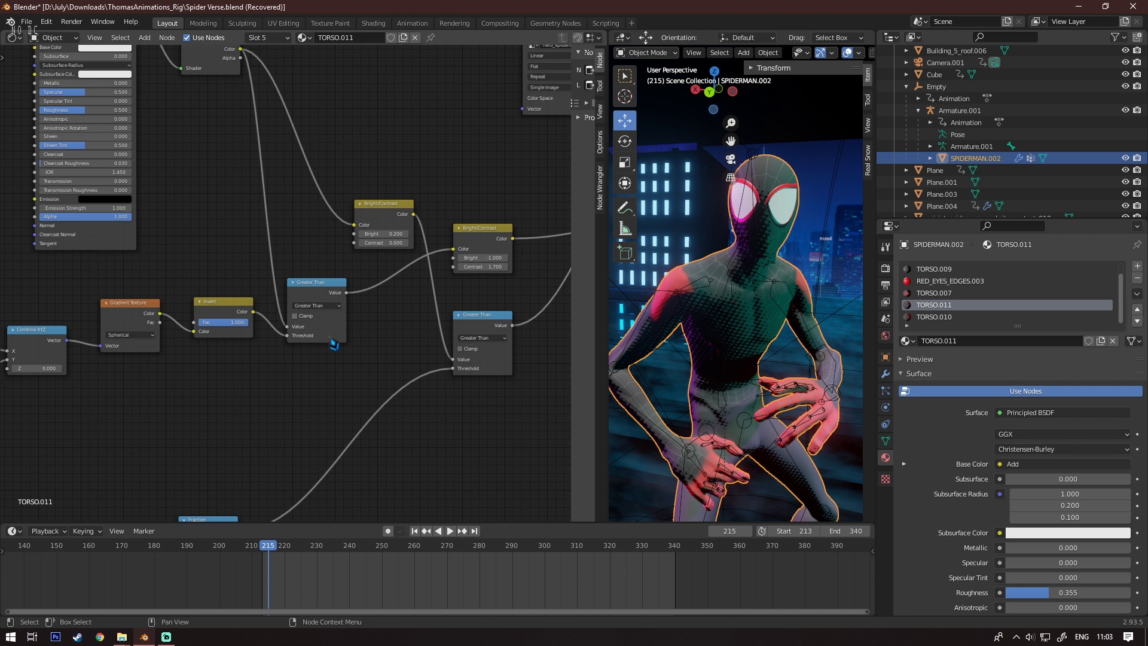
scroll(206, 393, "down", 5)
scroll(222, 372, "up", 6)
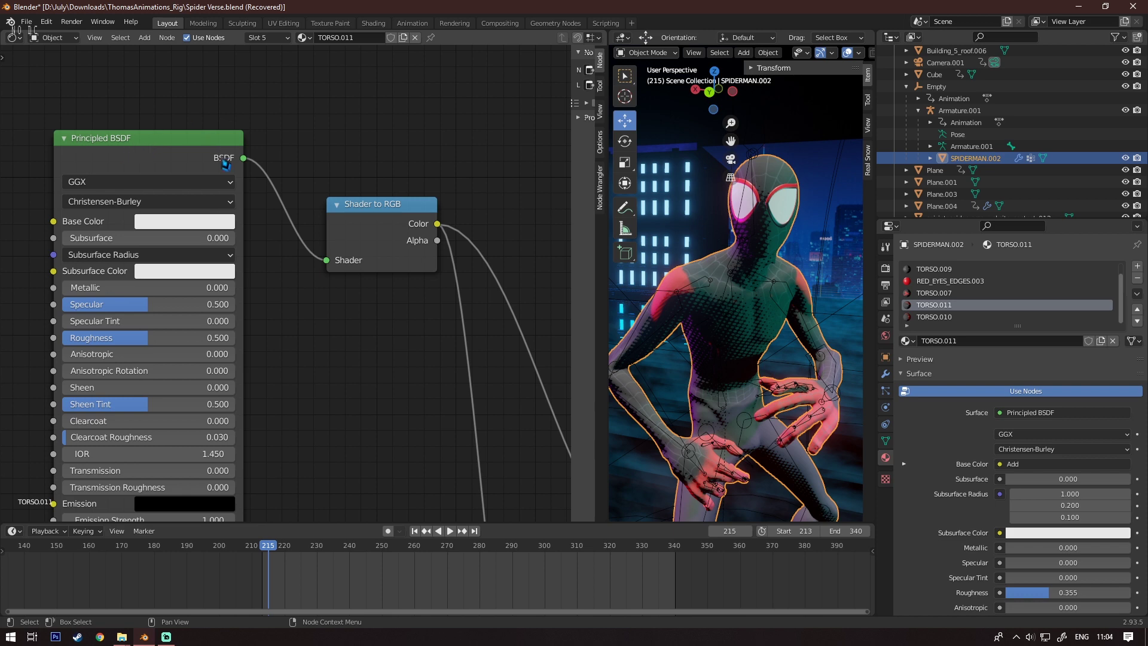
middle_click_drag(342, 228, 276, 224)
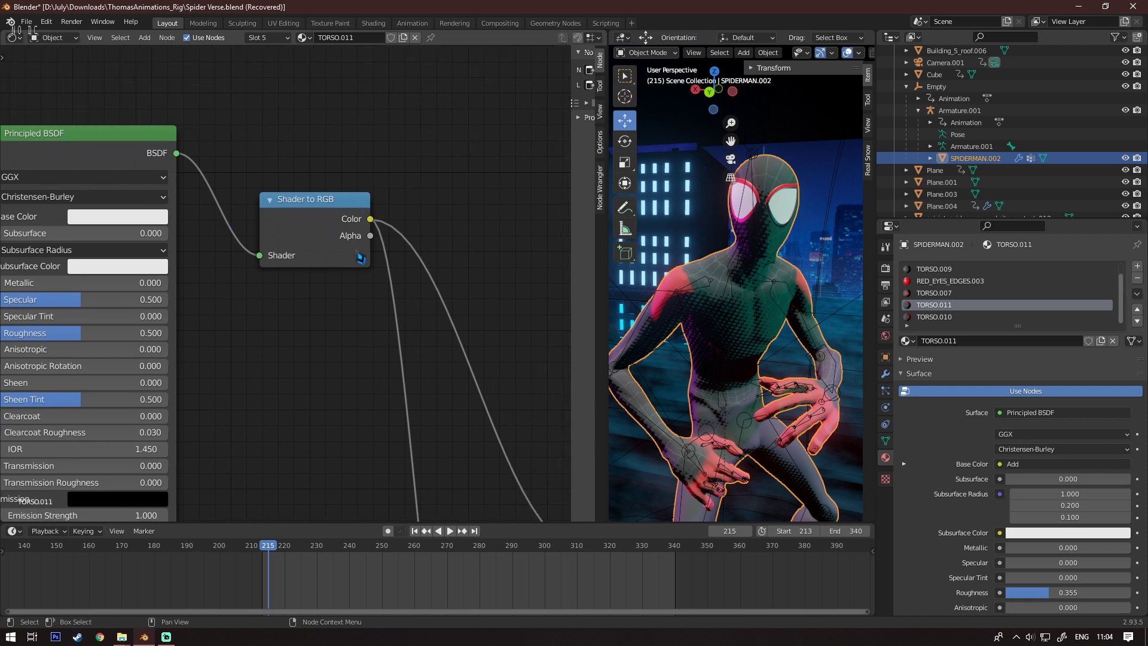
Examine how Shader to RGB and the Invert node feed the Value and Threshold of the first Greater Than node
middle_click_drag(388, 262, 283, 225)
middle_click_drag(353, 339, 311, 46)
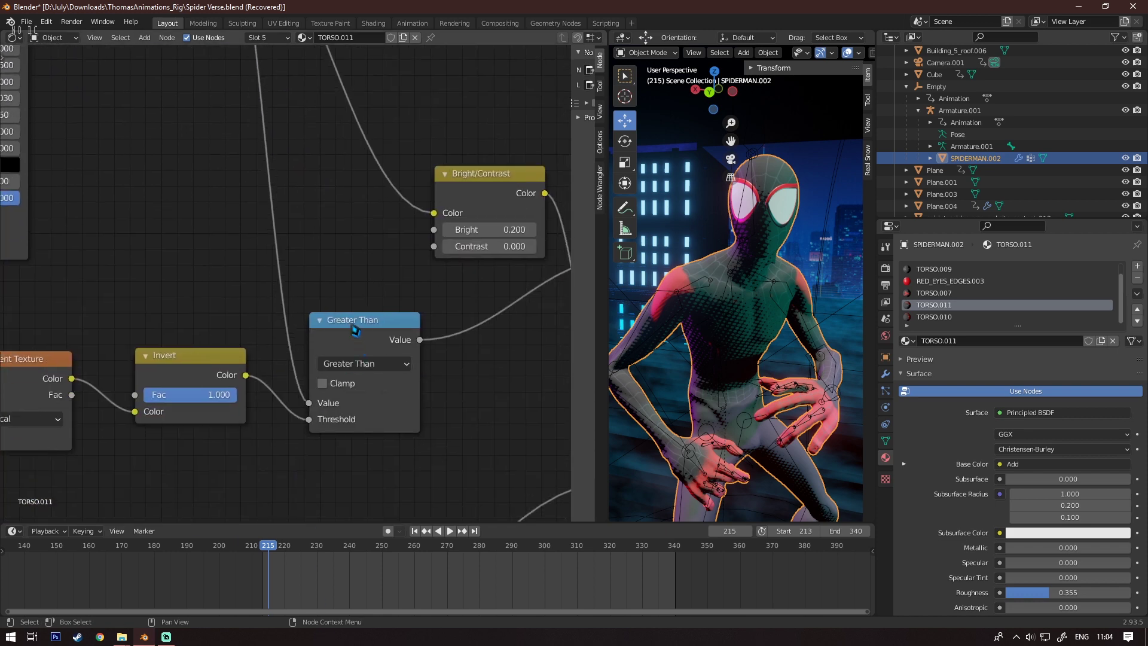
scroll(355, 331, "up", 1)
scroll(419, 335, "down", 2, "shift")
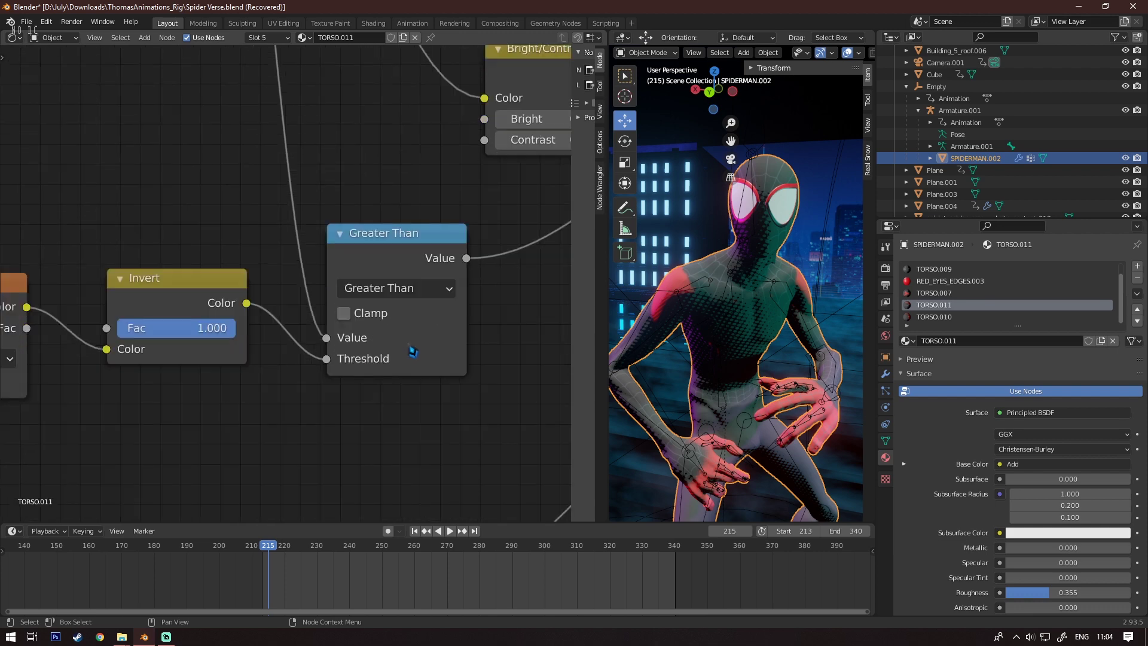
middle_click_drag(342, 266, 343, 281)
scroll(342, 293, "down", 1)
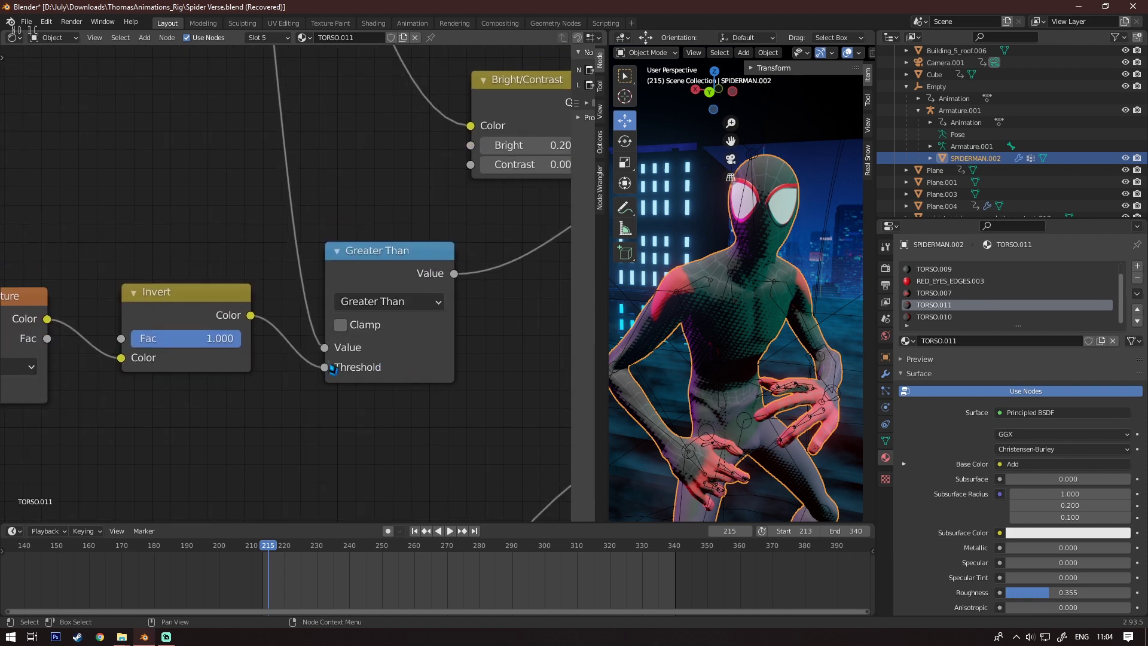
scroll(340, 419, "up", 3)
middle_click_drag(365, 415, 452, 384)
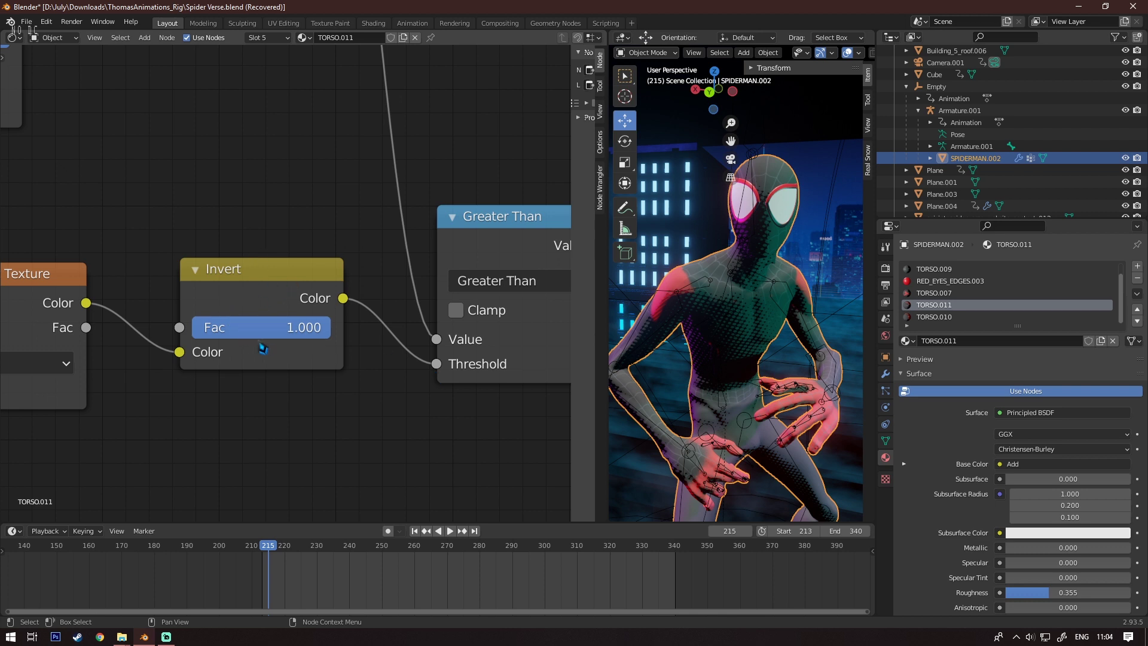
Examine the dot pattern chain from Invert back through the spherical Gradient Texture, Combine XYZ, and paired Multiply and Subtract nodes
middle_click_drag(180, 352, 381, 363)
middle_click_drag(208, 318, 361, 308)
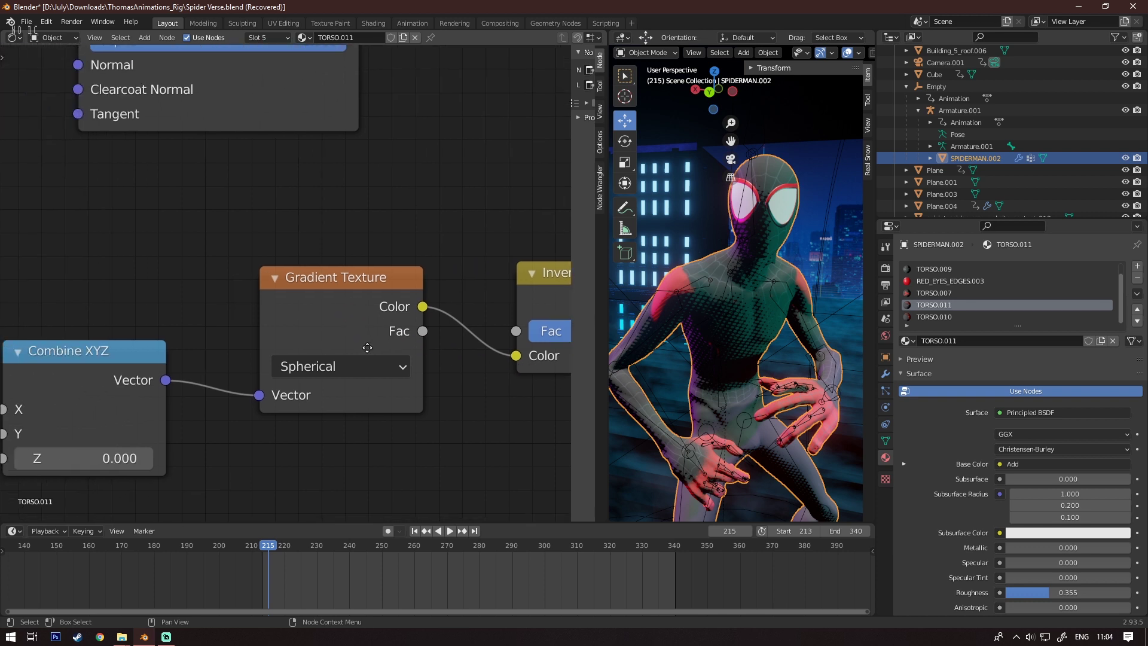
middle_click_drag(328, 390, 405, 360)
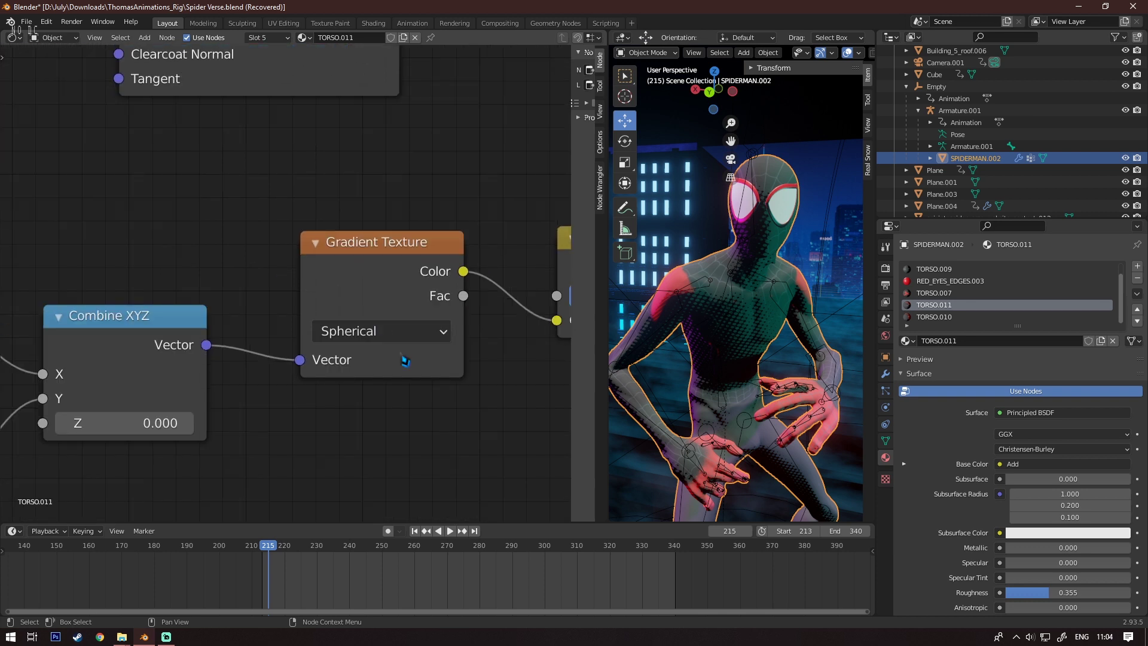
middle_click_drag(257, 357, 398, 323)
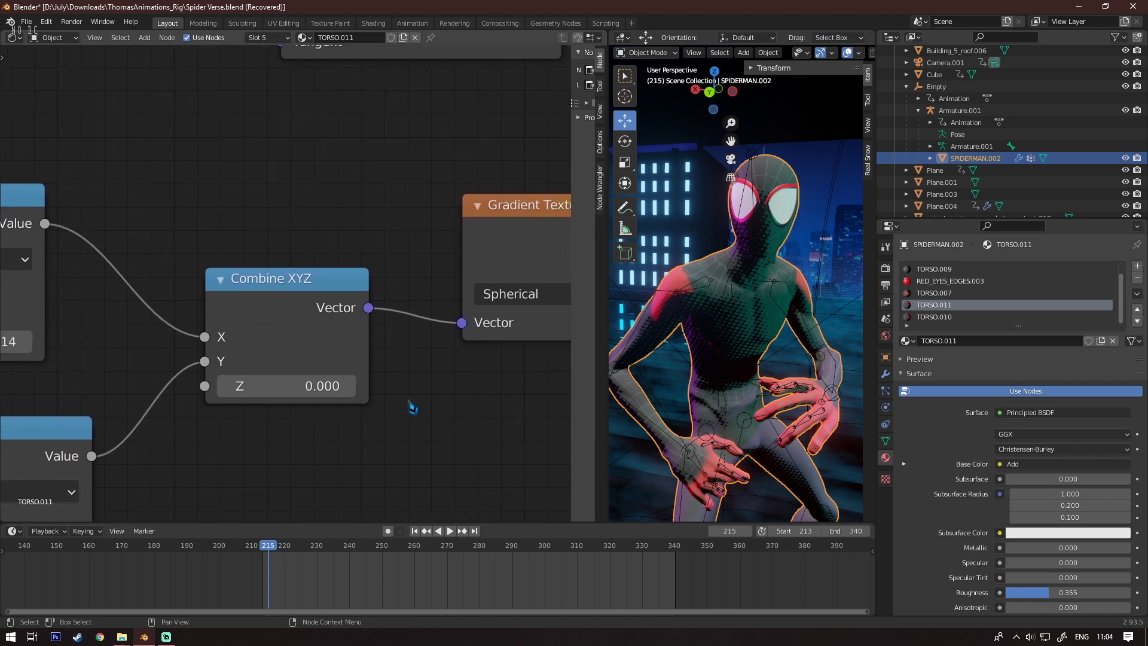
middle_click_drag(240, 335, 448, 414)
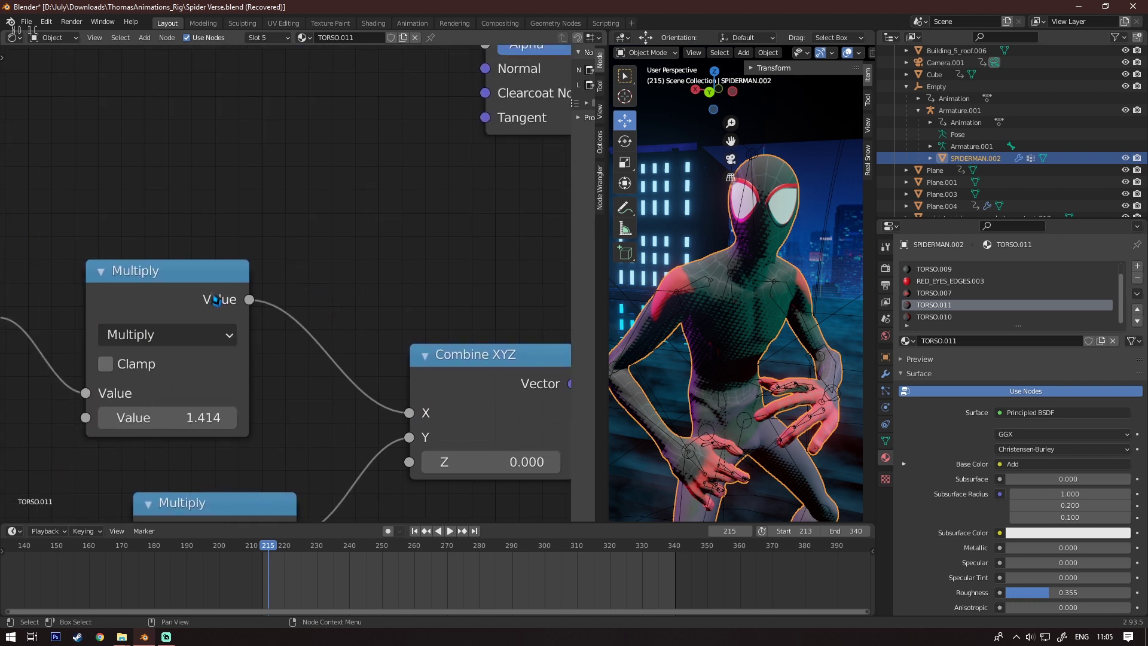
middle_click_drag(214, 299, 212, 287)
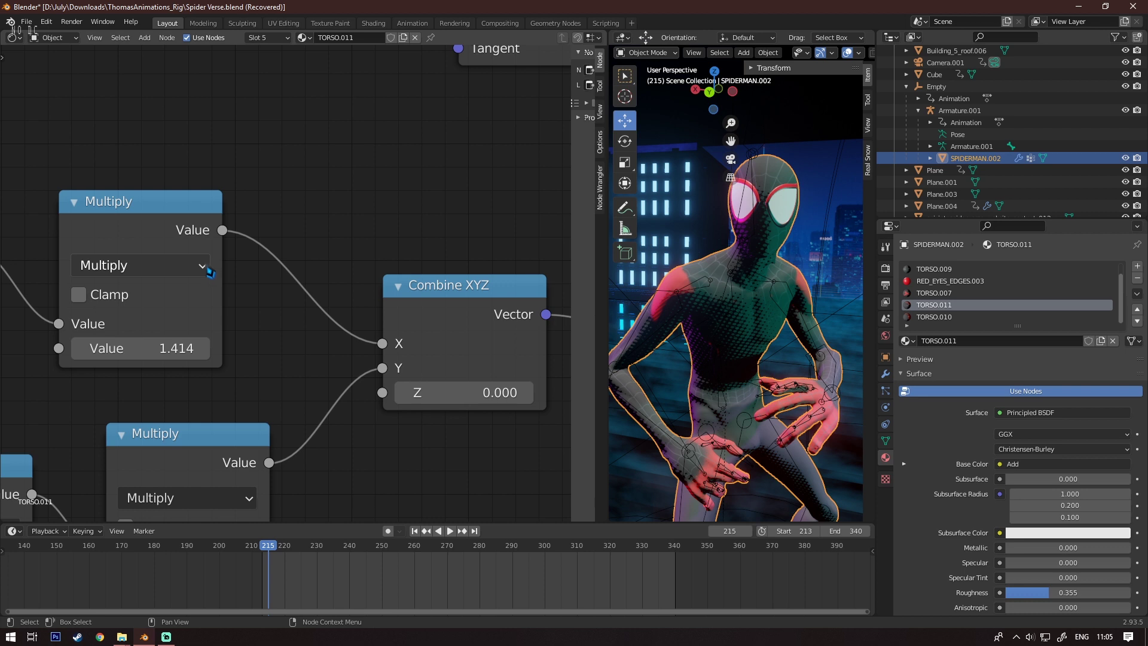
middle_click_drag(186, 351, 230, 278)
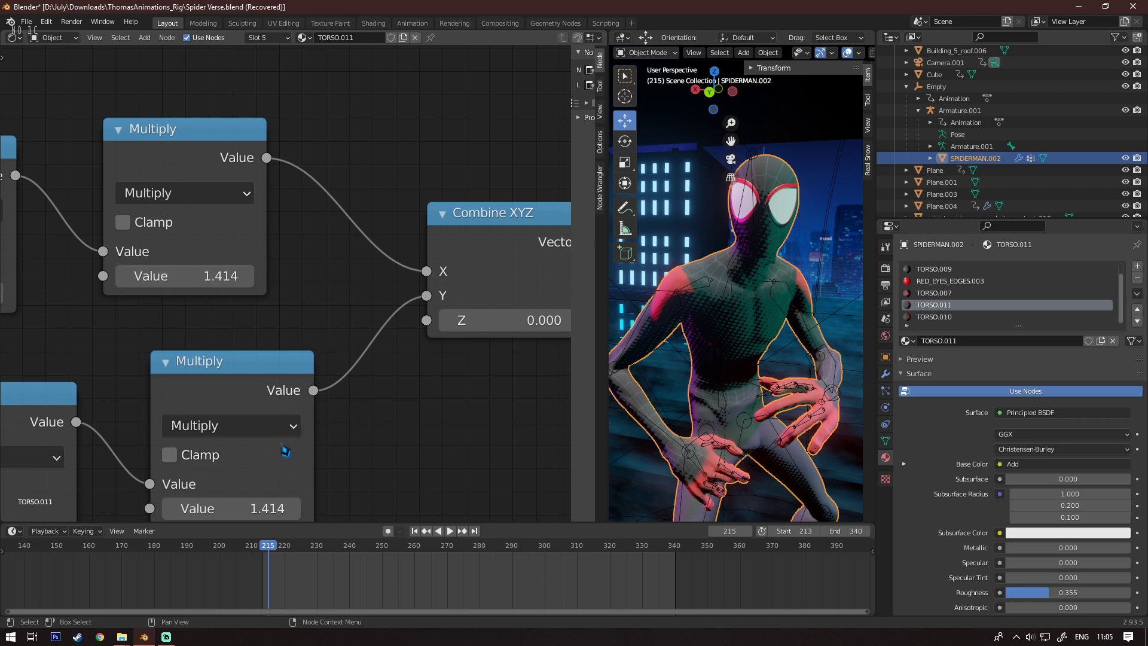
middle_click_drag(267, 409, 585, 423)
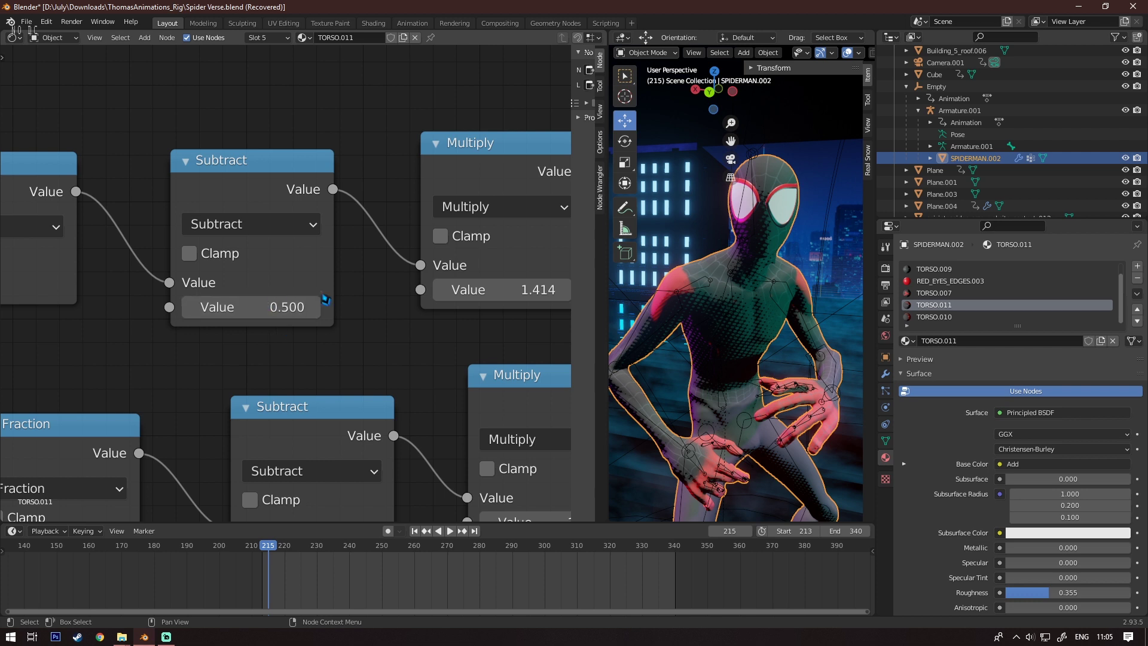
middle_click_drag(327, 251, 277, 159)
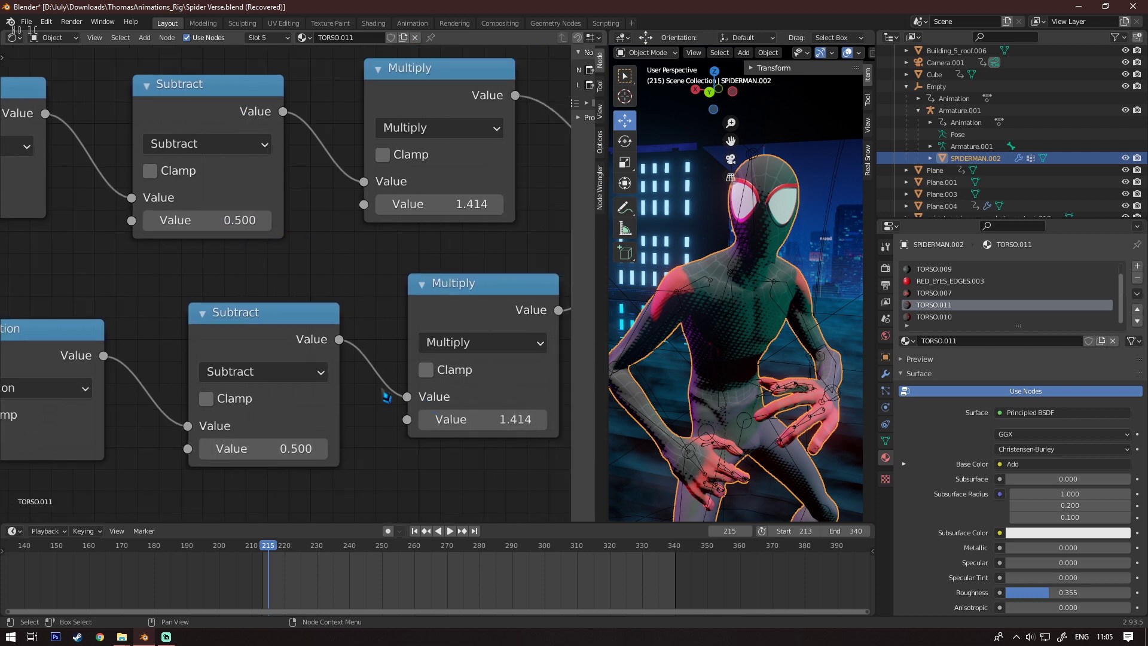
middle_click_drag(312, 339, 543, 326)
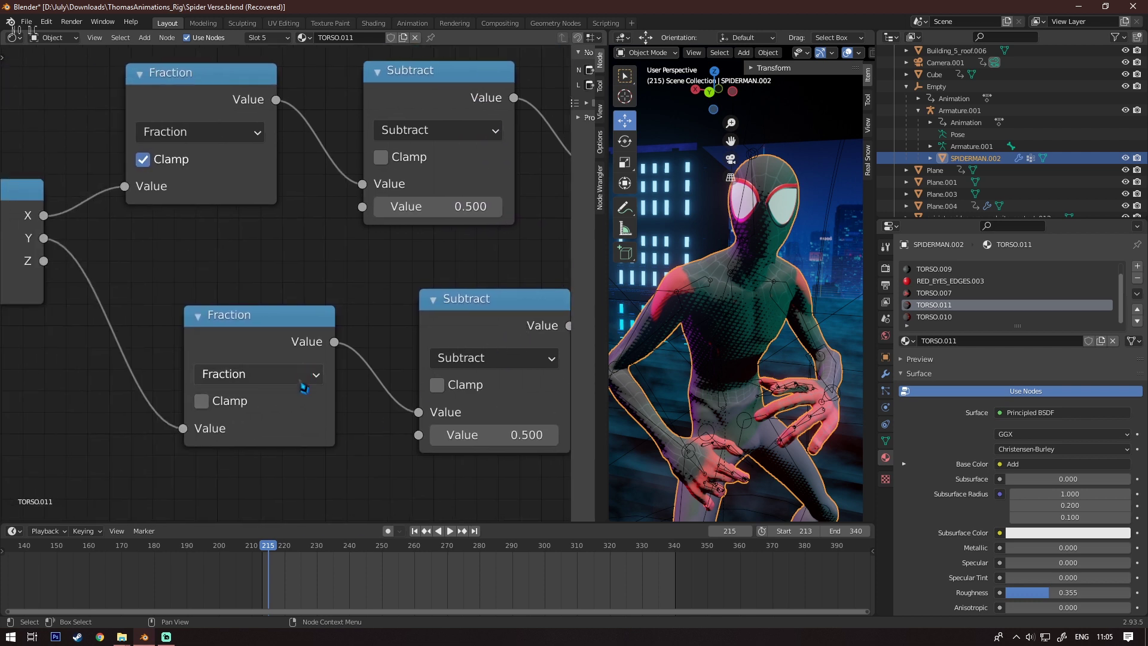
Turn off Clamp on the upper Fraction node fed by the X output of Separate XYZ
middle_click_drag(322, 270, 380, 359)
scroll(258, 274, "up", 2)
middle_click_drag(466, 461, 422, 293)
middle_click_drag(512, 229, 425, 221)
middle_click_drag(300, 264, 557, 382)
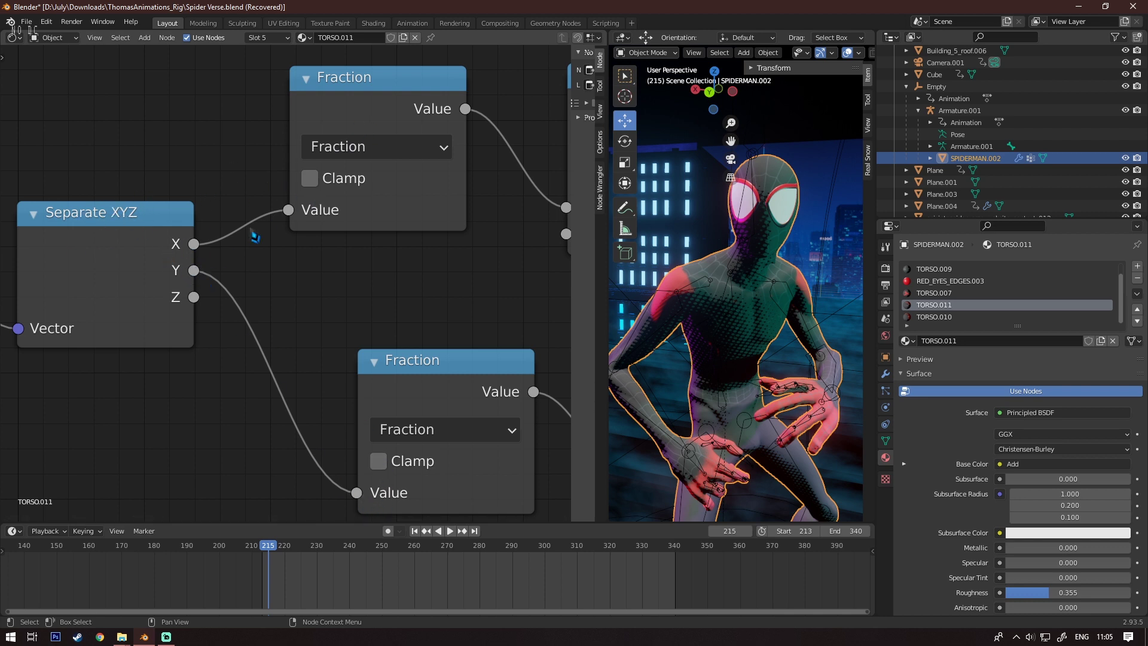
Examine how the Camera texture coordinates pass through the Mapping node into Separate XYZ for the dot pattern
middle_click_drag(183, 254, 449, 246)
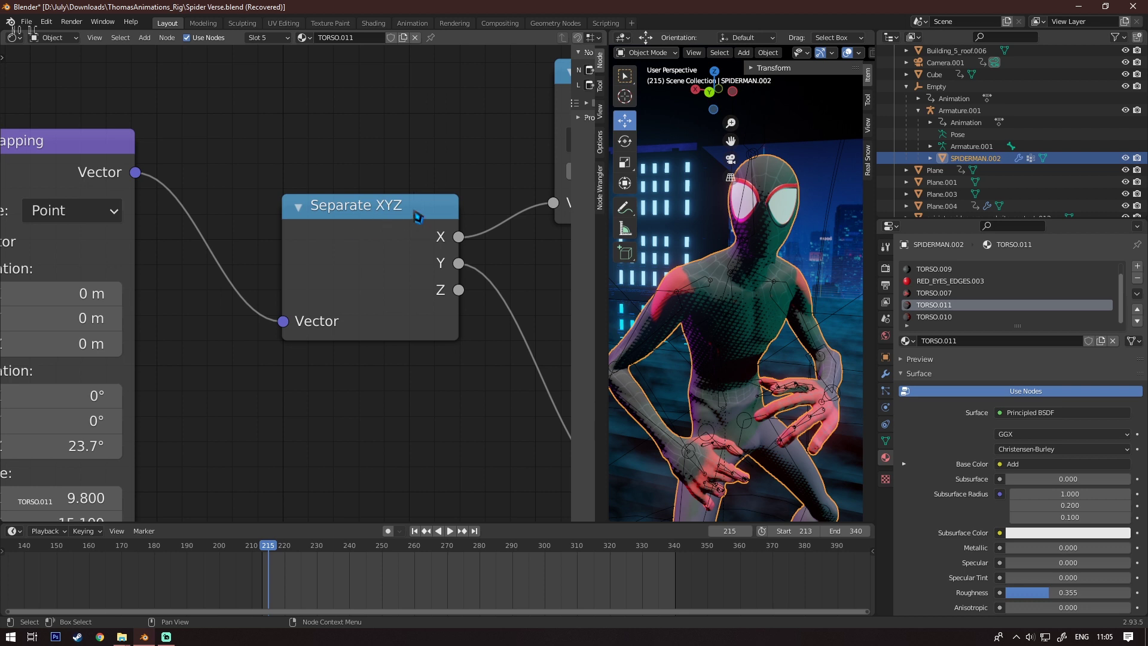
middle_click_drag(172, 235, 369, 206)
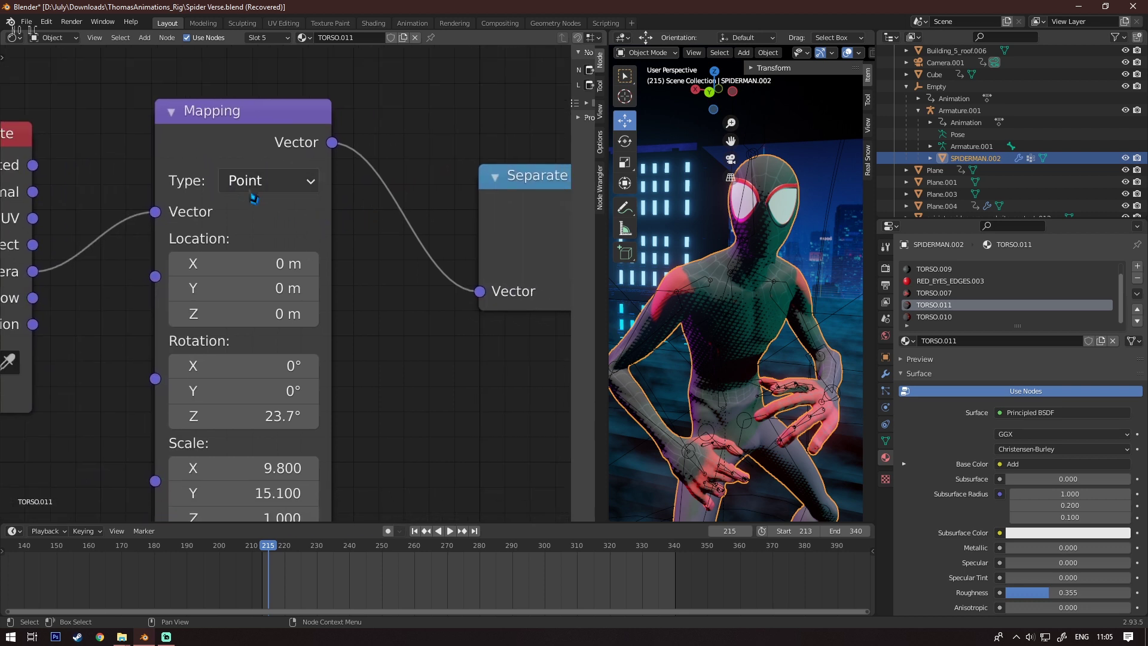
scroll(281, 179, "down", 4, "shift")
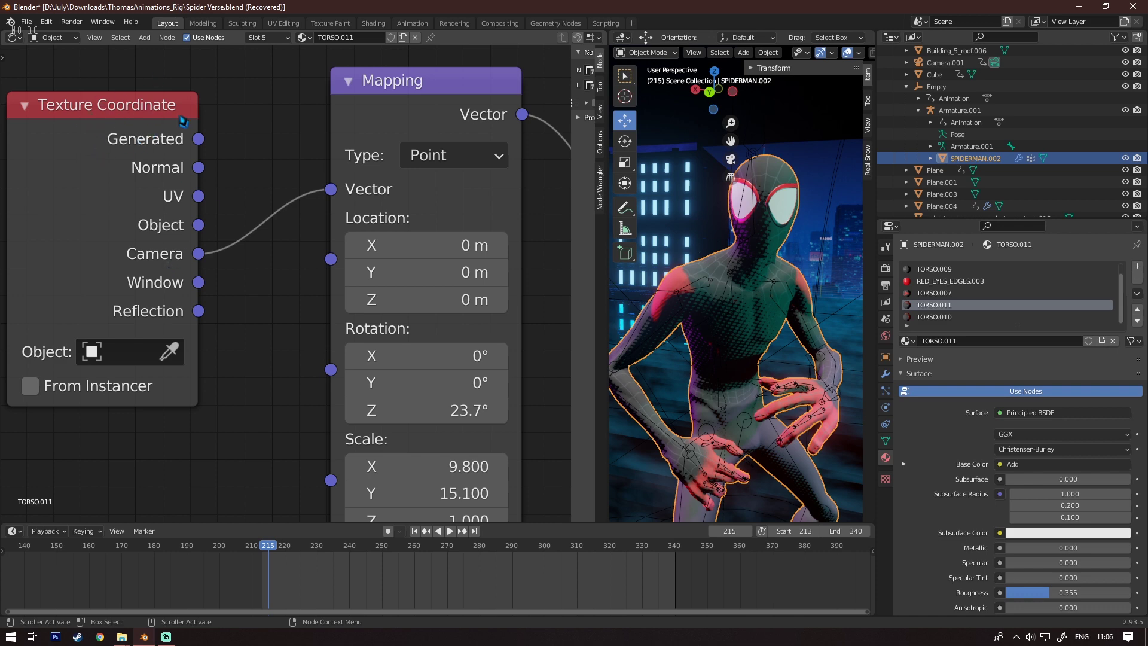
scroll(233, 284, "down", 12)
middle_click_drag(448, 312, 261, 339)
scroll(261, 339, "up", 2)
scroll(332, 299, "up", 2)
middle_click_drag(332, 312, 185, 251)
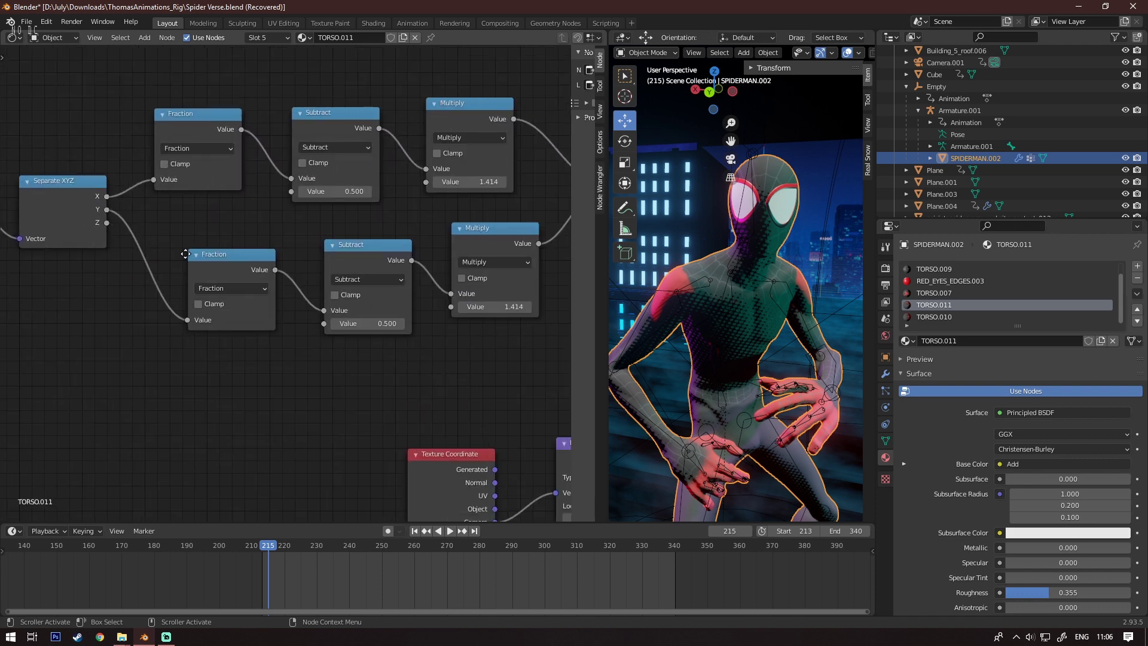
Follow the dot pattern branch forward through Greater Than to the second Bright/Contrast node and check its settings
middle_click_drag(349, 285, 205, 287)
scroll(393, 374, "down", 8)
scroll(352, 278, "up", 3)
middle_click_drag(387, 265, 32, 321)
scroll(251, 269, "up", 8)
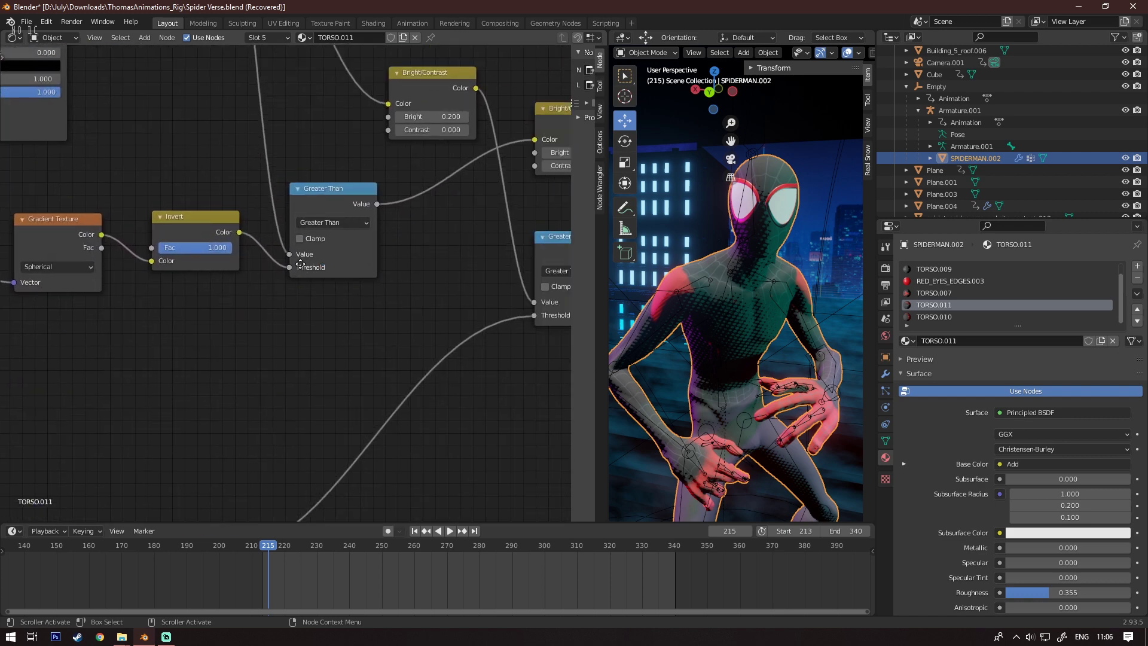
middle_click_drag(360, 205, 286, 299)
scroll(285, 298, "up", 1)
middle_click_drag(422, 248, 163, 333)
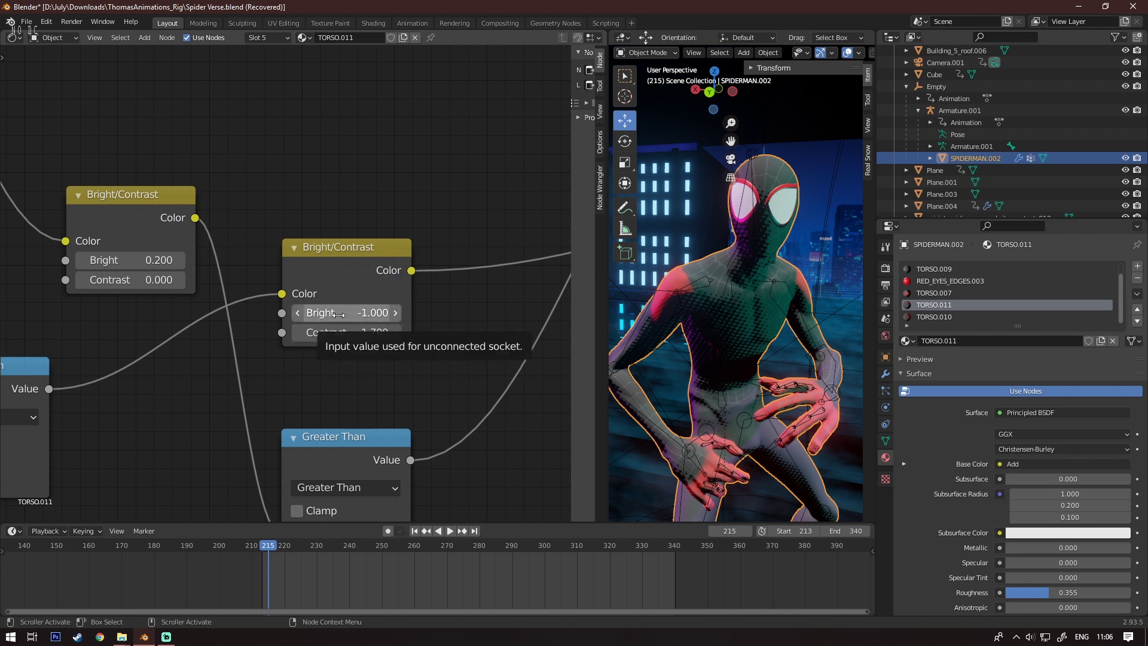
Examine how the Multiply and Add mix nodes feed the final Principled BSDF and the Material Output
middle_click_drag(469, 174, 314, 195)
middle_click_drag(386, 214, 51, 281)
scroll(317, 274, "down", 3)
middle_click_drag(455, 172, 294, 217)
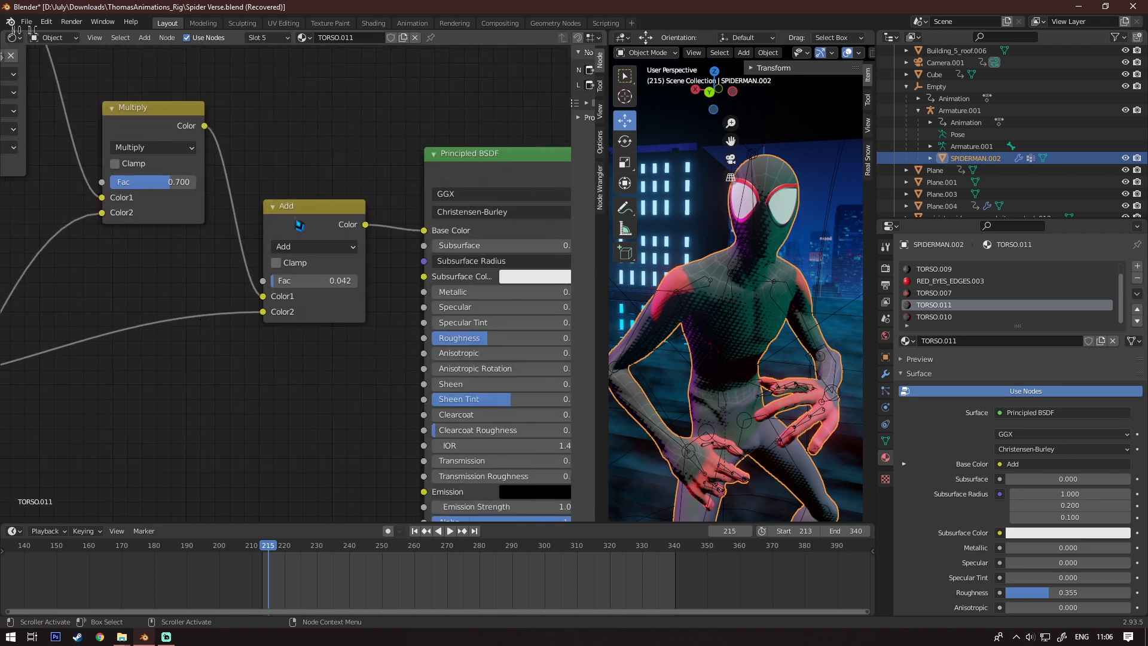
scroll(304, 218, "up", 4)
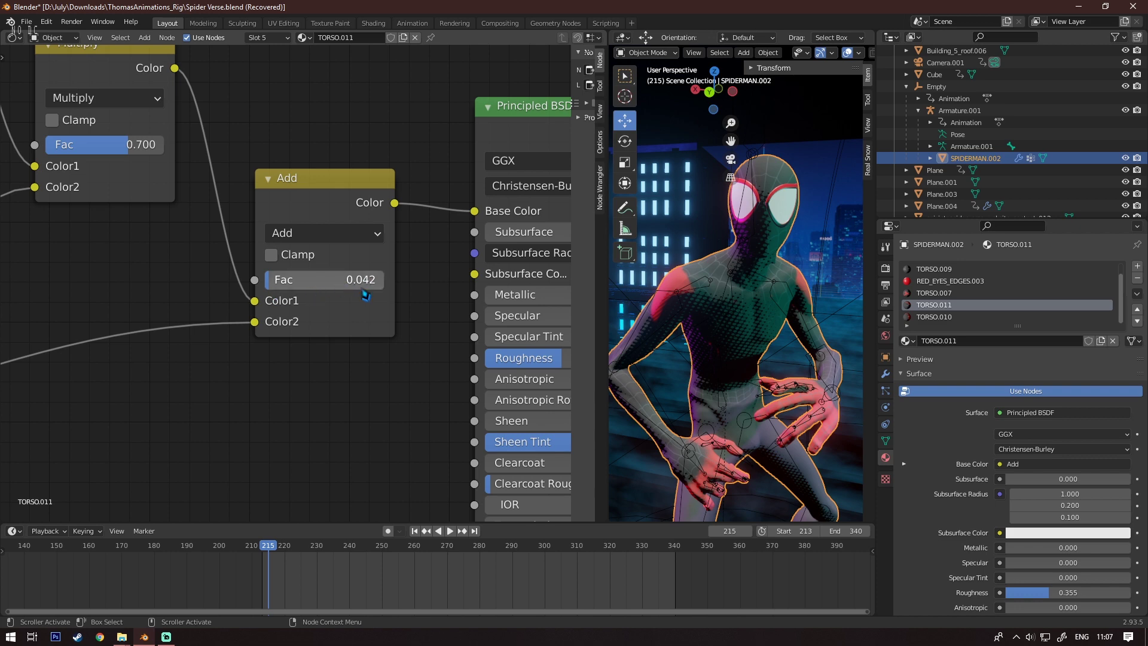
middle_click_drag(393, 296, 303, 321)
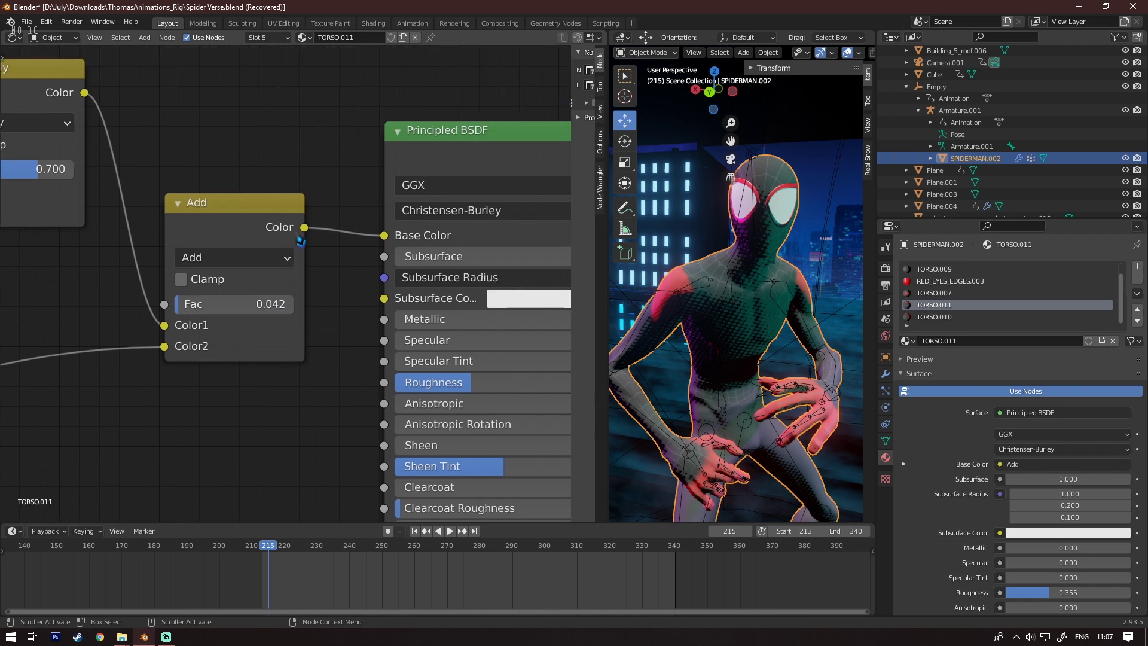
scroll(453, 317, "down", 2)
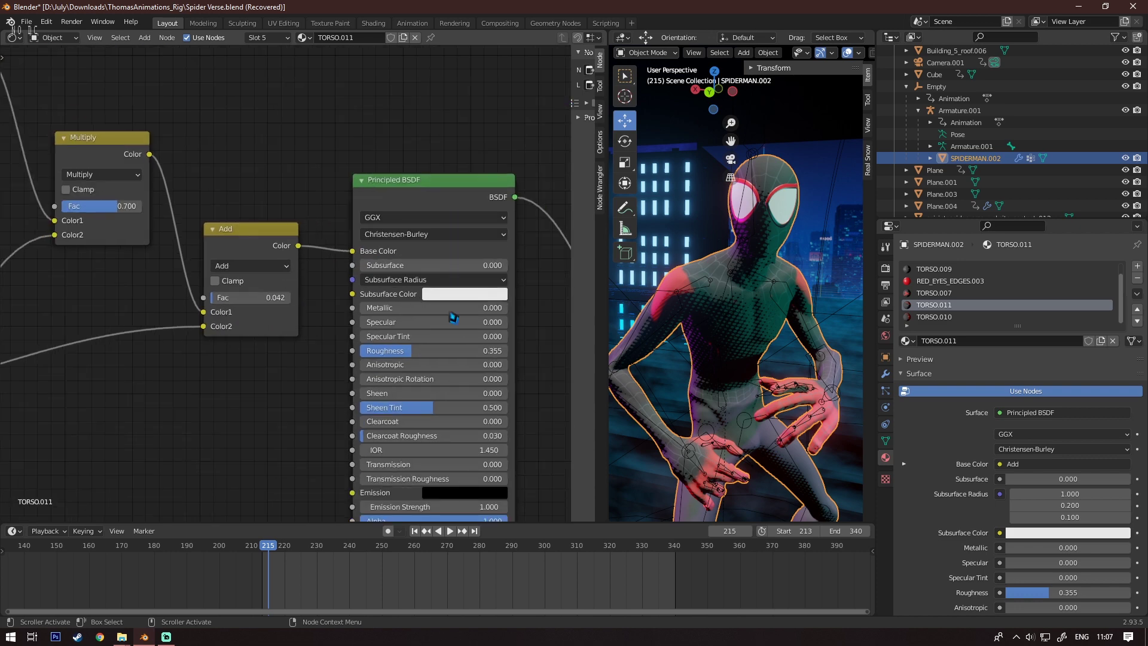
middle_click_drag(461, 368, 391, 382)
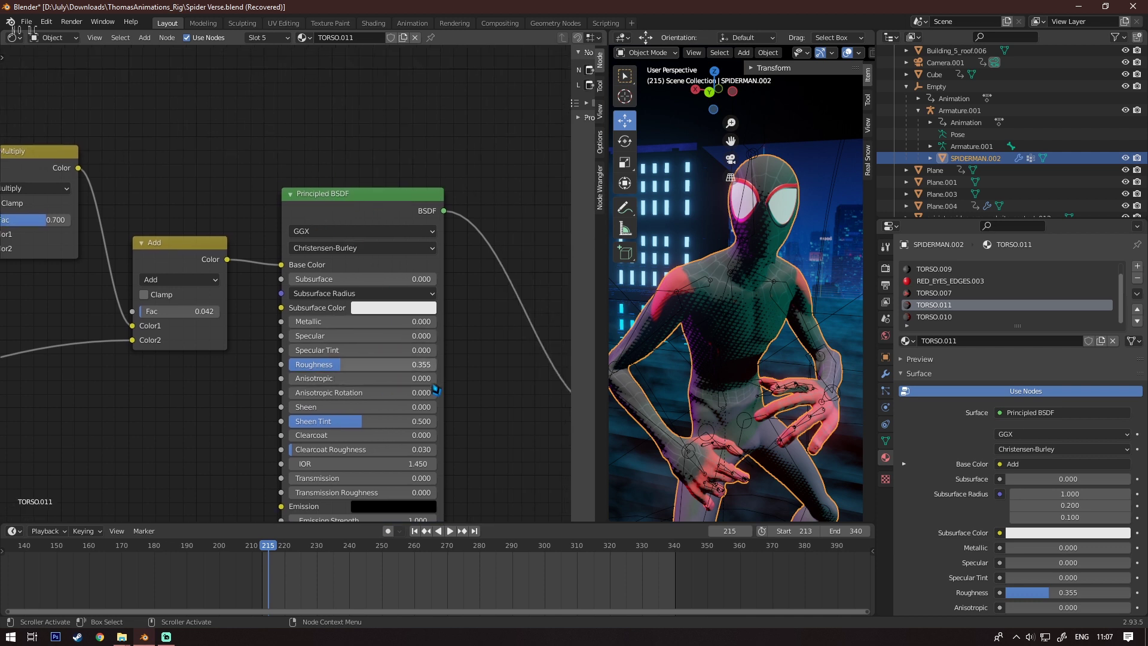
scroll(399, 395, "up", 1)
middle_click_drag(398, 396, 221, 288)
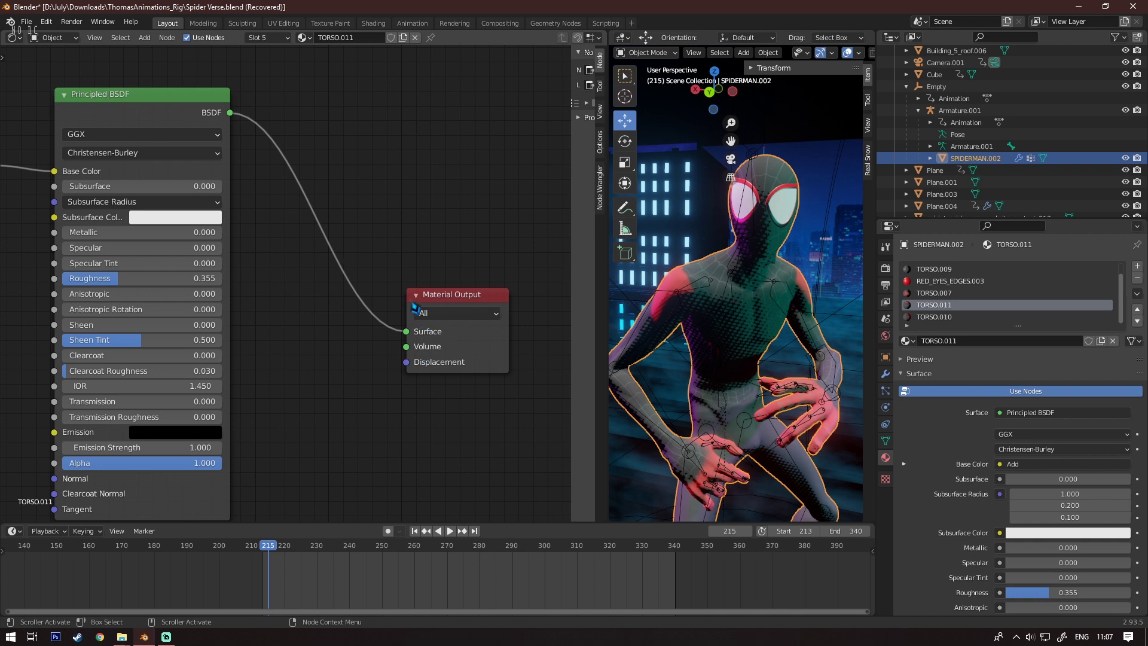
Survey the whole TORSO.011 node tree, return to Shader to RGB, and view the character's shading from another angle
scroll(428, 316, "down", 9)
middle_click_drag(353, 409, 569, 390)
scroll(514, 374, "down", 5)
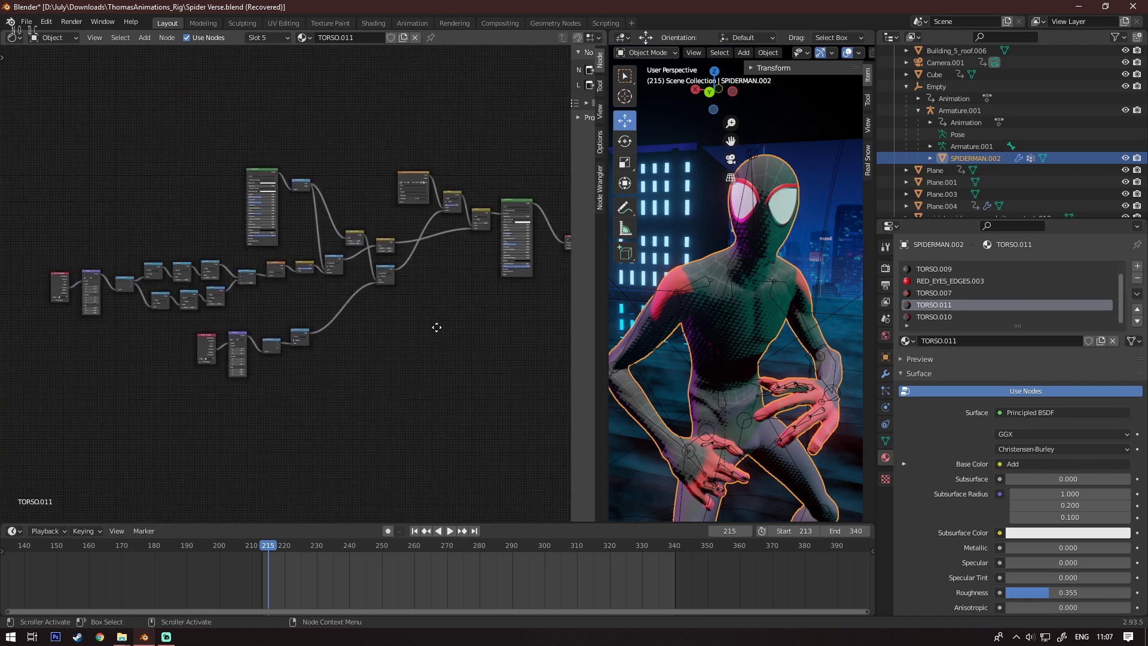
scroll(293, 339, "up", 2)
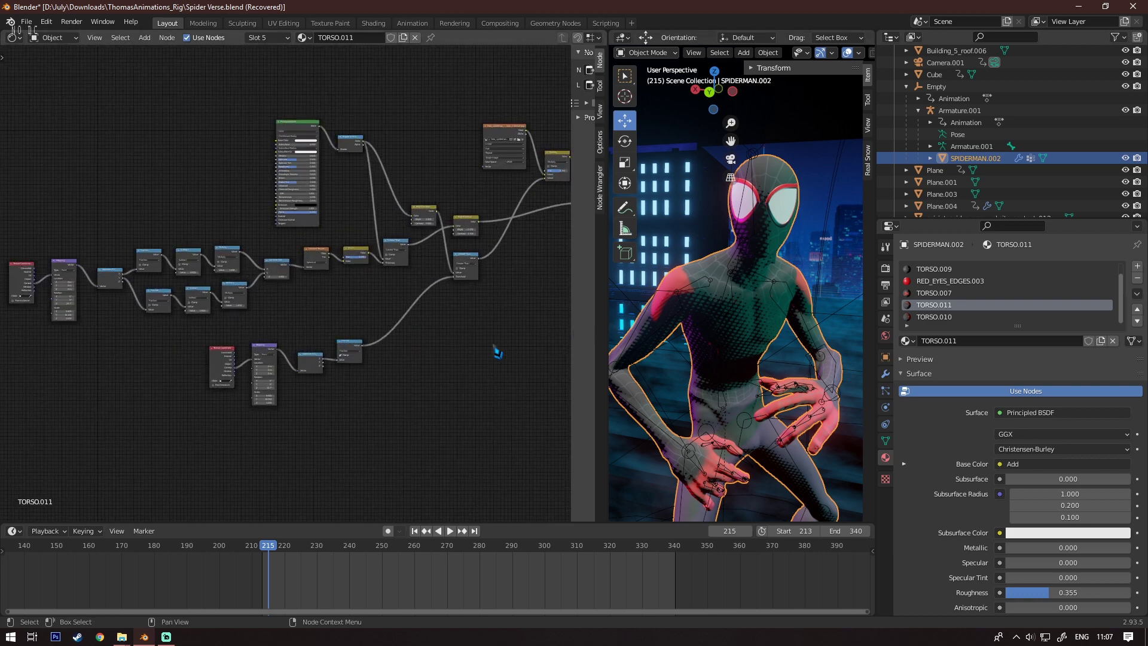
scroll(388, 345, "up", 4)
middle_click_drag(301, 327, 96, 373)
scroll(299, 276, "up", 2)
middle_click_drag(405, 221, 309, 389)
middle_click_drag(784, 326, 864, 342)
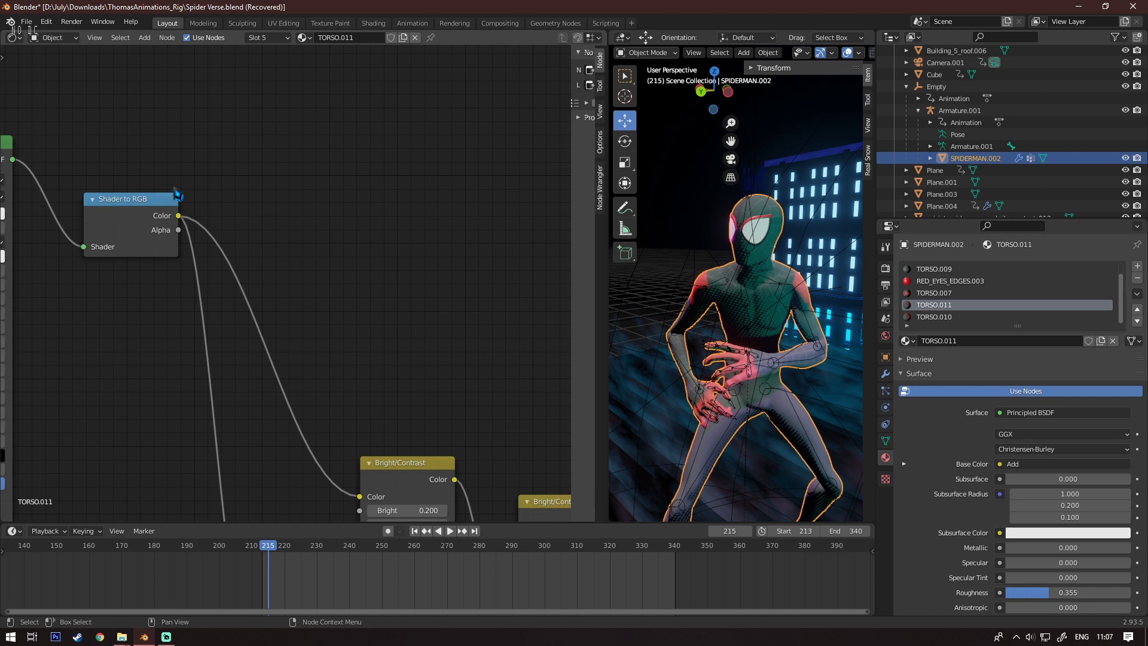
Trace the line pattern branch from the second Greater Than node's Threshold back to its clamped Fraction node
middle_click_drag(358, 472, 200, 135)
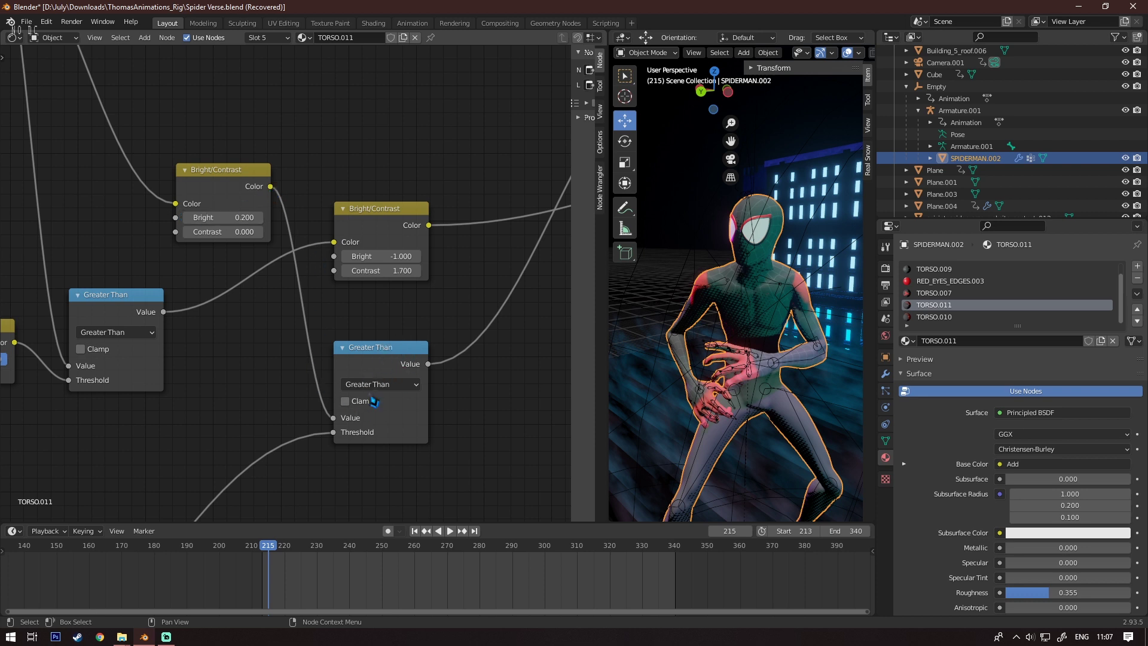
scroll(375, 401, "up", 2)
middle_click_drag(361, 382, 323, 274)
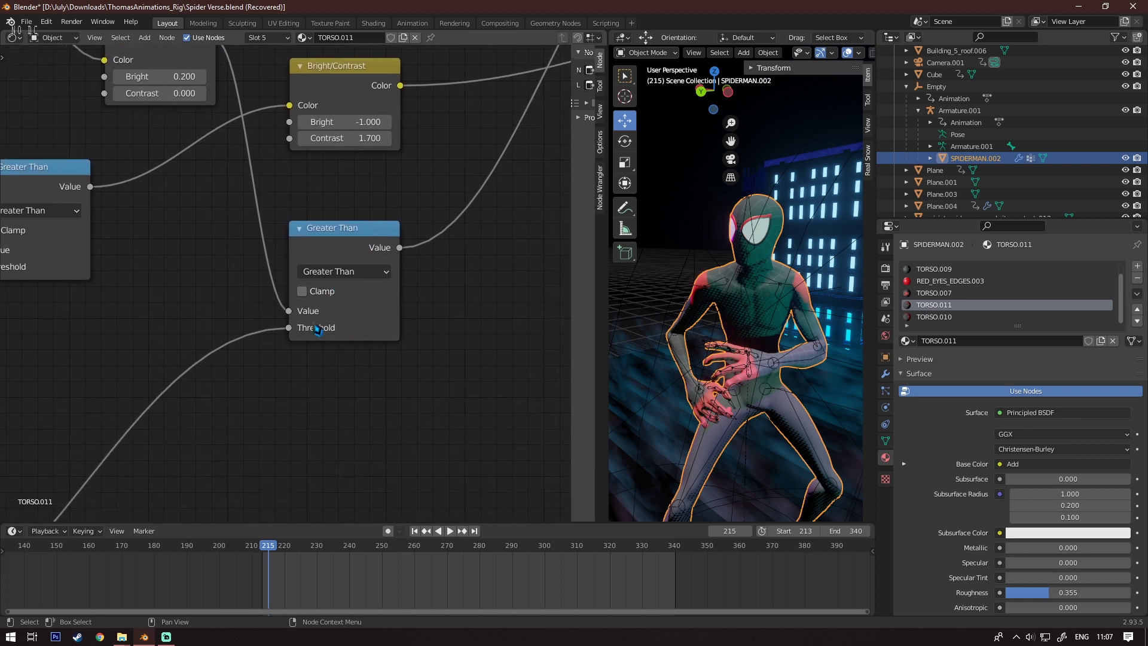
middle_click_drag(304, 361, 478, 165)
middle_click_drag(304, 335, 540, 263)
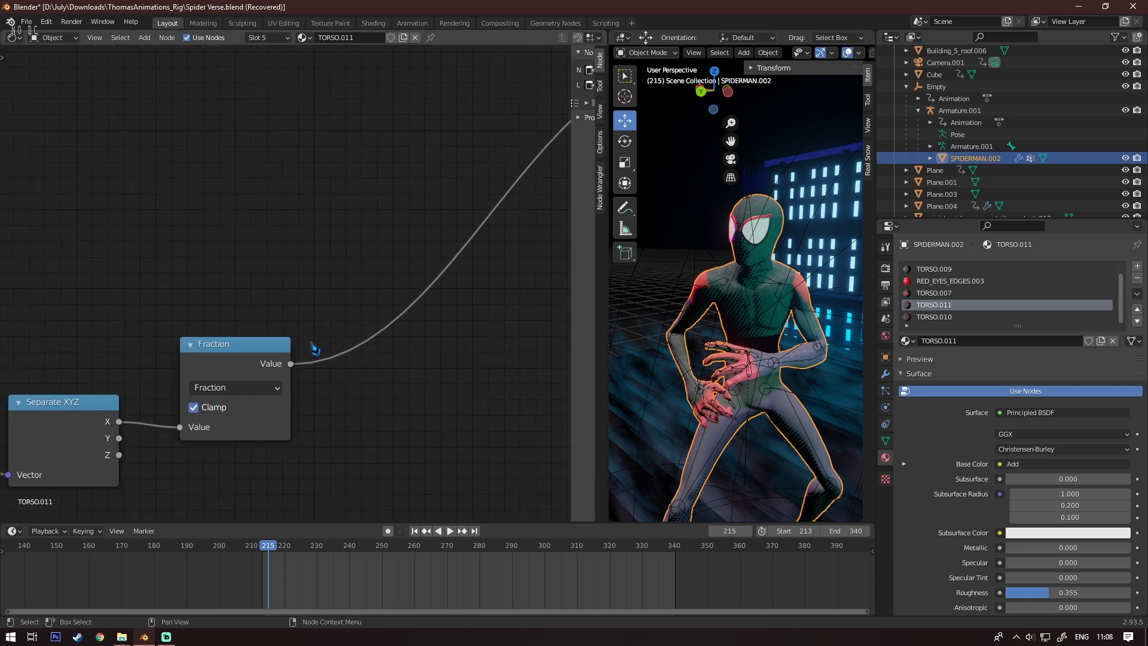
middle_click_drag(258, 431, 373, 381)
scroll(374, 377, "up", 3)
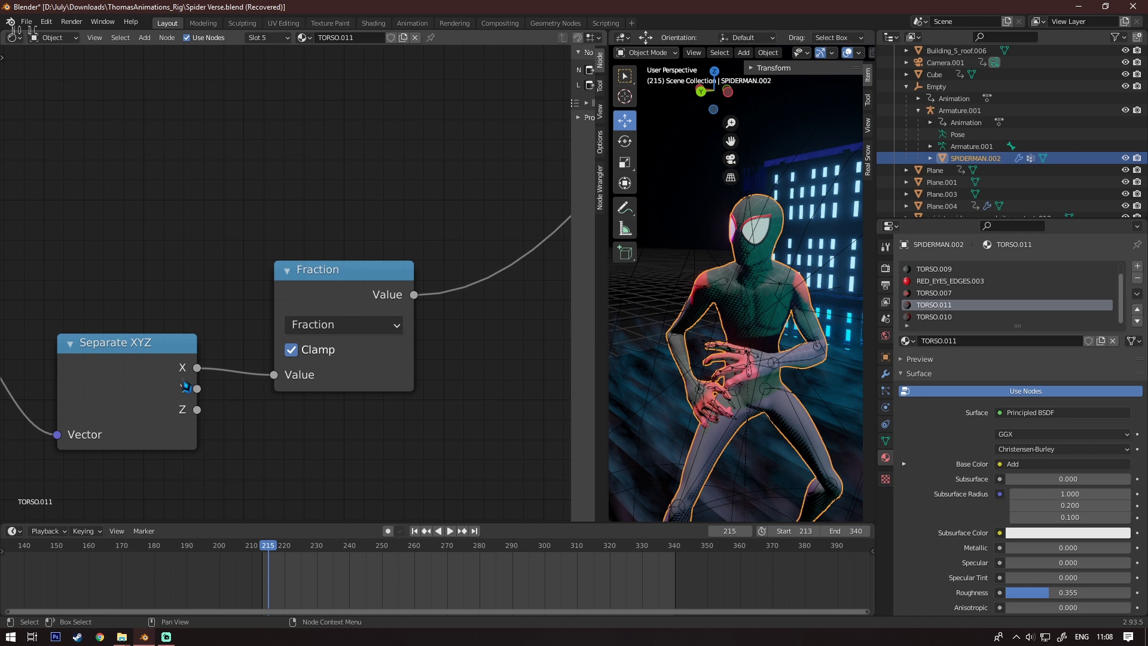
Examine the line pattern branch's Separate XYZ, Mapping and Camera texture coordinate connections
scroll(233, 384, "down", 2)
middle_click_drag(249, 385, 502, 366)
scroll(293, 328, "up", 3)
middle_click_drag(293, 351, 385, 277)
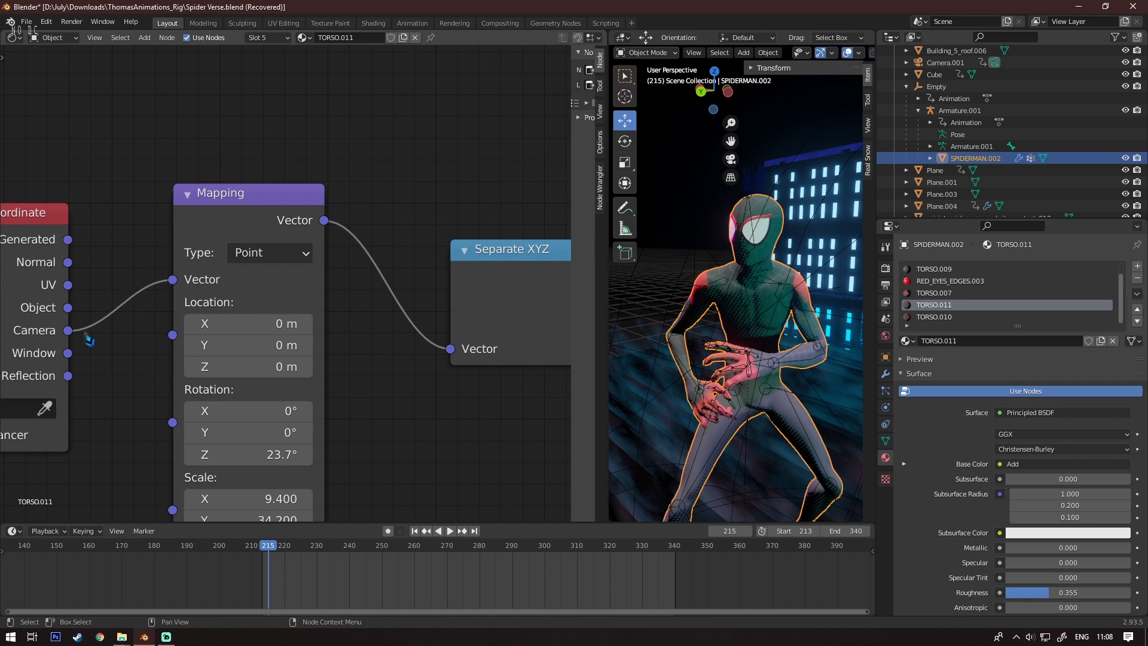
scroll(284, 300, "down", 3)
scroll(351, 336, "down", 2)
scroll(319, 351, "up", 2)
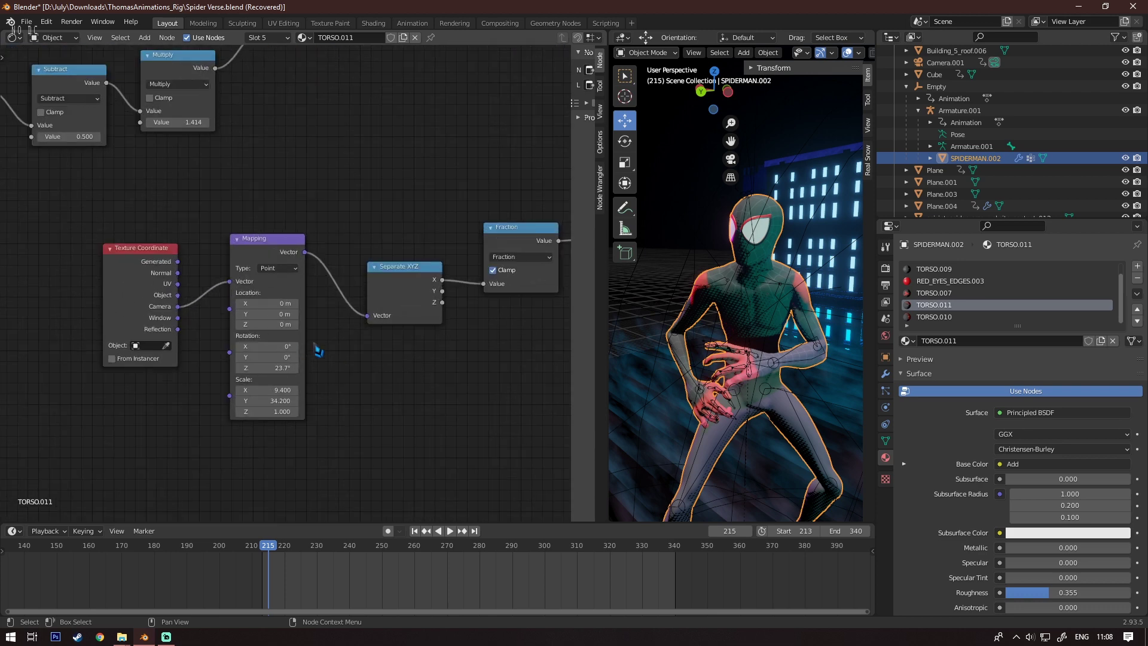
Examine the Mapping node's rotation and scale settings and the line branch leading into the Fraction node
scroll(367, 366, "up", 4)
scroll(396, 366, "down", 2)
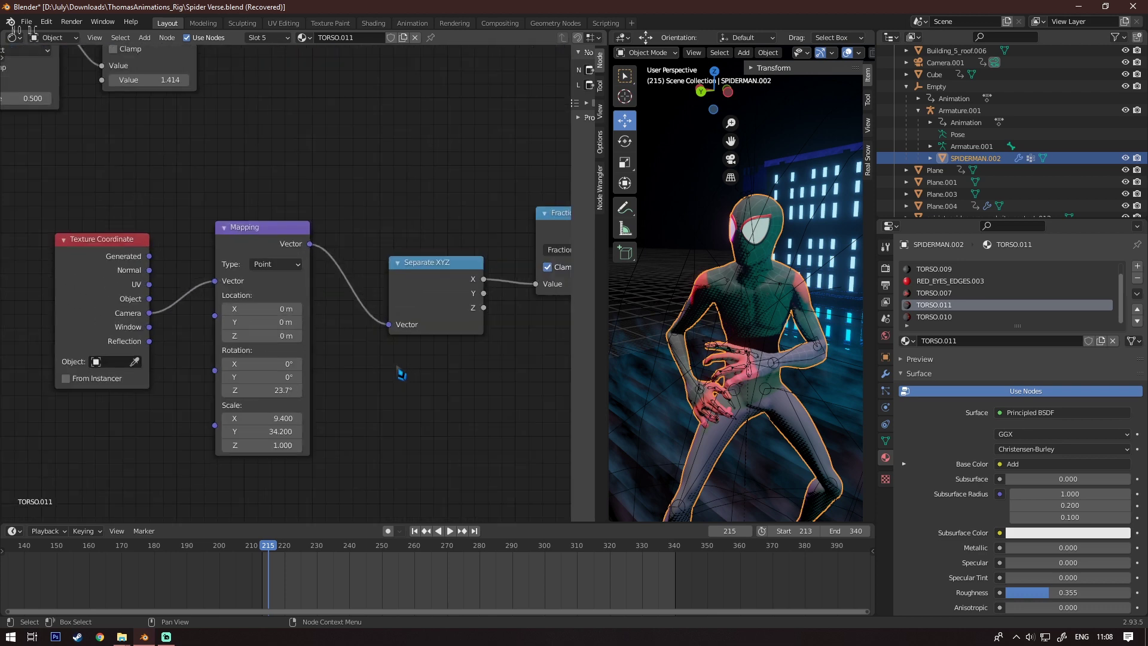
middle_click_drag(502, 342, 308, 351)
scroll(307, 352, "up", 5)
Review how the legs texture passes through the Multiply and Add mix nodes into the Principled BSDF's Base Color
scroll(365, 296, "down", 5)
middle_click_drag(386, 281, 258, 425)
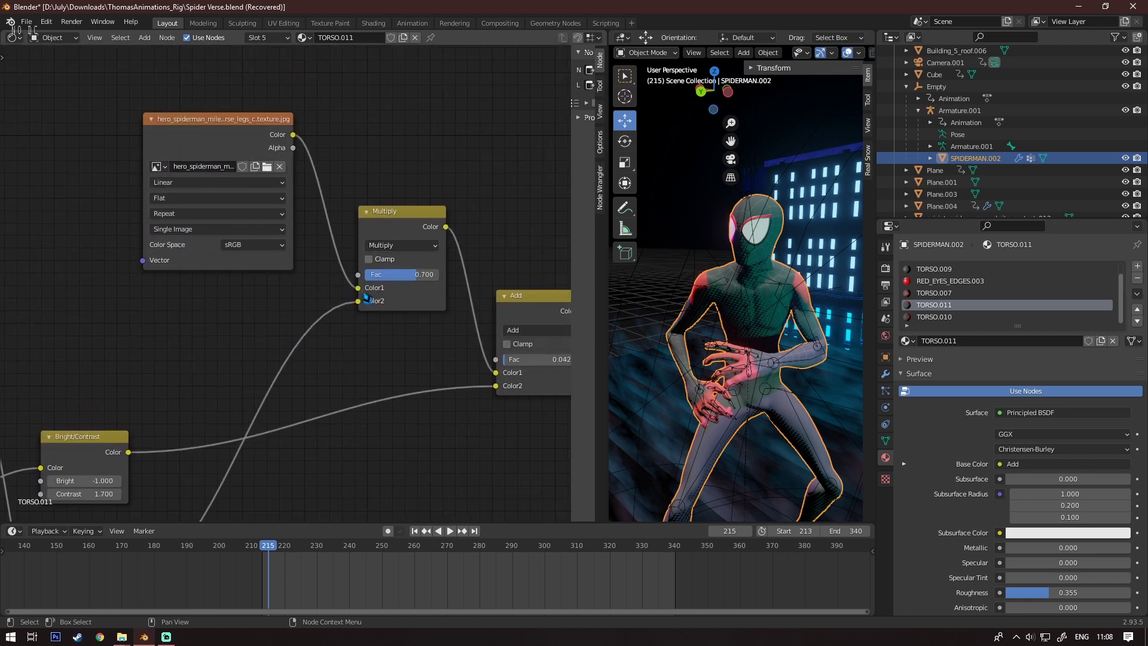
scroll(403, 310, "up", 4)
middle_click_drag(427, 332, 285, 248)
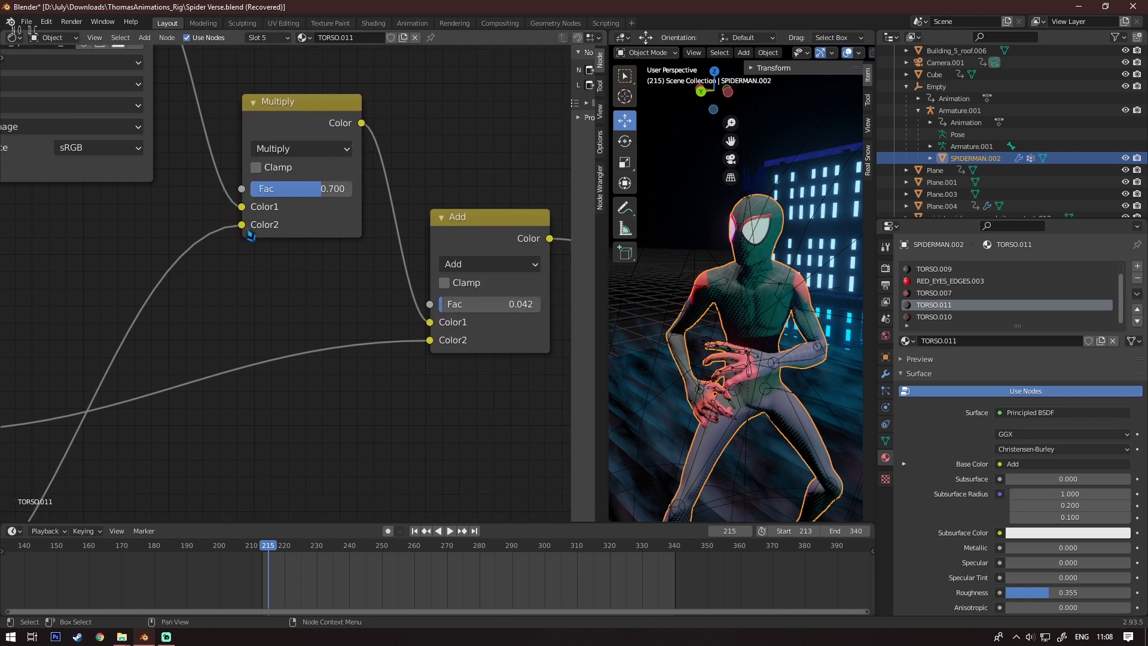
middle_click_drag(241, 224, 328, 327)
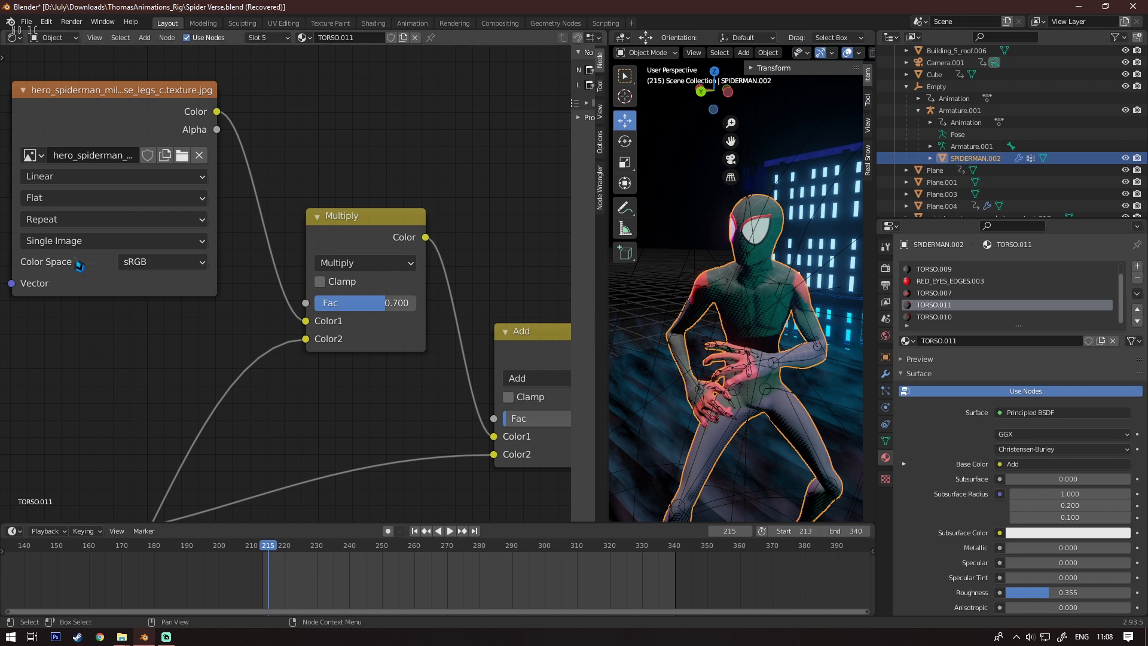
middle_click_drag(450, 268, 320, 217)
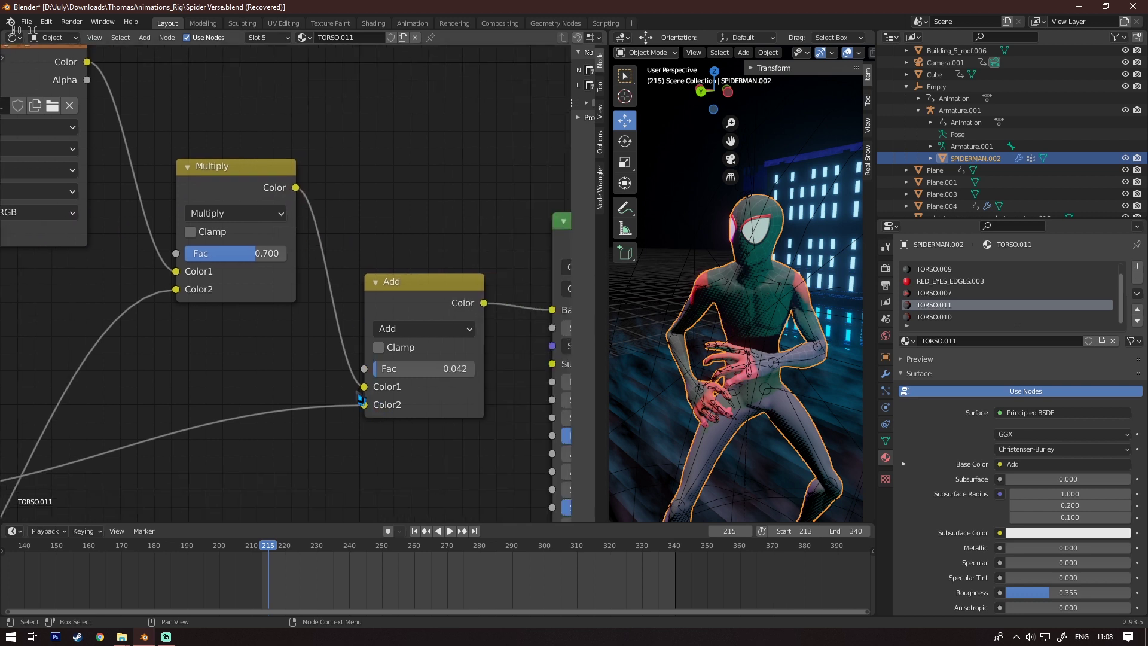
left_click_drag(421, 227, 450, 216)
middle_click_drag(520, 302, 347, 296)
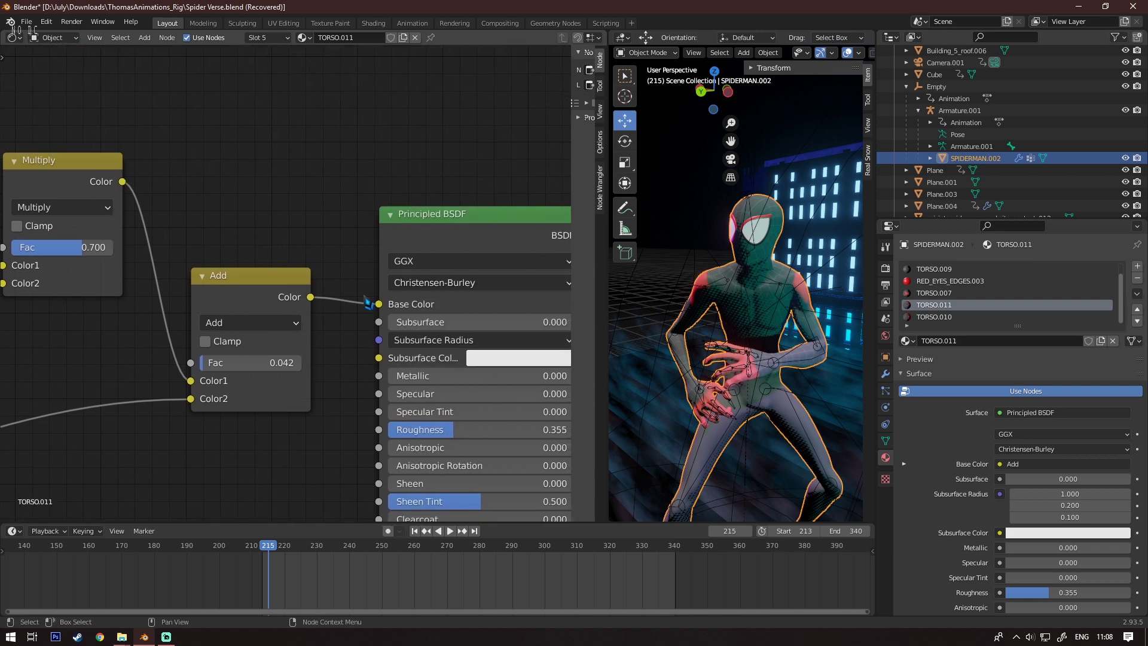
scroll(368, 304, "down", 10)
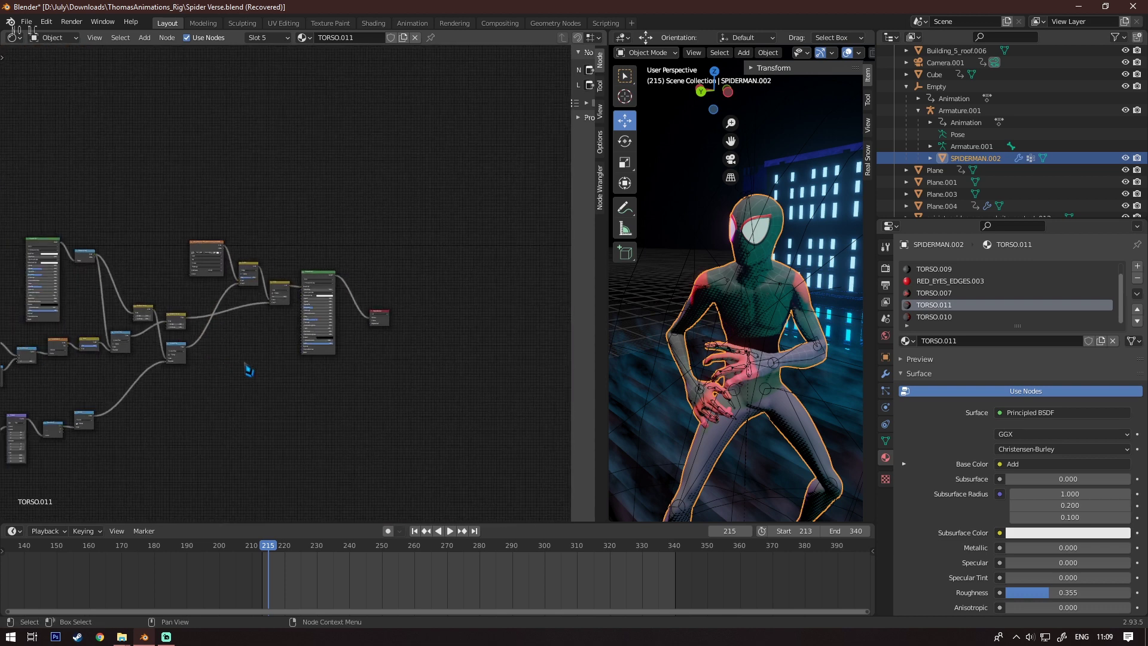
middle_click_drag(254, 369, 502, 306)
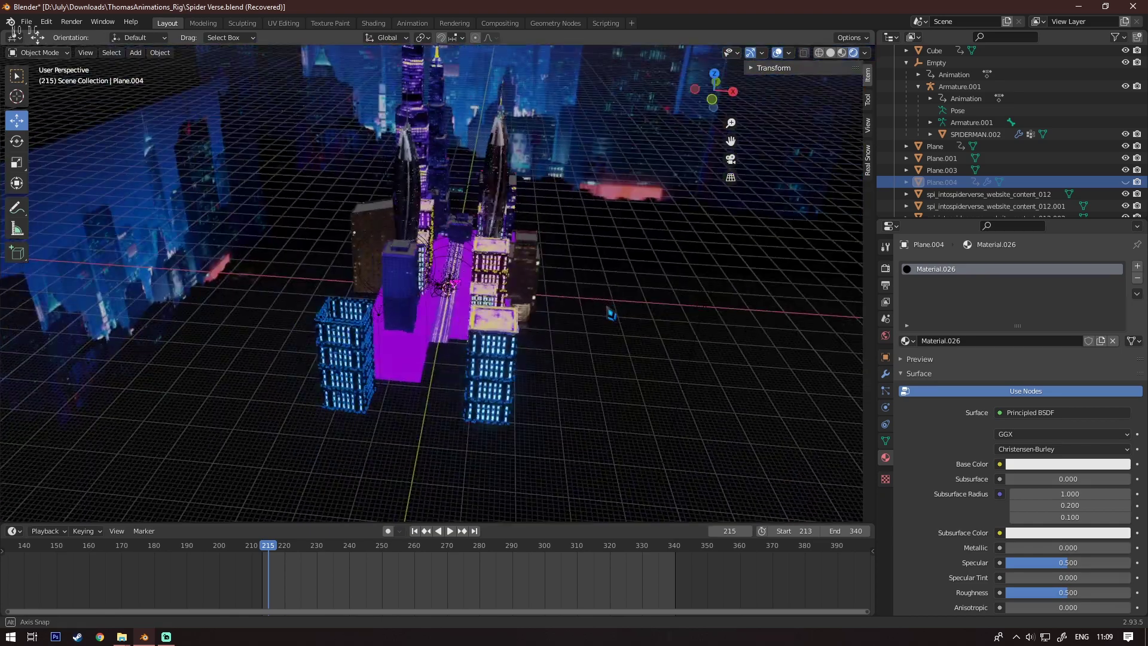
Select the small building with light blue windows and show its Building_2_ window material in a Shader Editor beside the 3D view
middle_click_drag(455, 335, 540, 348)
left_click(523, 350)
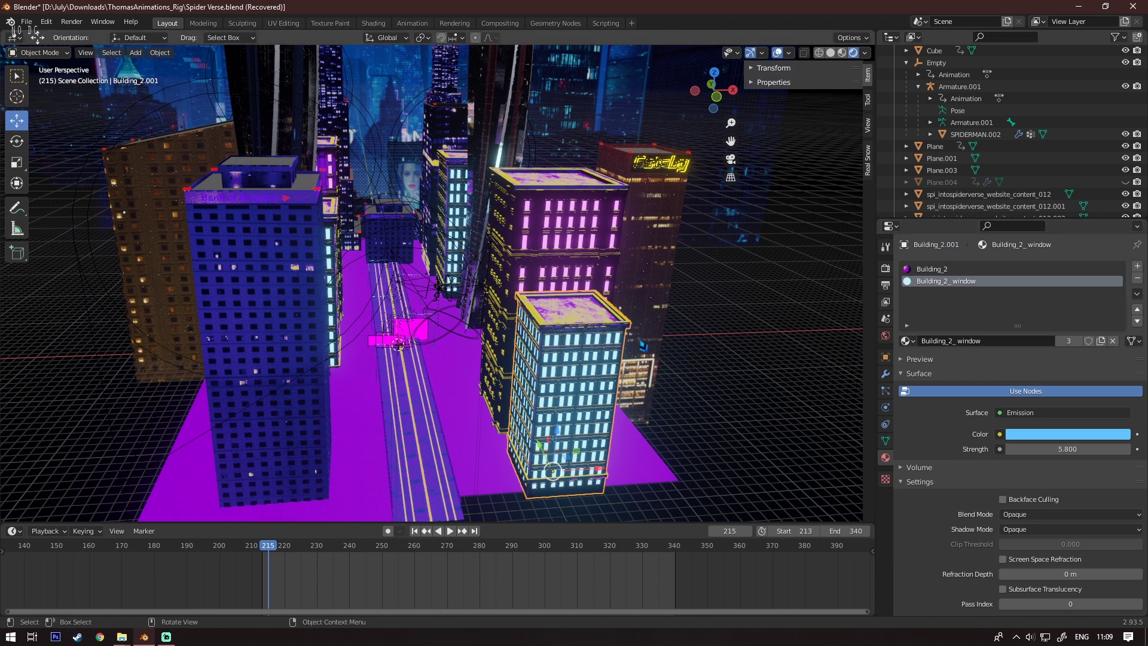
scroll(686, 390, "up", 2)
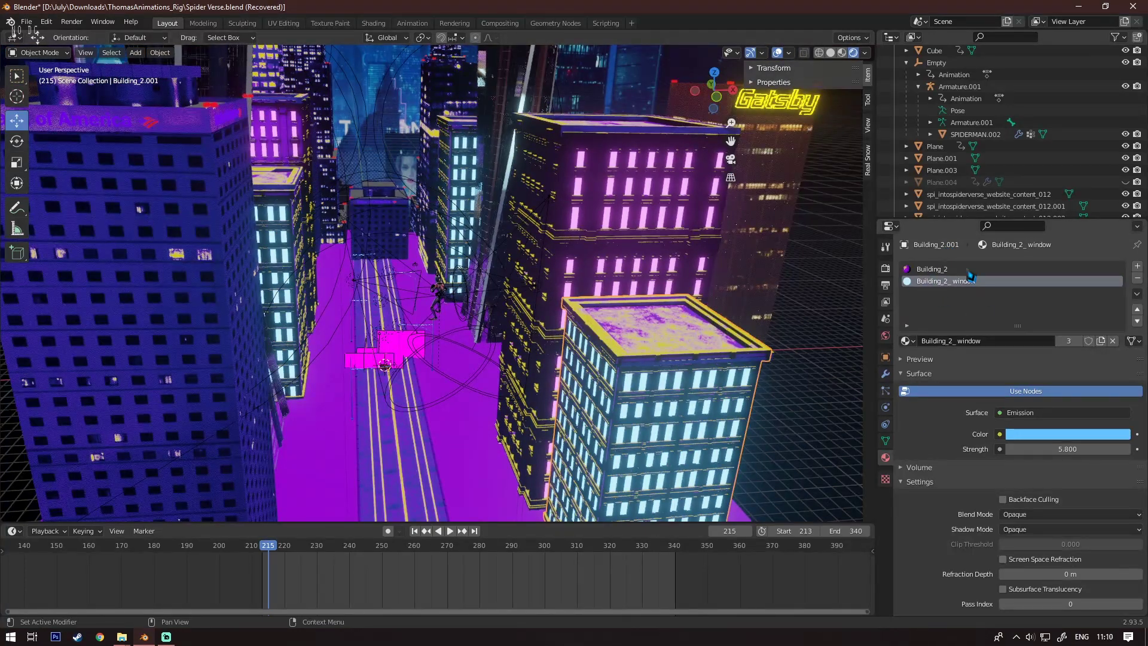
left_click_drag(3, 32, 386, 198)
key("shift+F3")
scroll(125, 302, "up", 8)
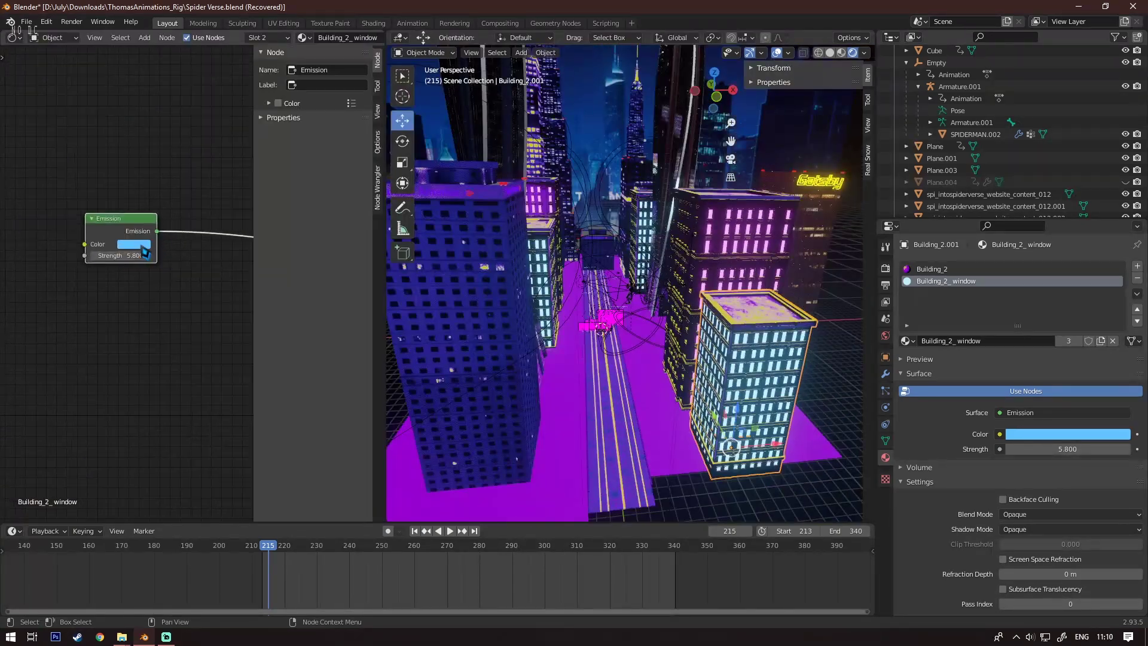
scroll(90, 280, "down", 2)
mouse_move(133, 287)
middle_mouse_down()
mouse_move(68, 275)
mouse_move(224, 283)
mouse_move(92, 276)
mouse_move(146, 276)
middle_mouse_up()
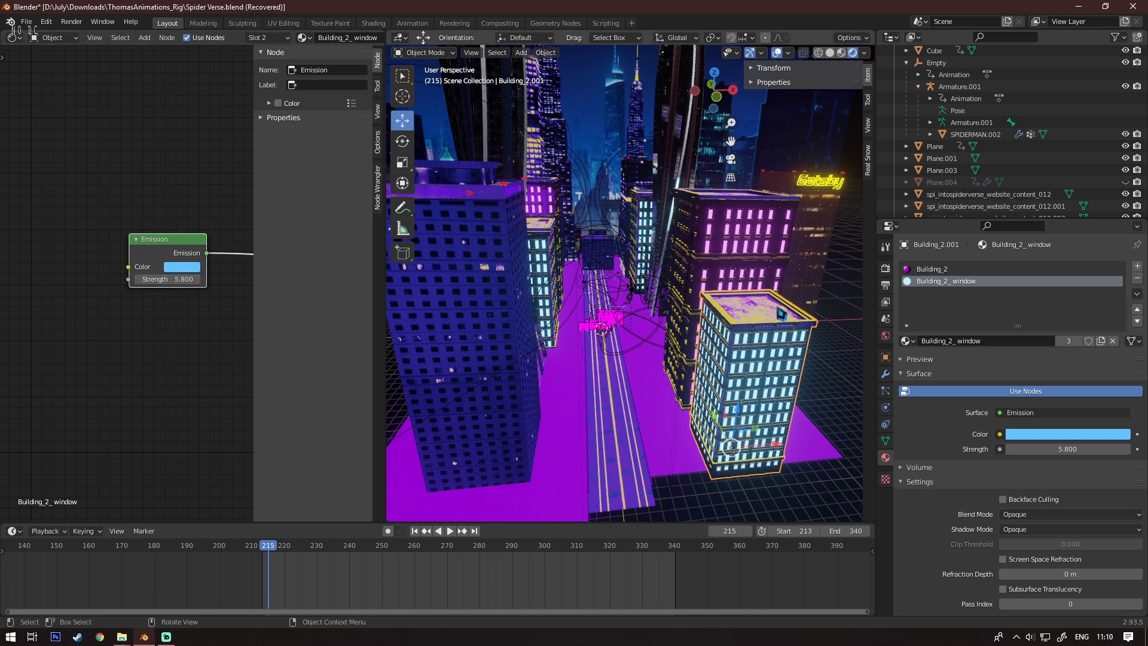
Bring up the building's Building_2 material in a wider Shader Editor and locate its Principled BSDF and Shader to RGB nodes
left_click(721, 354)
left_click(752, 339)
left_click_drag(386, 317, 548, 317)
scroll(281, 329, "down", 2)
middle_click_drag(277, 293, 43, 223)
scroll(246, 222, "up", 1)
middle_click_drag(293, 194, 158, 232)
scroll(241, 228, "down", 3)
middle_click_drag(286, 267, 141, 264)
scroll(222, 257, "up", 5)
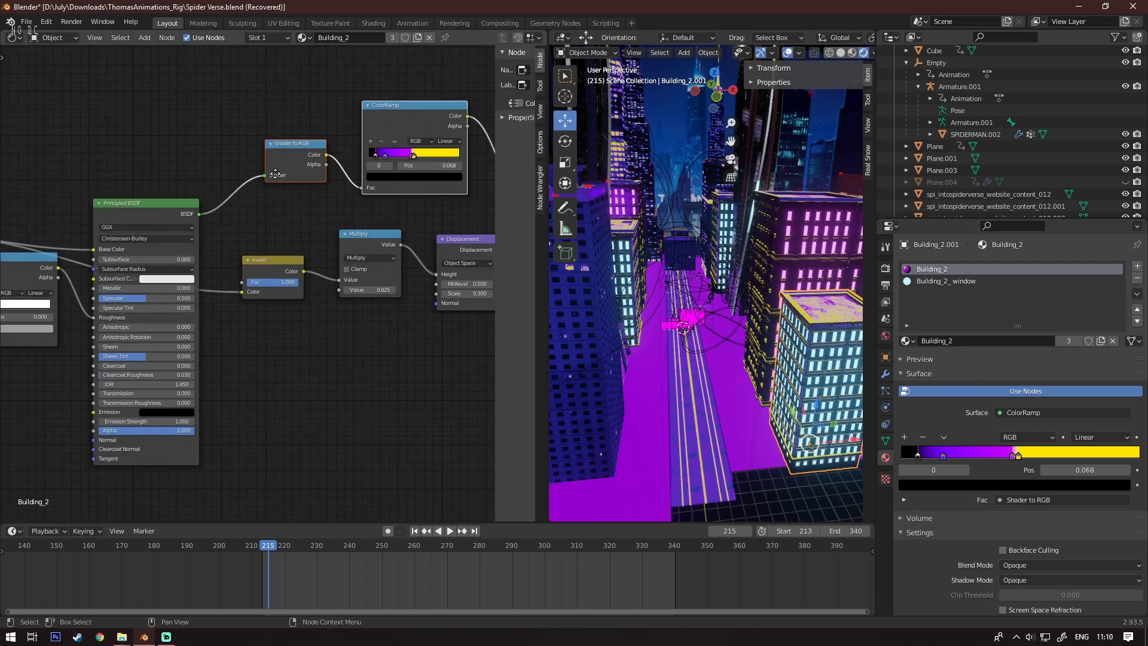
Examine how the building's Principled BSDF feeds Shader to RGB and the ColorRamp, beside the Invert, Multiply and Displacement nodes
middle_click_drag(273, 174, 168, 191)
scroll(195, 251, "up", 5)
middle_click_drag(372, 311, 408, 340)
middle_click_drag(300, 258, 221, 261)
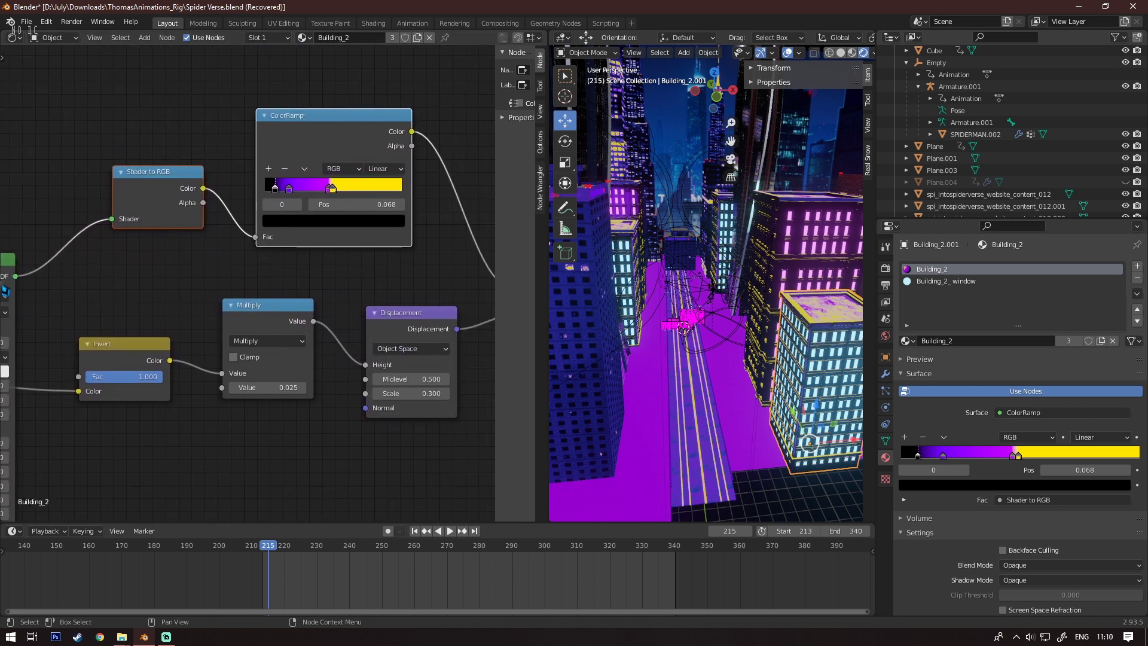
scroll(30, 289, "down", 2)
middle_click_drag(358, 277, 235, 276)
scroll(458, 287, "up", 7, "ctrl")
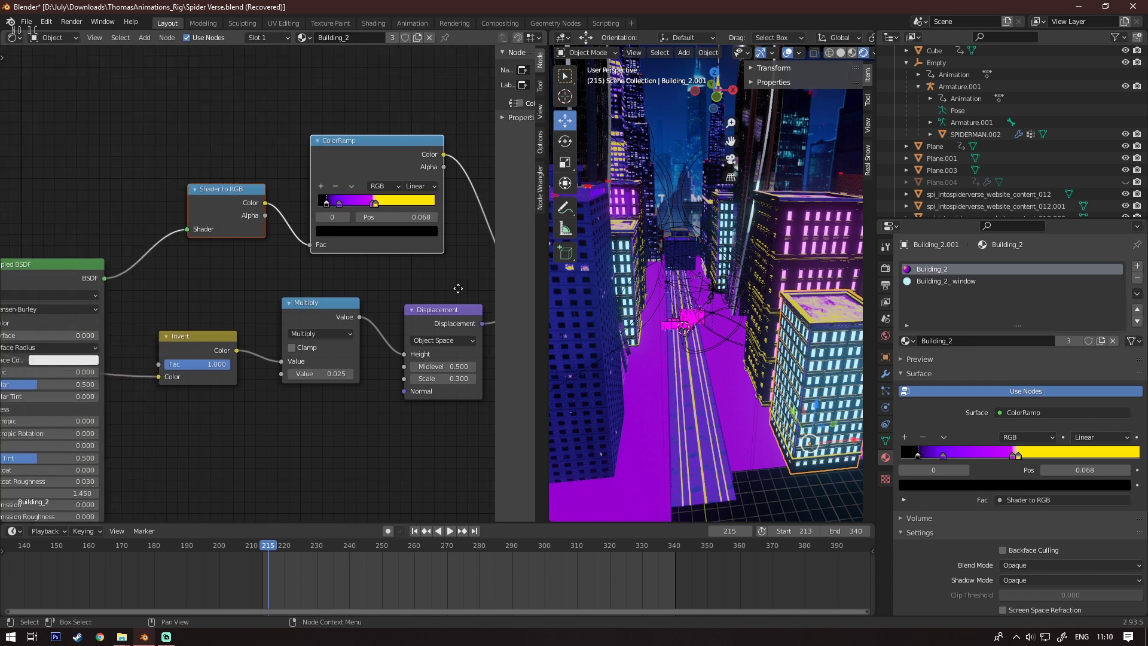
scroll(255, 229, "up", 2)
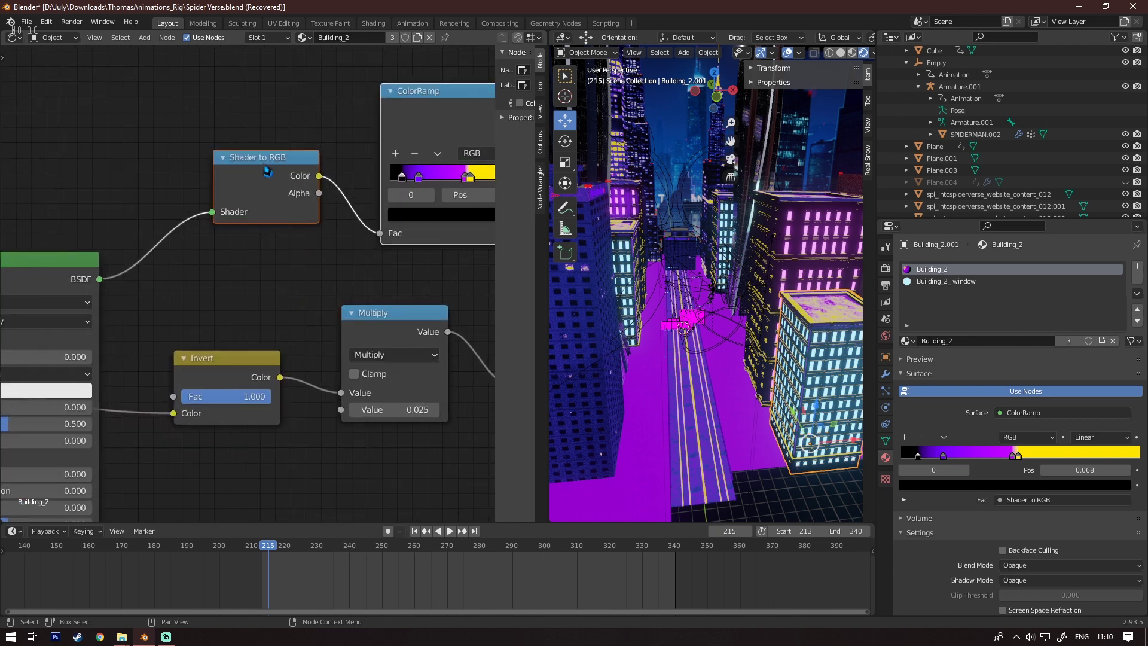
Inspect the ColorRamp's black, purple and yellow stops closely and compare them with the shading on the buildings
middle_click_drag(380, 202, 201, 255)
scroll(214, 237, "up", 4)
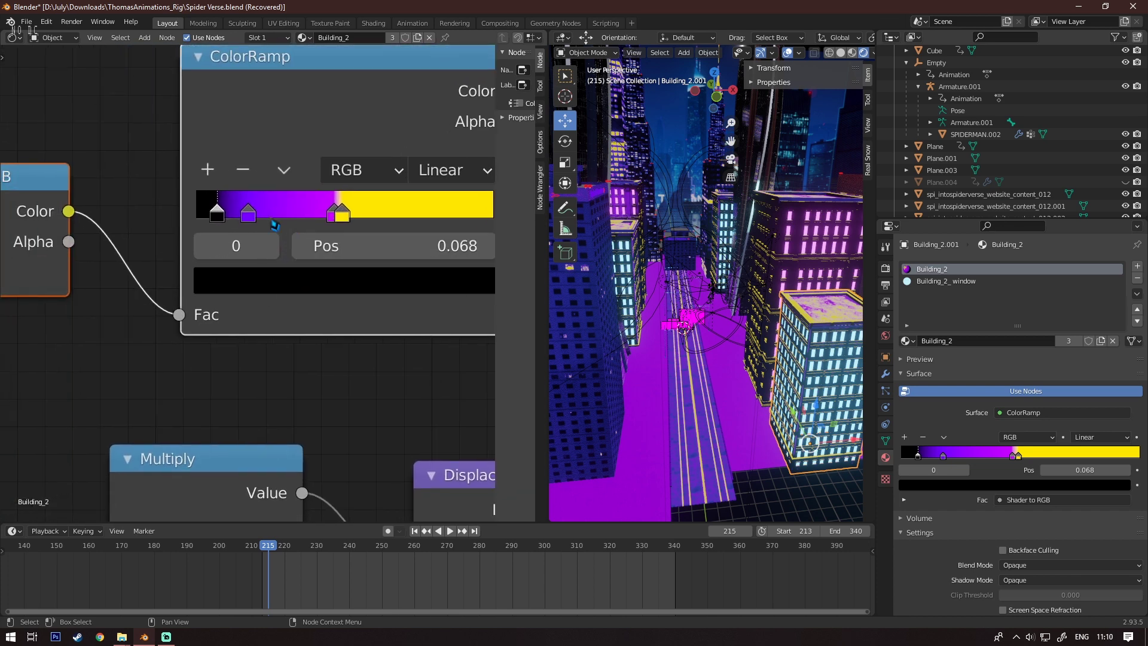
middle_click_drag(312, 239, 156, 304)
scroll(800, 328, "up", 3)
scroll(800, 328, "up", 6)
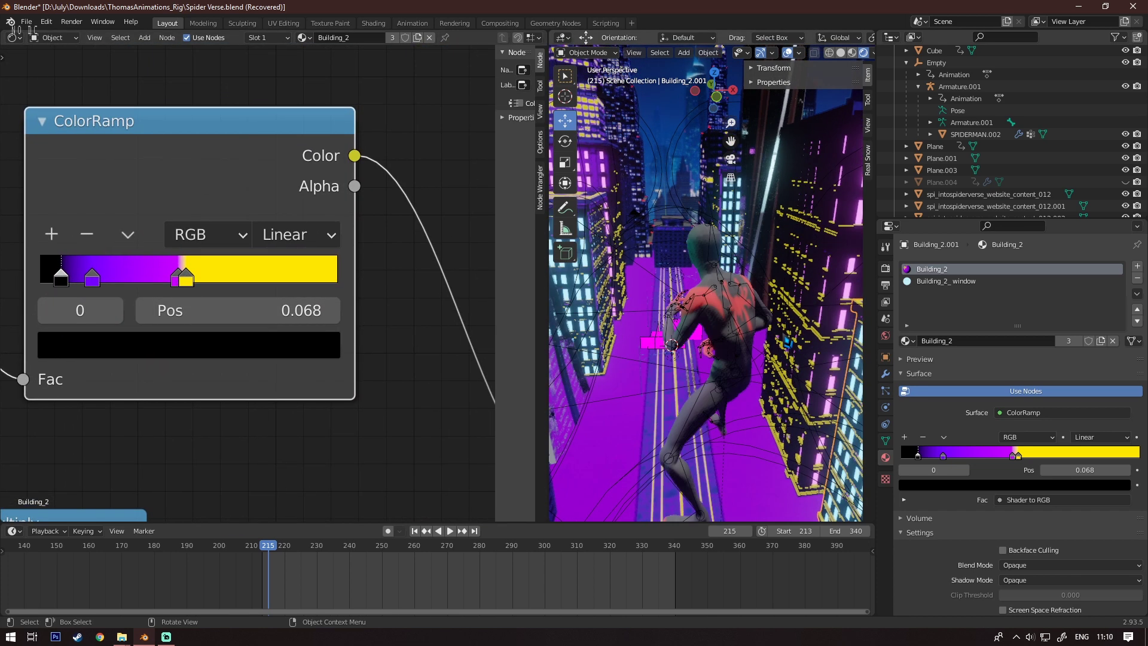
middle_click_drag(800, 328, 553, 222, "shift")
scroll(808, 263, "up", 2)
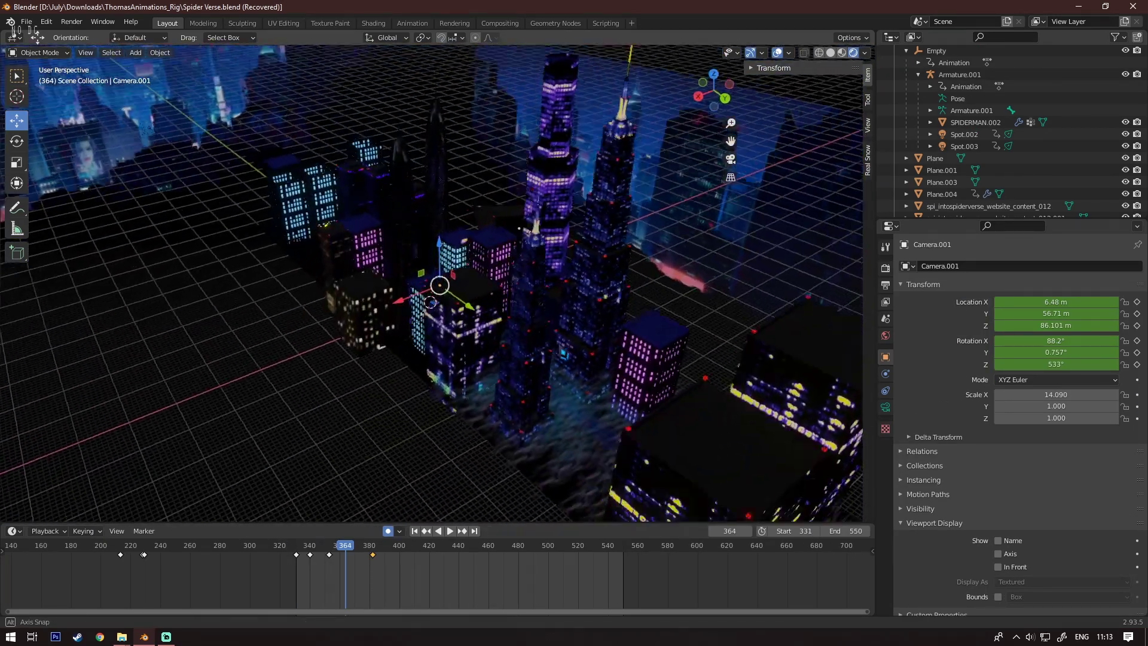
Survey the whole night city scene from outside, viewing the building blocks from several angles
middle_click_drag(418, 299, 550, 305)
scroll(546, 304, "down", 5)
middle_click_drag(432, 318, 435, 318)
middle_click_drag(564, 301, 571, 302)
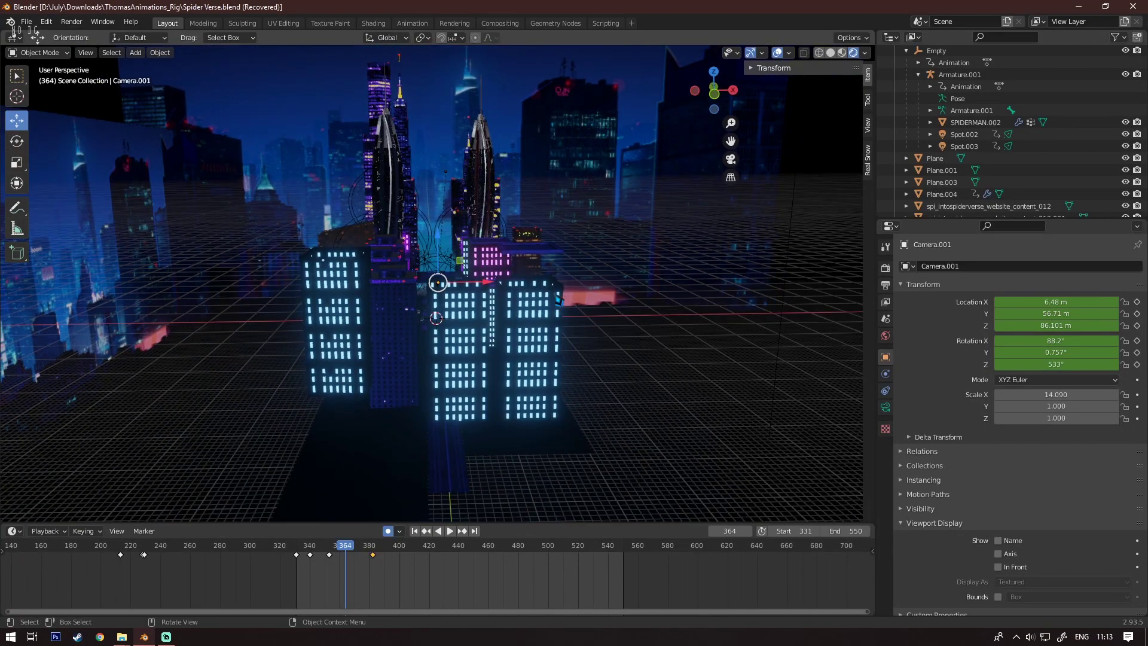
scroll(487, 314, "down", 5)
scroll(434, 318, "down", 5)
middle_click_drag(592, 357, 504, 365)
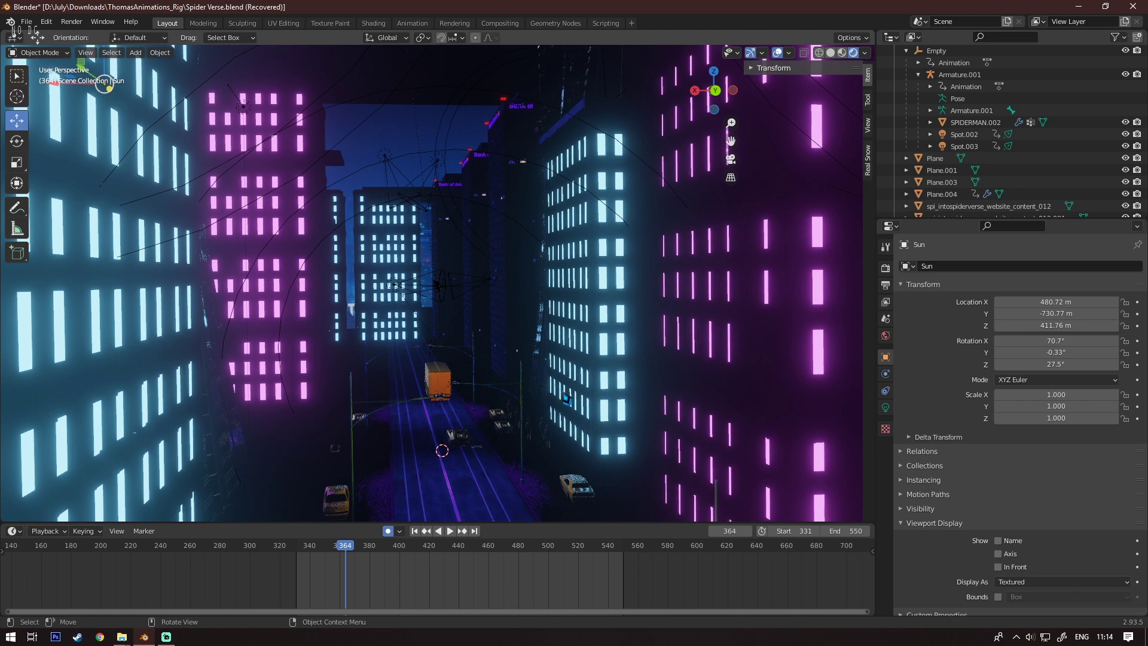
Look down the street between the buildings and select the road slab to inspect its lines and surroundings
scroll(564, 394, "down", 4)
middle_click_drag(563, 395, 529, 405)
scroll(430, 284, "up", 6)
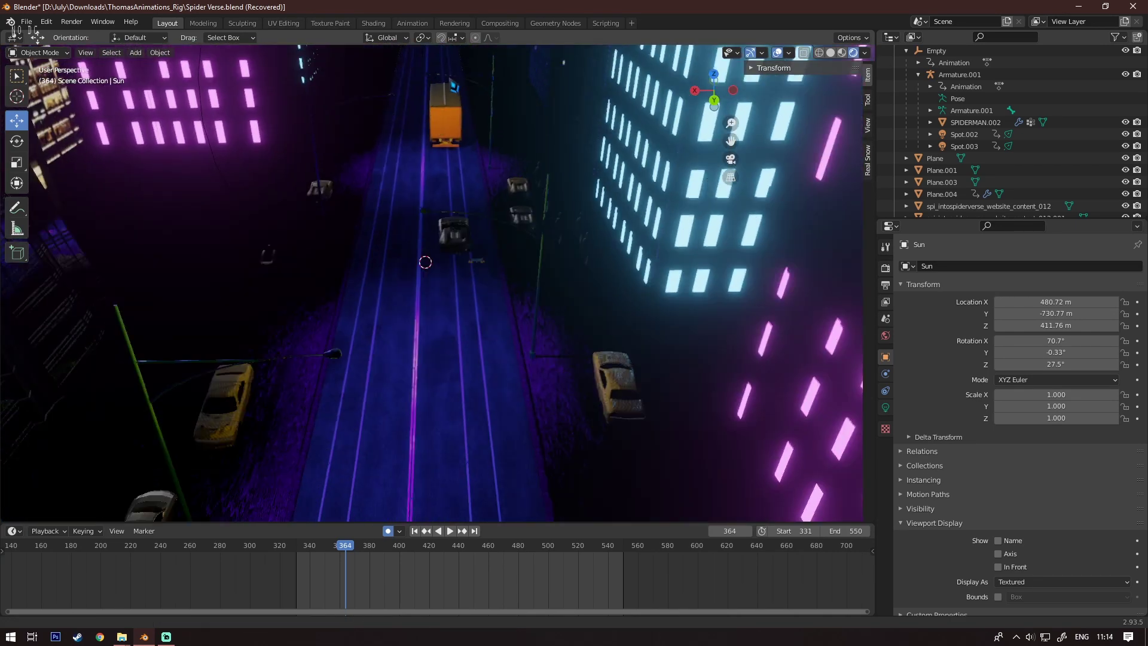
middle_click_drag(454, 86, 440, 407, "shift")
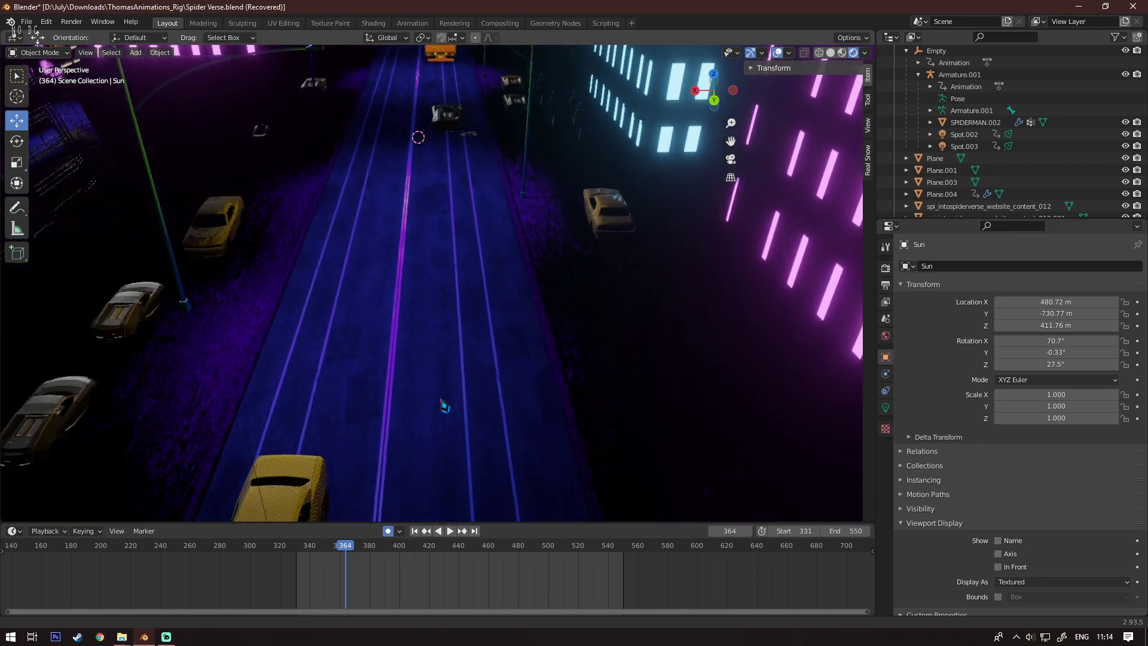
left_click(445, 367)
scroll(478, 429, "down", 5)
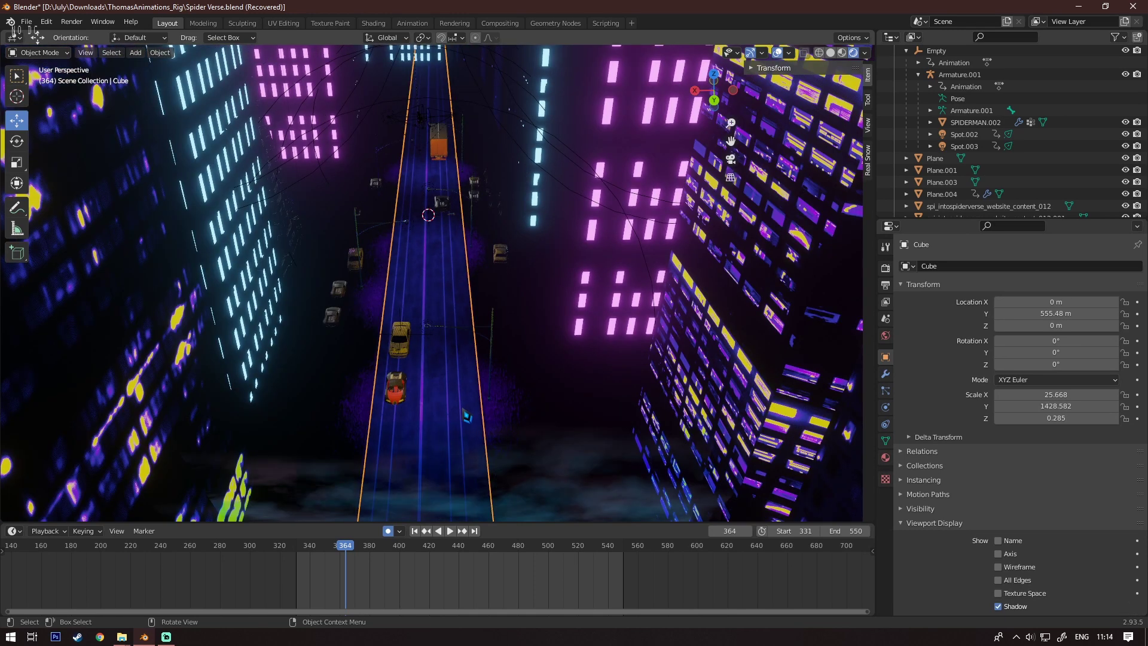
scroll(466, 416, "up", 5)
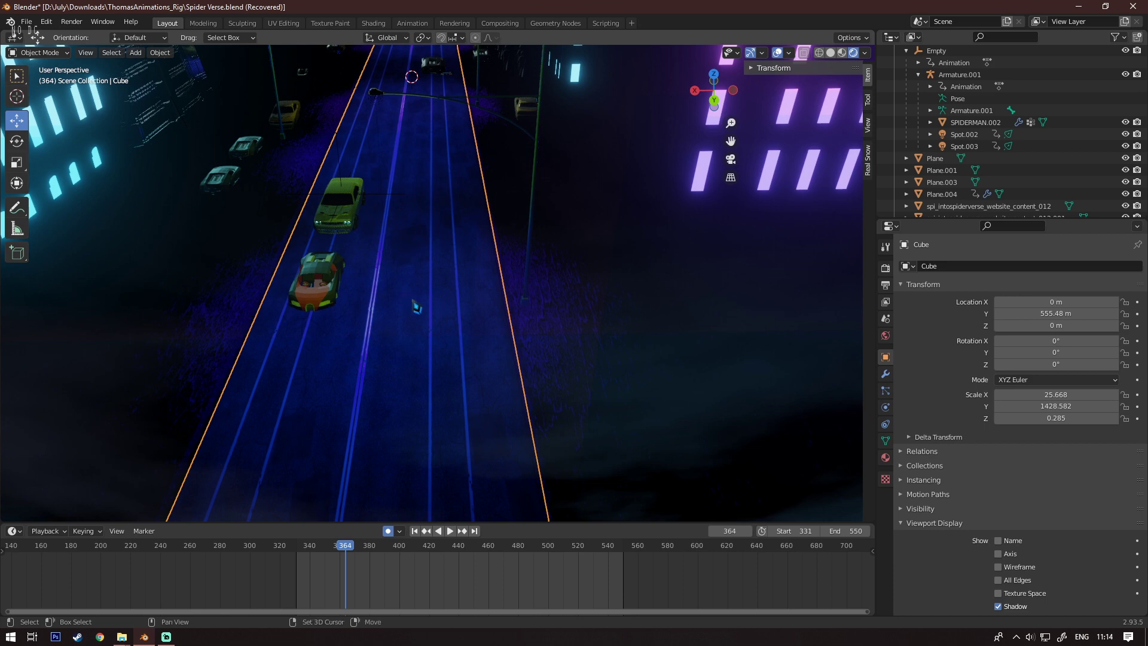
Select the yellow car on the road and view the low-poly cars from the side
scroll(443, 302, "up", 2)
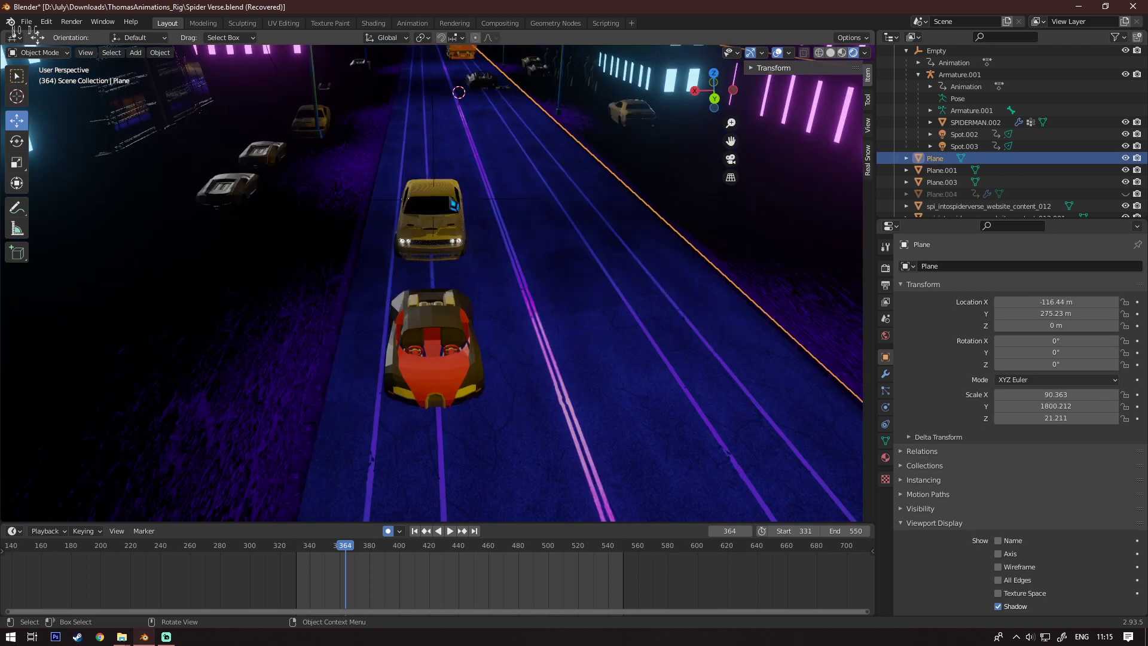
left_click(453, 204)
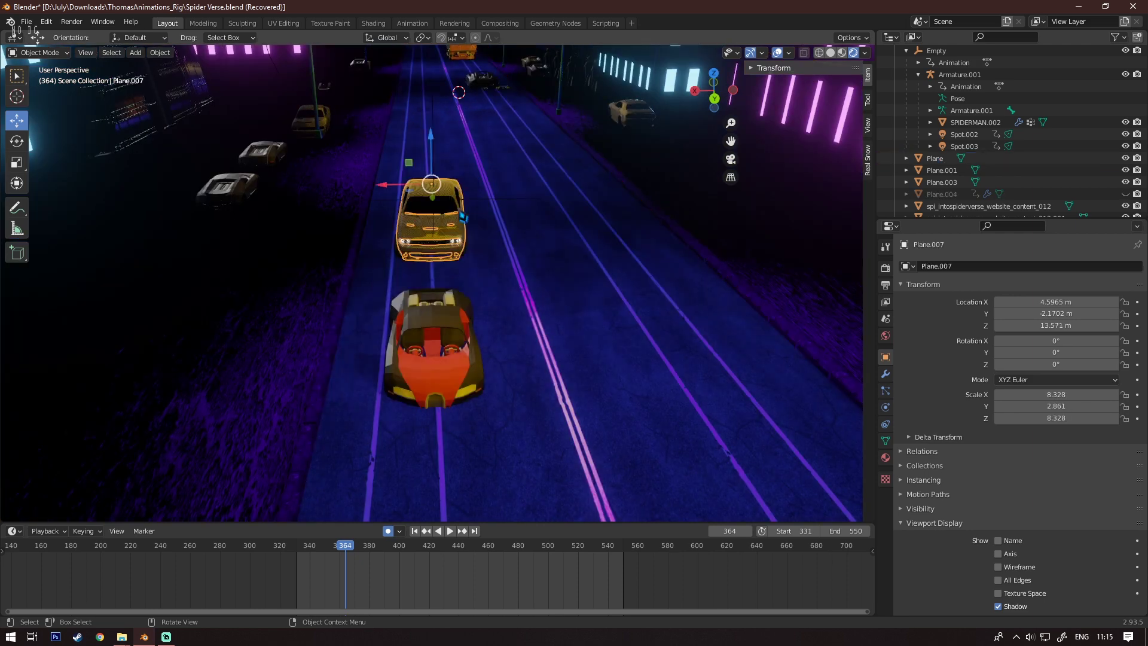
middle_click_drag(590, 326, 664, 312)
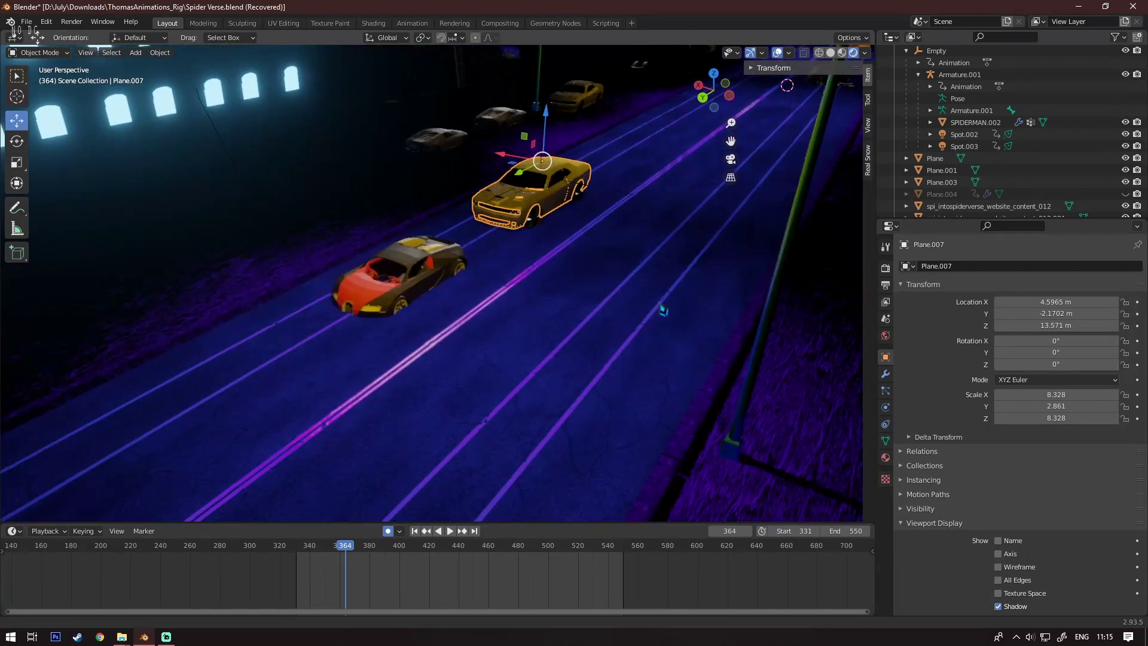
middle_click_drag(568, 320, 519, 325)
scroll(339, 205, "up", 3)
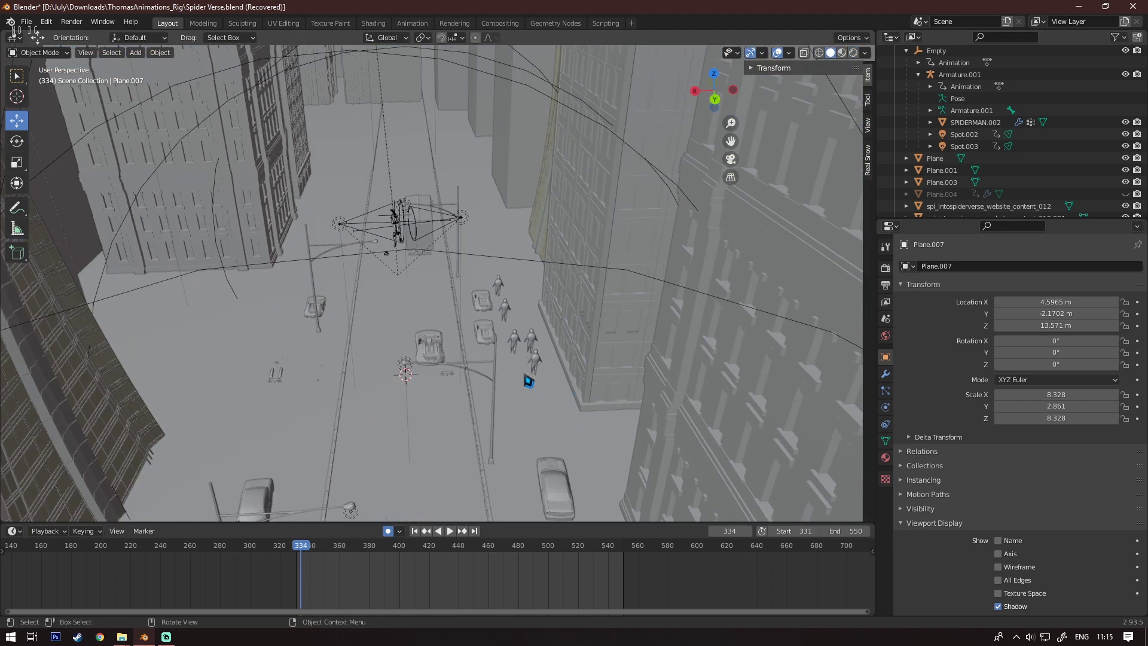
Select one of the pedestrian figures by the parked cars, frame it, and inspect the simple human shapes from several angles
scroll(527, 370, "up", 4)
left_click(611, 383)
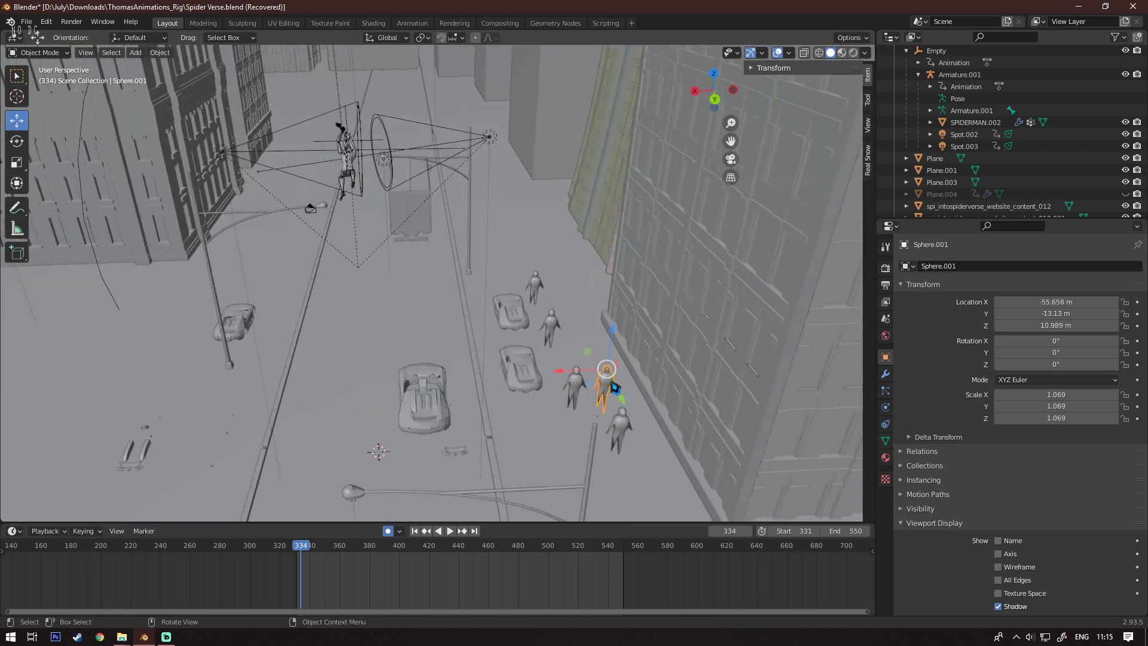
key("KP_Decimal")
scroll(526, 331, "down", 5)
middle_click_drag(526, 335, 675, 323)
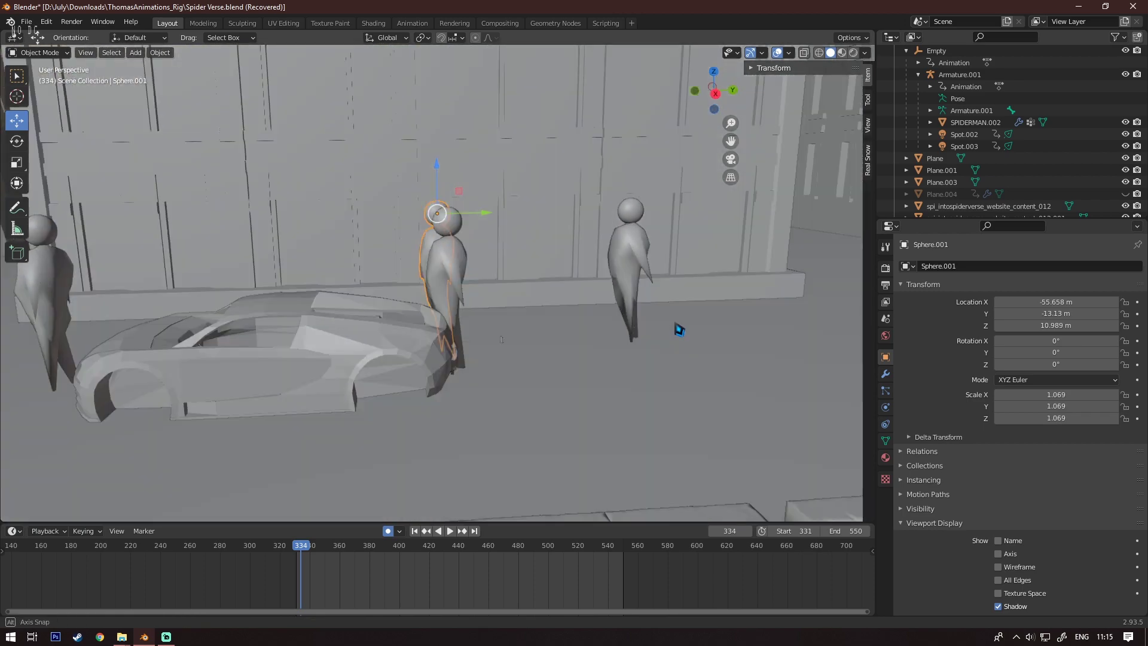
scroll(540, 263, "up", 3)
middle_click_drag(544, 269, 415, 307)
scroll(410, 309, "down", 5)
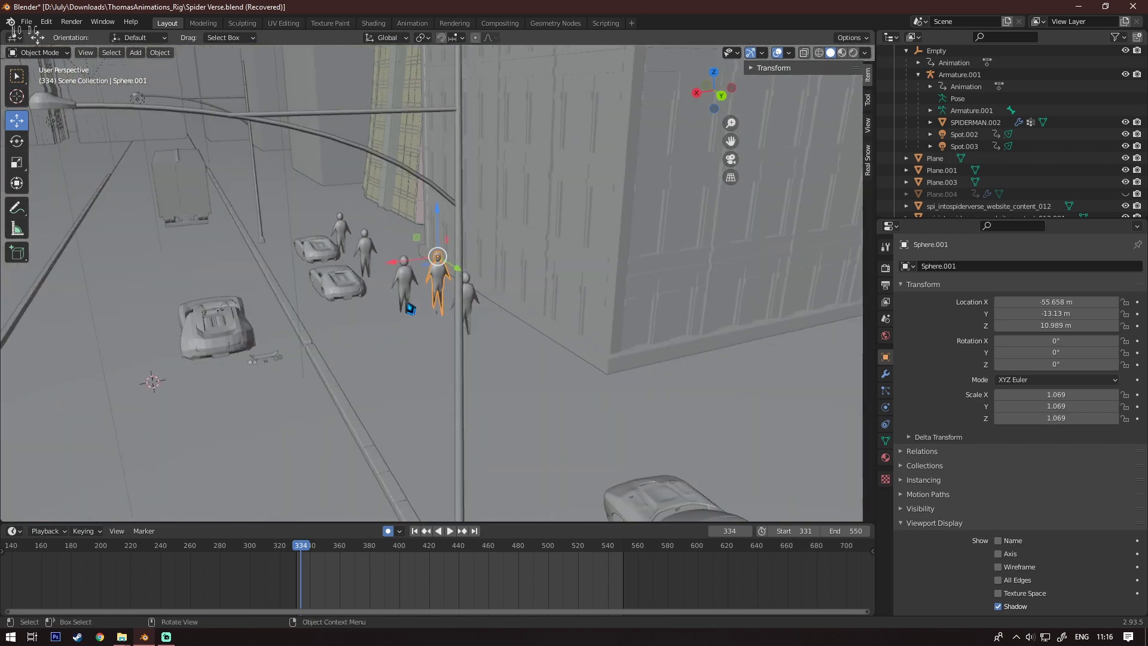
Select the two spotlights aimed at the Spider-Man character, Spot.002 and Spot.003, and briefly play the animation
middle_click_drag(775, 128, 740, 114)
middle_click_drag(206, 119, 446, 359, "shift")
left_click(459, 292)
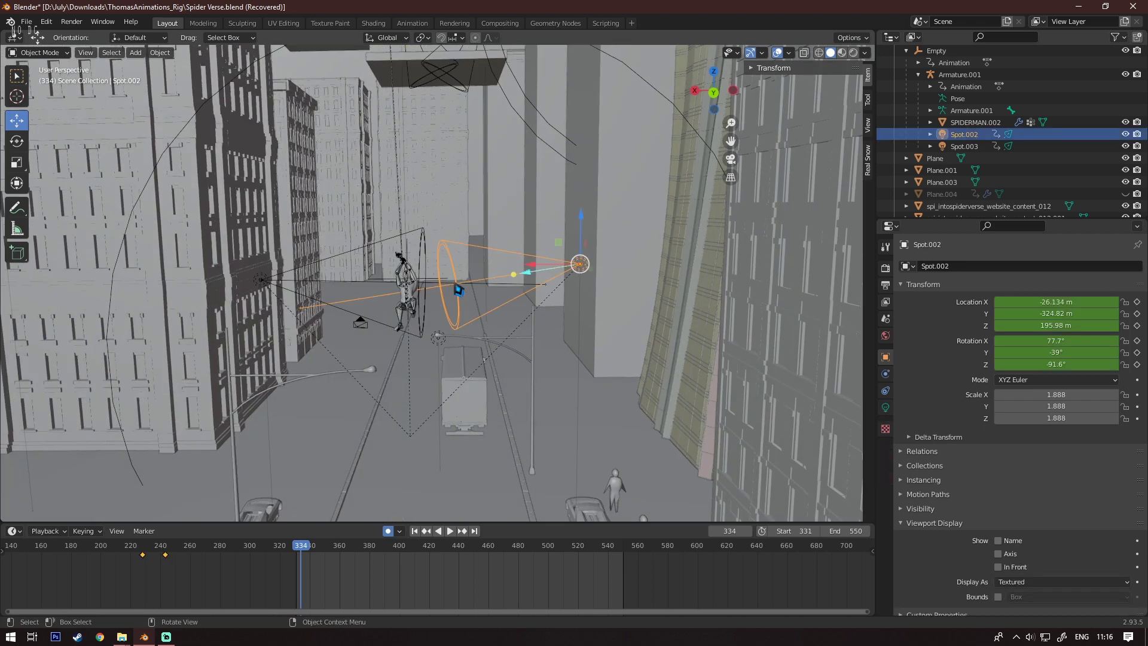
left_click(427, 262)
key("space")
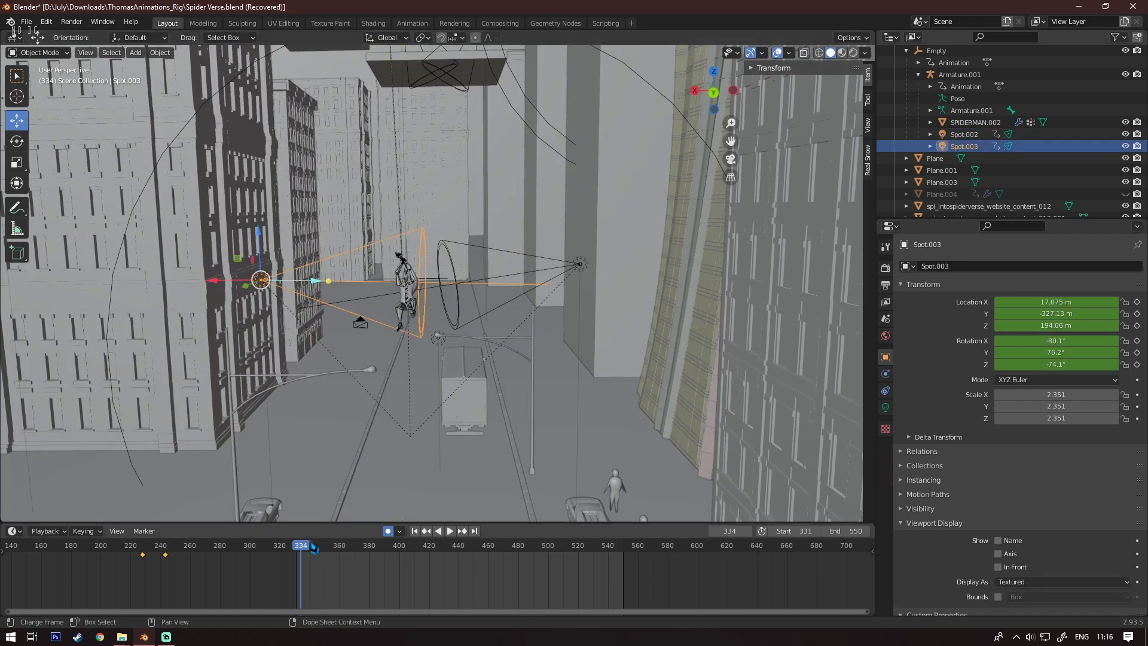
key("Escape")
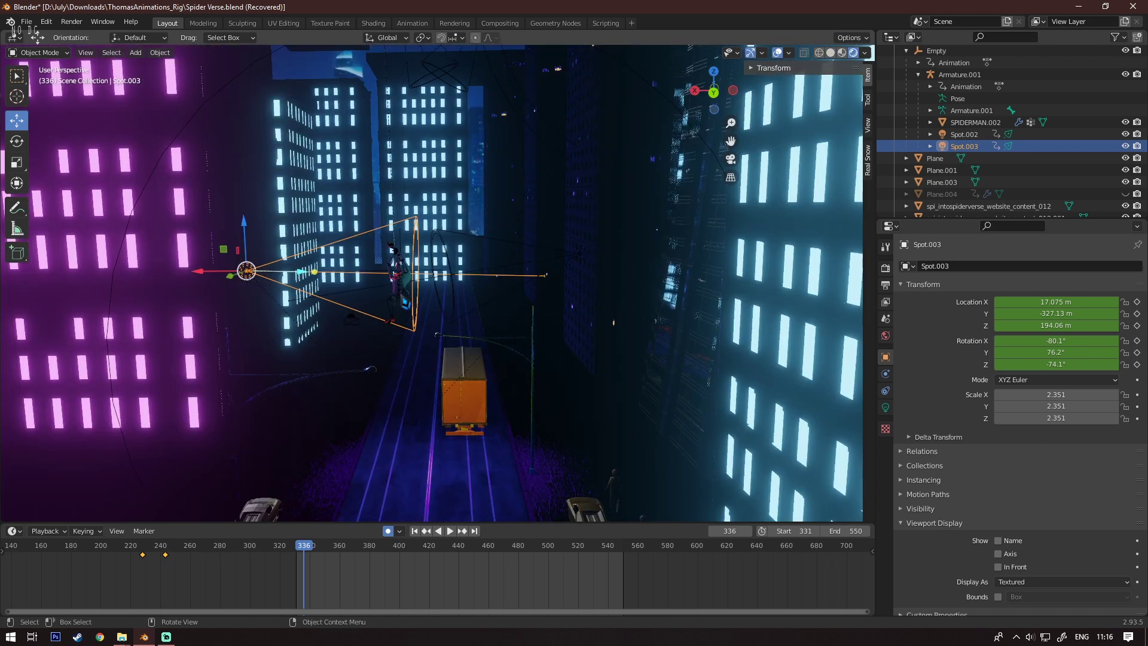
Try to parent the spotlights Spot.002 and Spot.003 to SPIDERMAN.002 with Object (Keep Transform), then clear the selection from the character
scroll(405, 302, "up", 5)
scroll(453, 311, "down", 3)
middle_click_drag(431, 338, 541, 352, "shift")
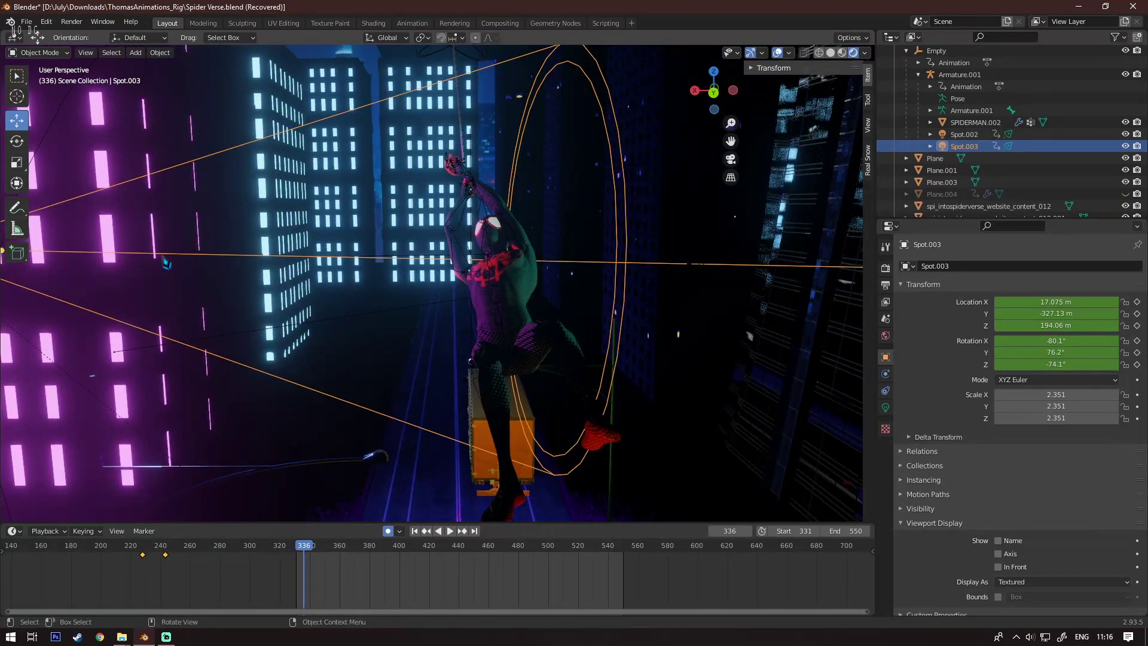
middle_click_drag(577, 249, 604, 234)
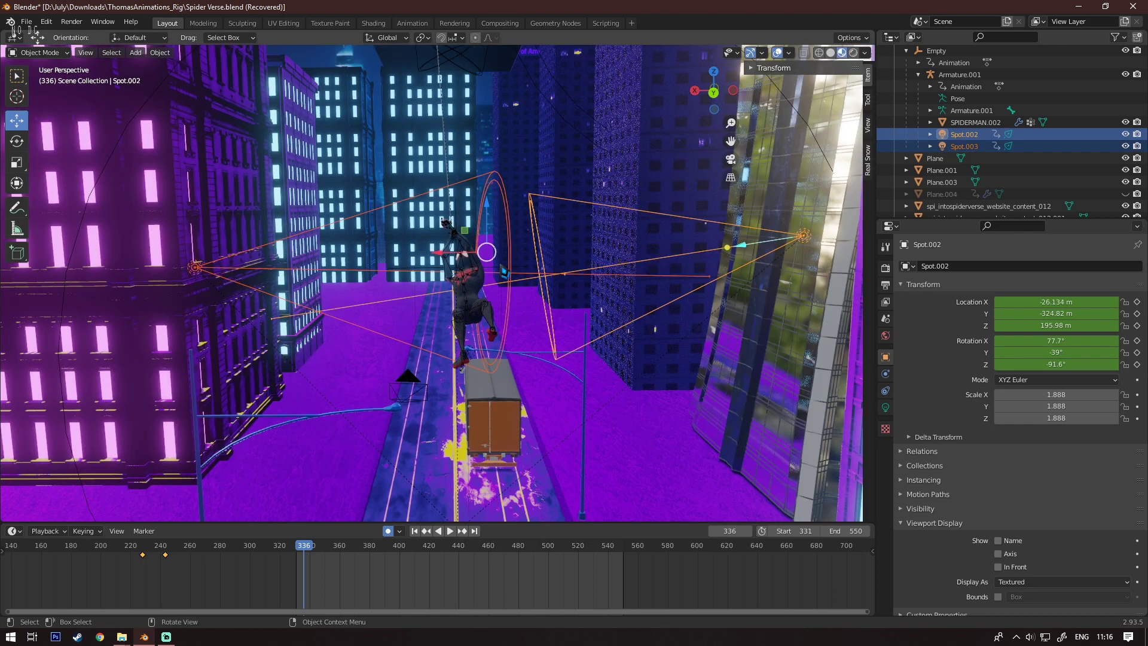
scroll(472, 288, "up", 2)
left_click(491, 285, "shift")
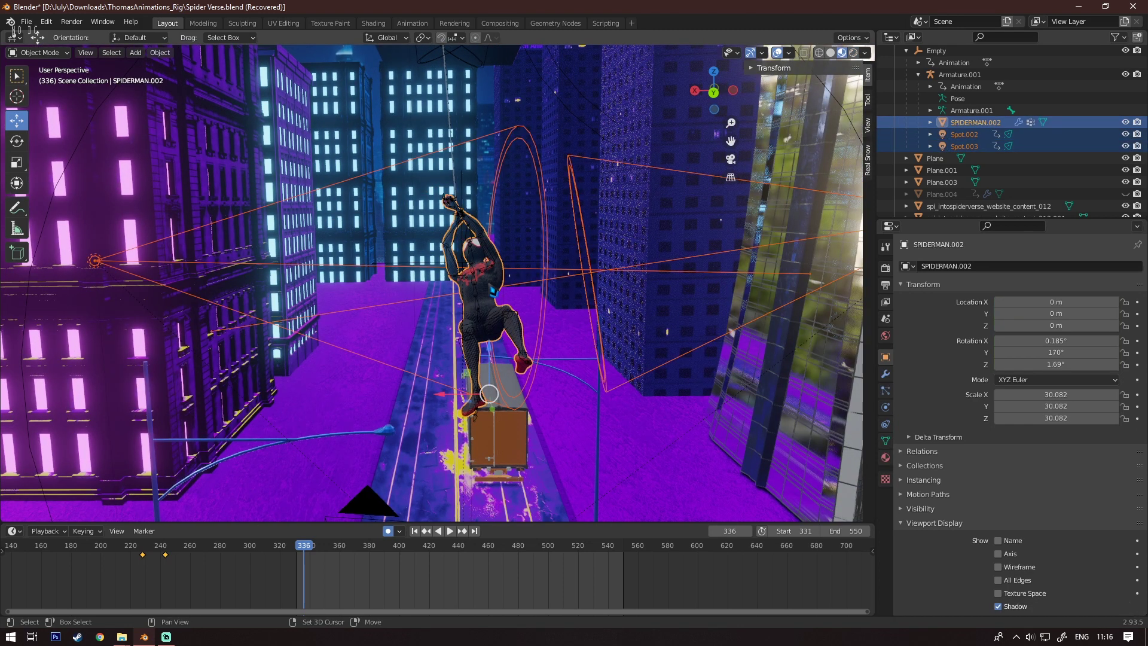
key("ctrl")
key("ctrl+p")
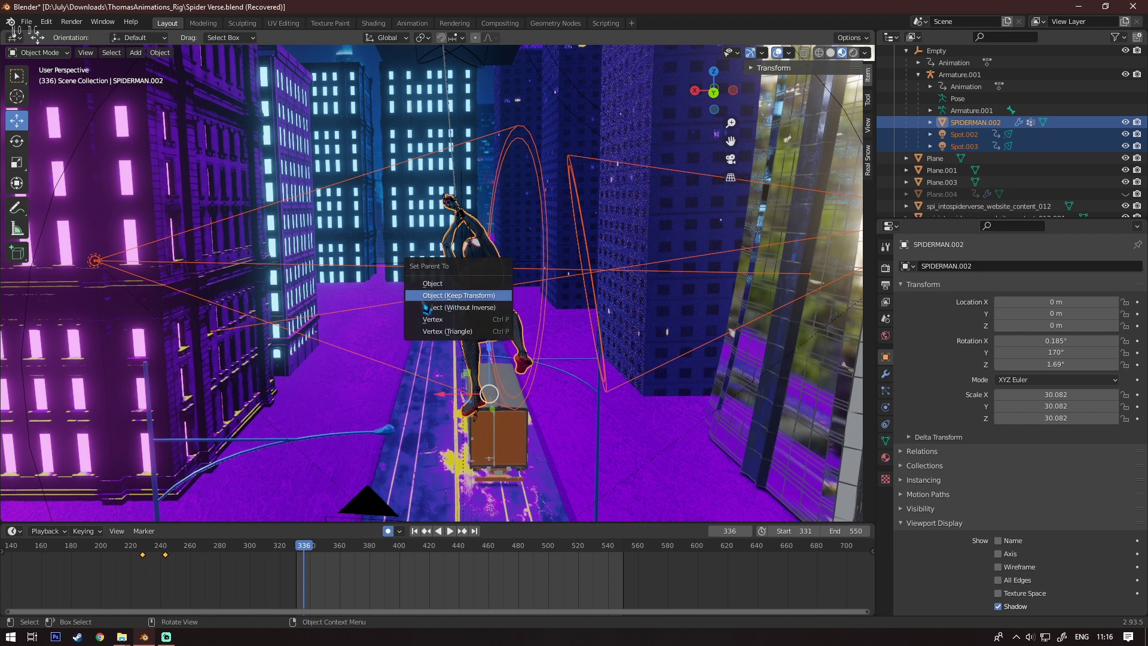
left_click(465, 297)
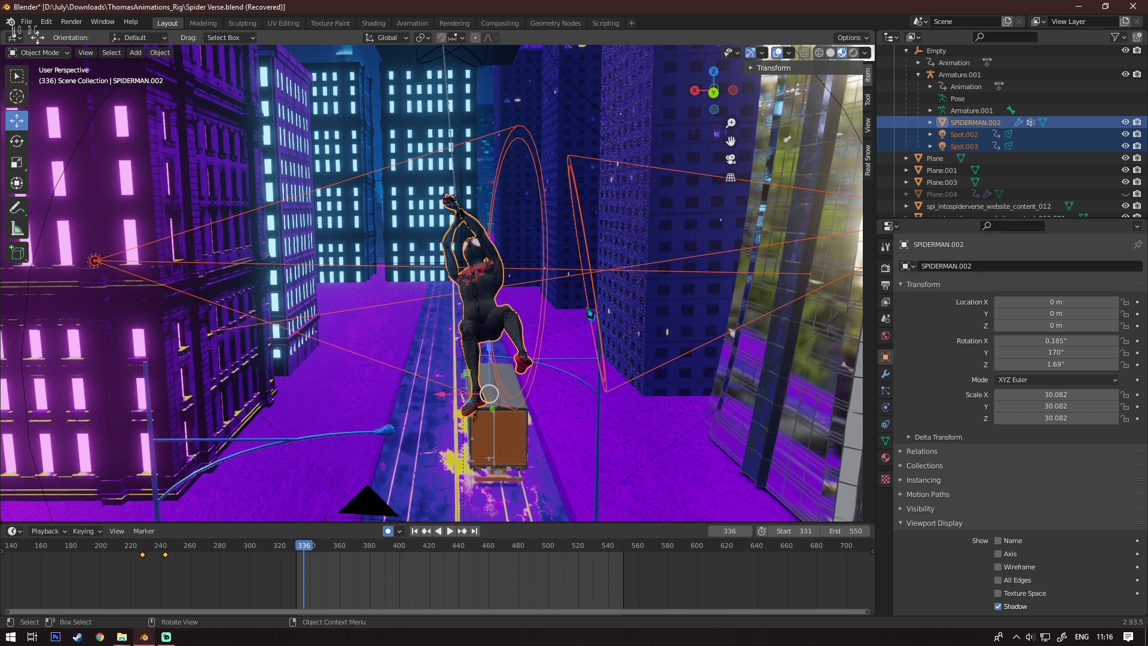
left_click(674, 421)
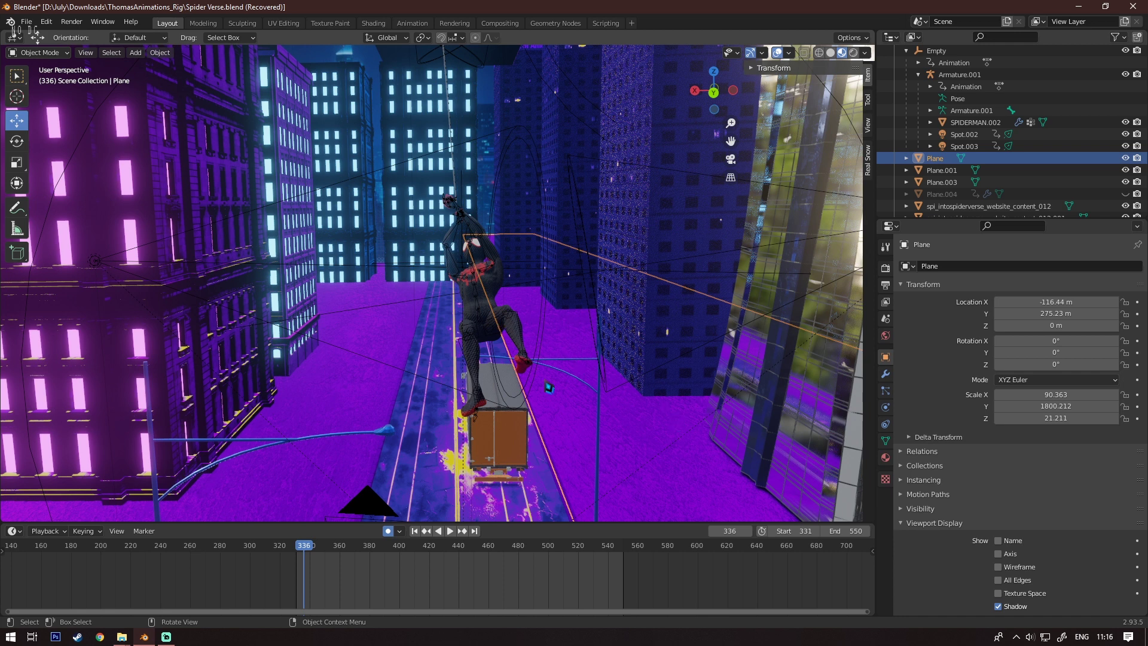
In the rendered view, select the cloud plane Plane.003 and show its Material.024 nodes in a Shader Editor beside the viewport
left_click(831, 53)
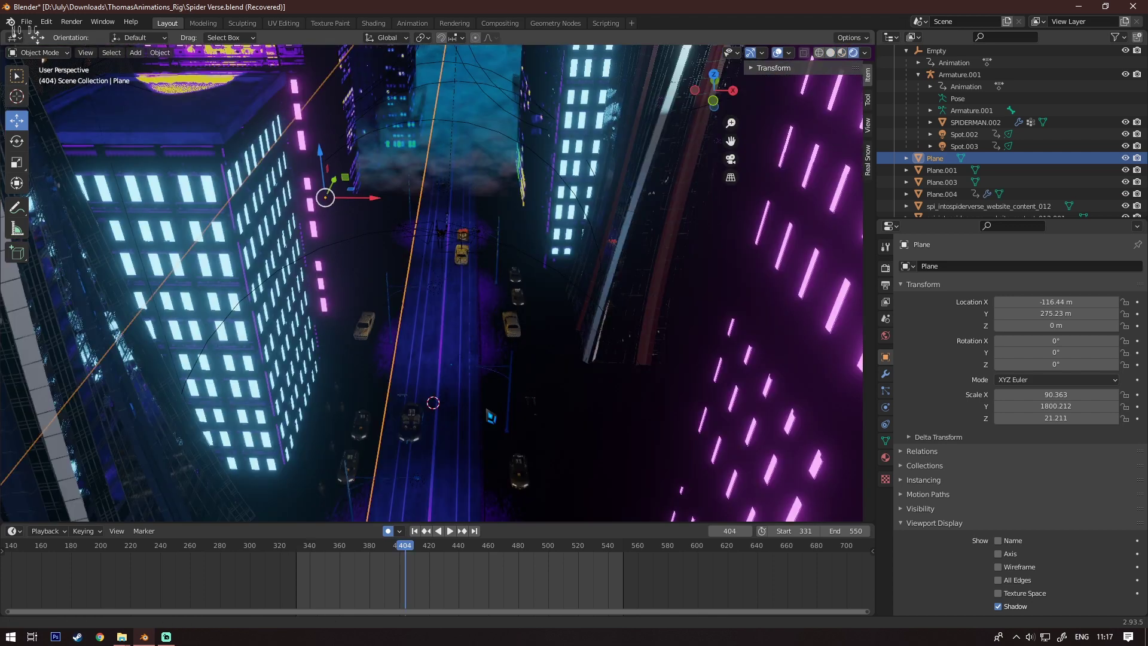
middle_click_drag(804, 158, 462, 293)
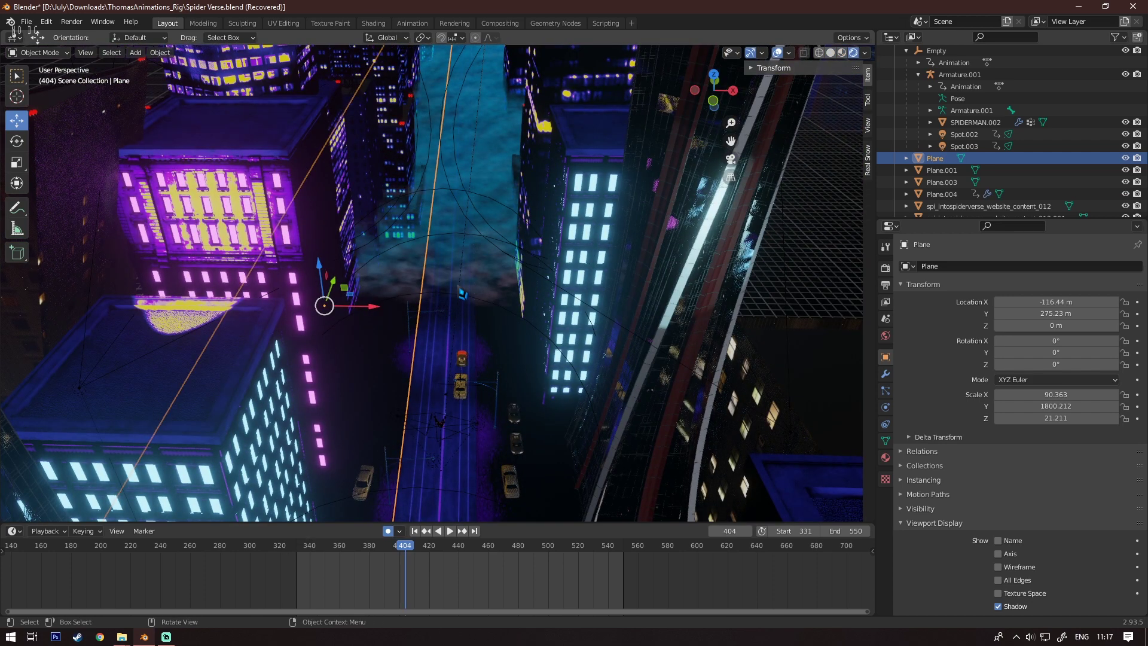
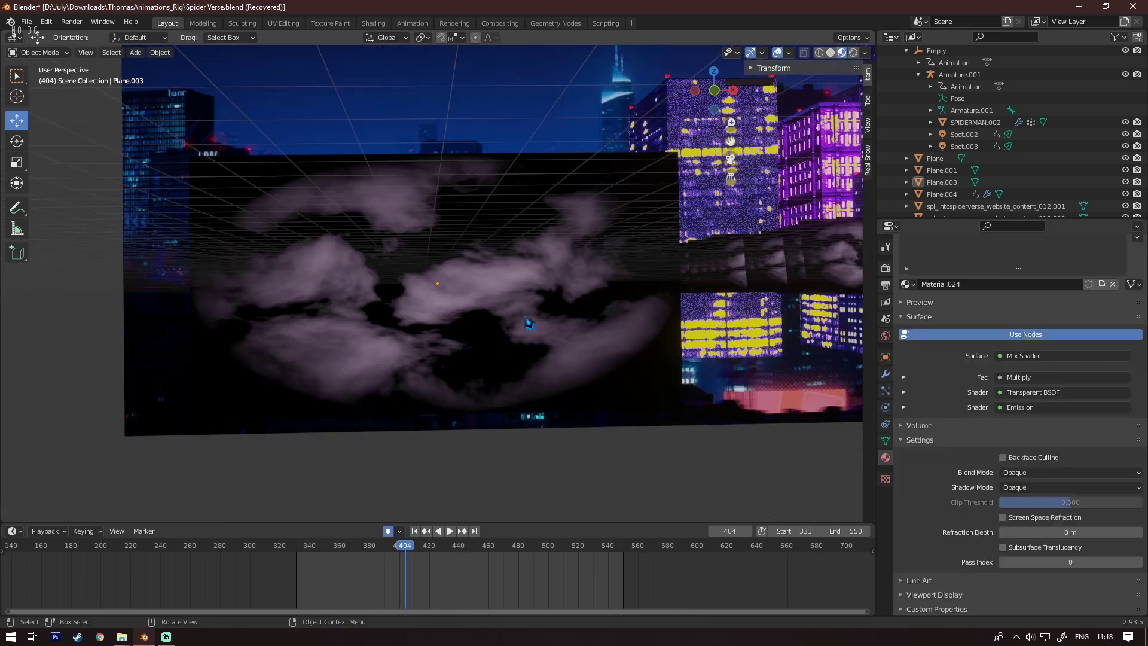
left_click(529, 321)
middle_click_drag(529, 321, 494, 415)
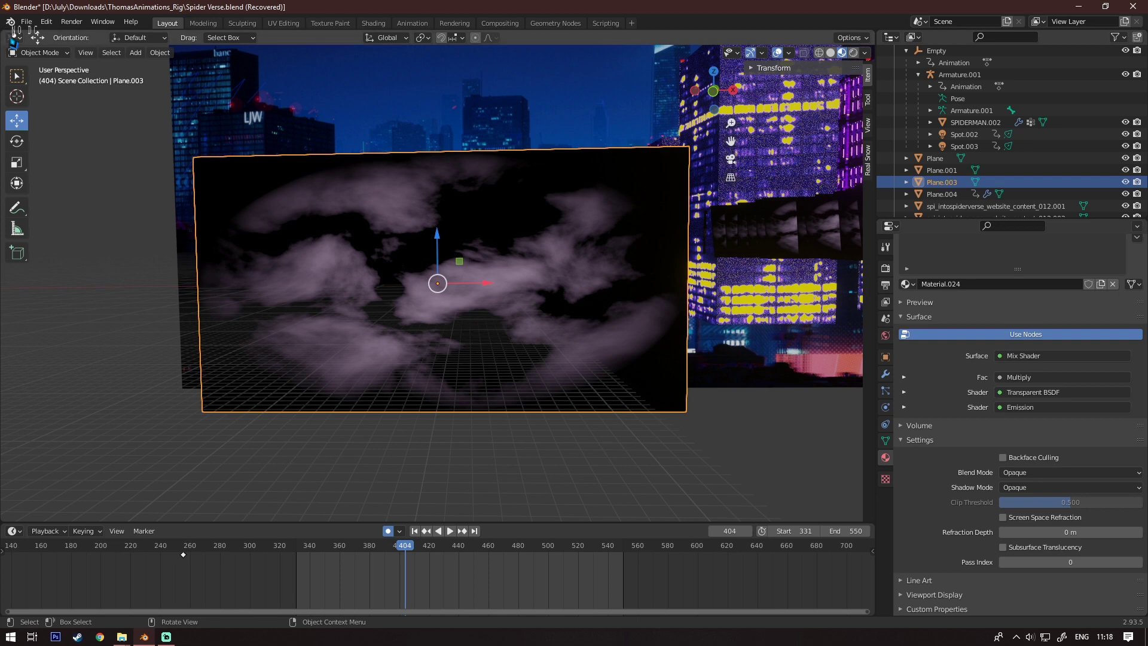
left_click_drag(12, 31, 339, 55)
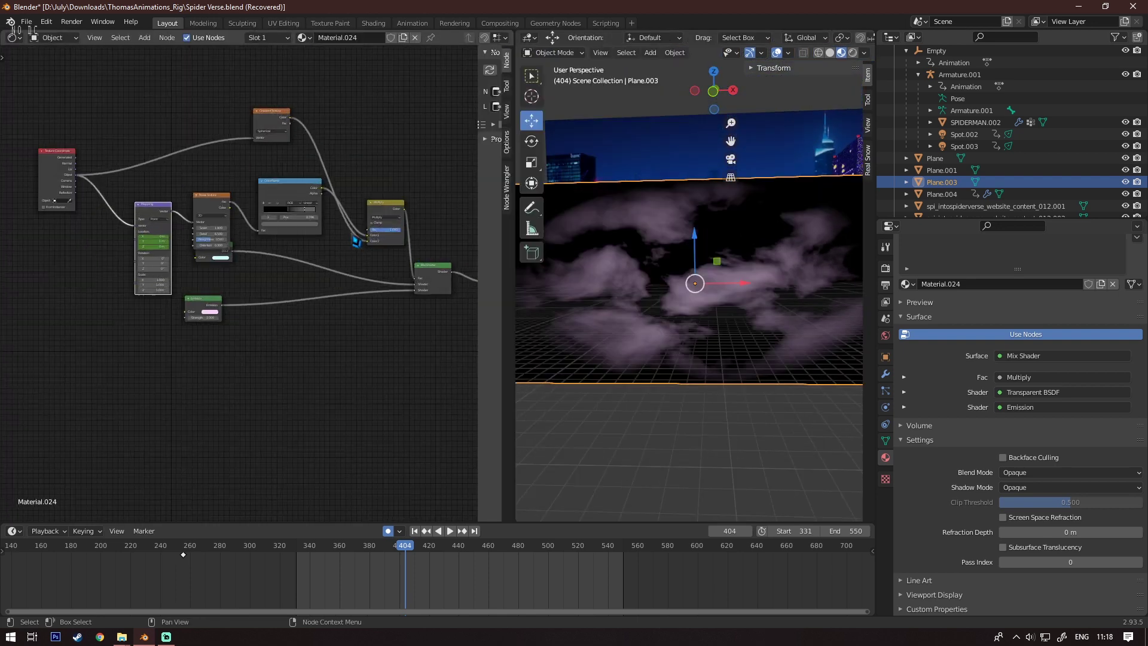
Examine how the cloud material's Multiply and Mix Shader nodes feed the Material Output
scroll(350, 185, "up", 4)
middle_click_drag(336, 222, 131, 271)
scroll(273, 277, "up", 2)
middle_click_drag(399, 360, 326, 349)
scroll(329, 347, "down", 4)
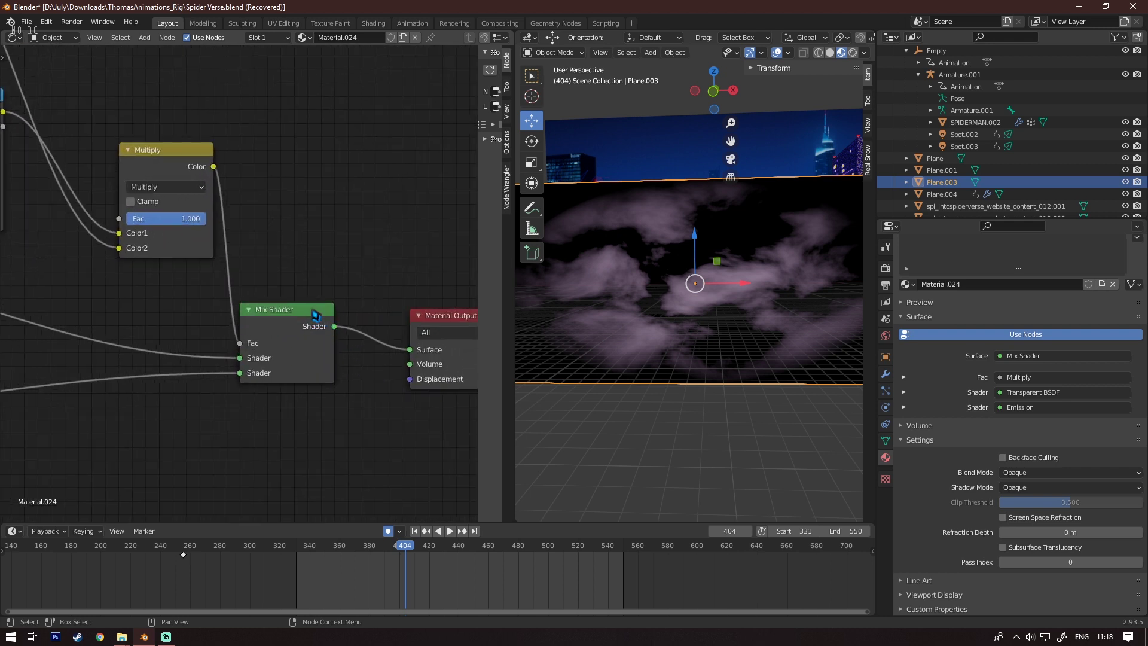
scroll(308, 295, "up", 4)
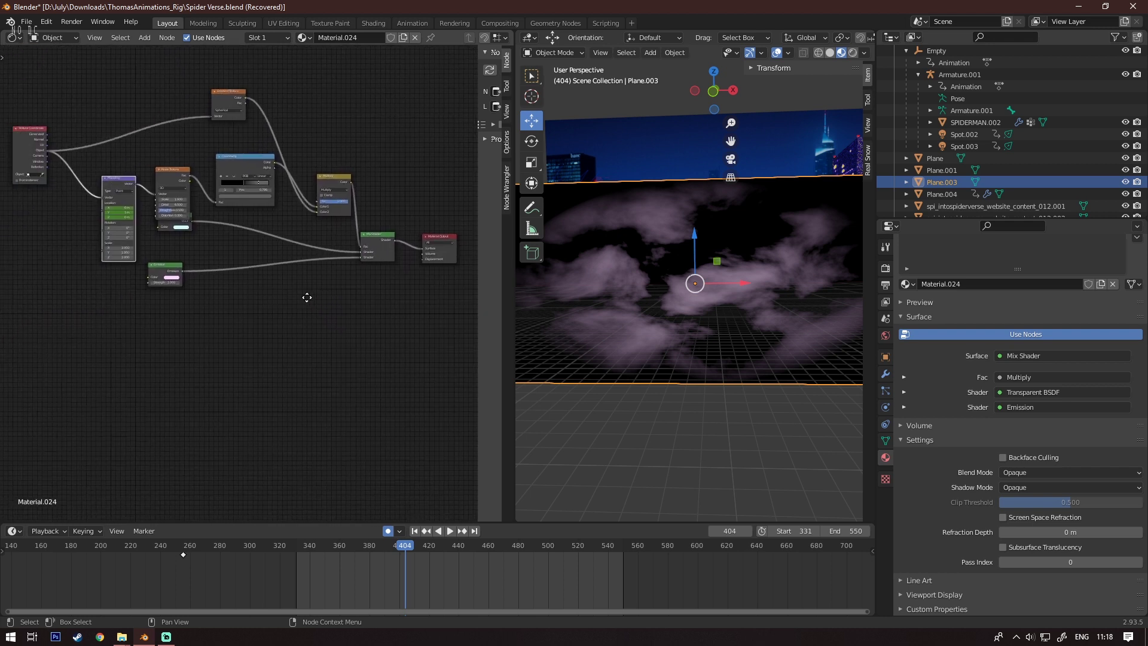
scroll(268, 273, "up", 4)
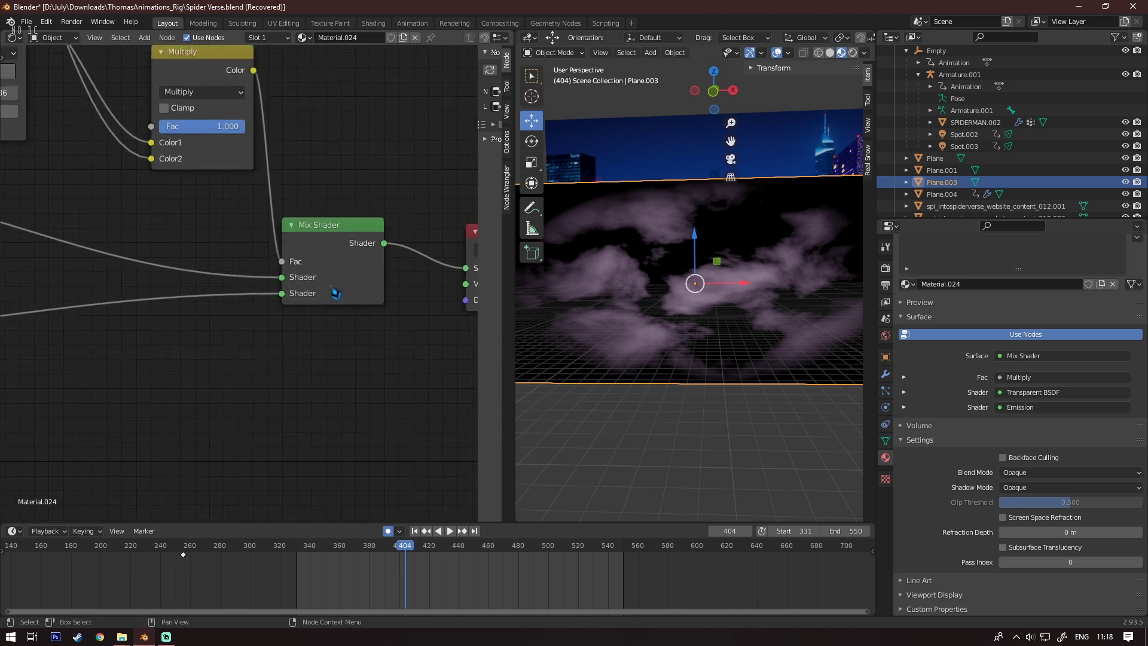
middle_click_drag(472, 260, 361, 268)
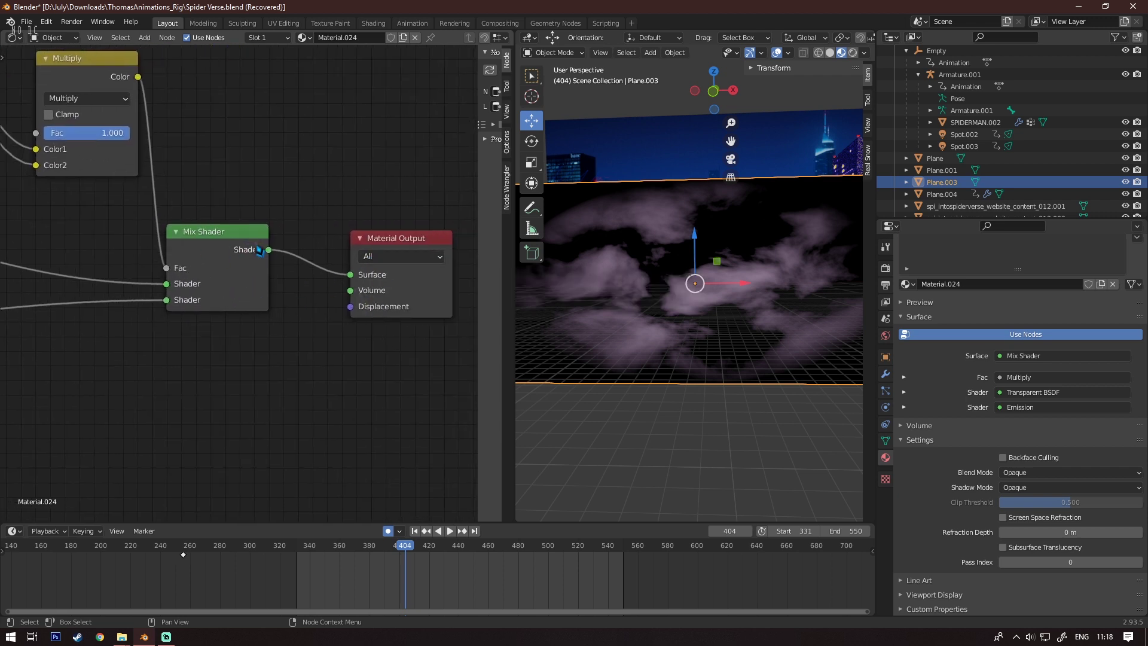
middle_click_drag(165, 286, 265, 294)
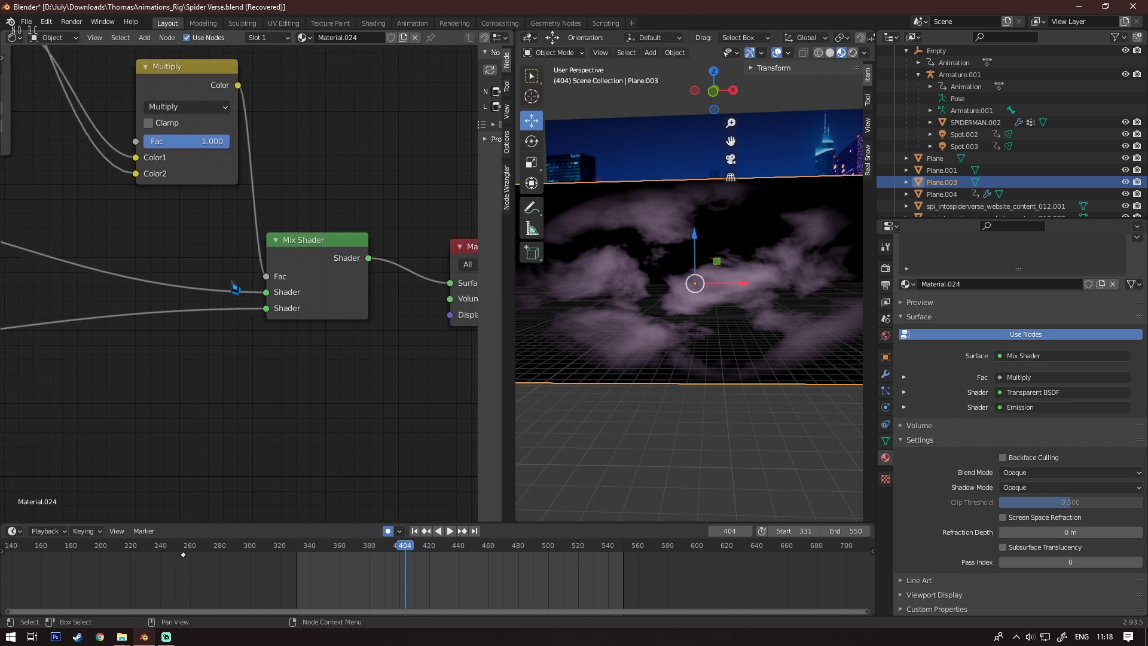
Move the Transparent BSDF node clear of the Noise Texture node so that it sits just below it
scroll(247, 291, "left", 5, "ctrl")
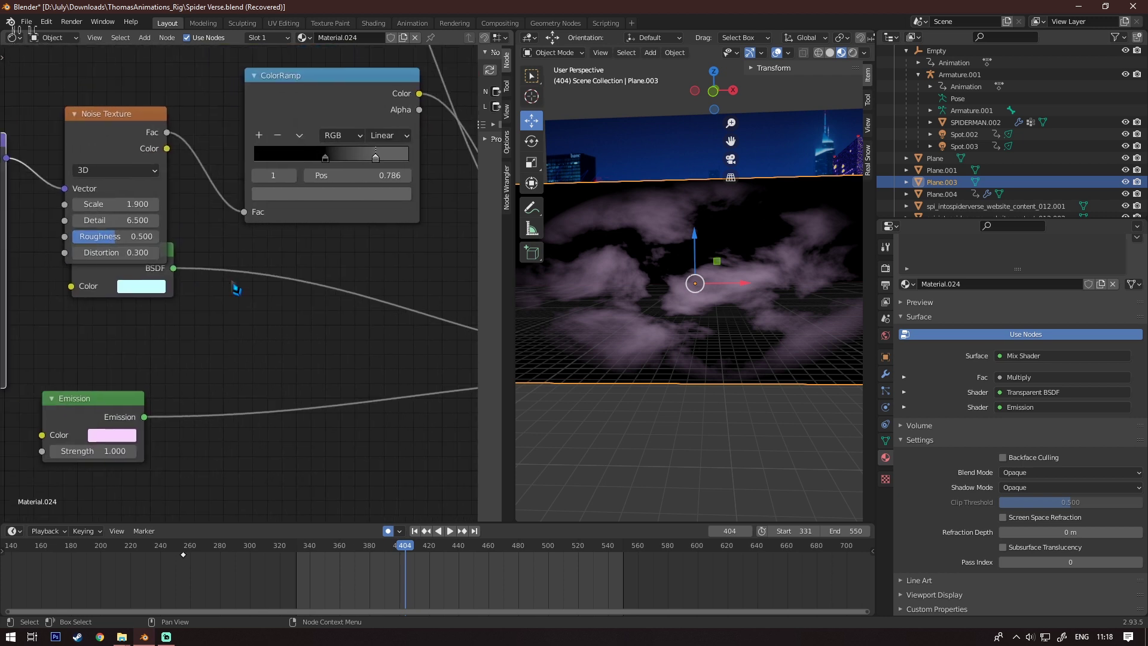
left_click_drag(117, 275, 119, 318)
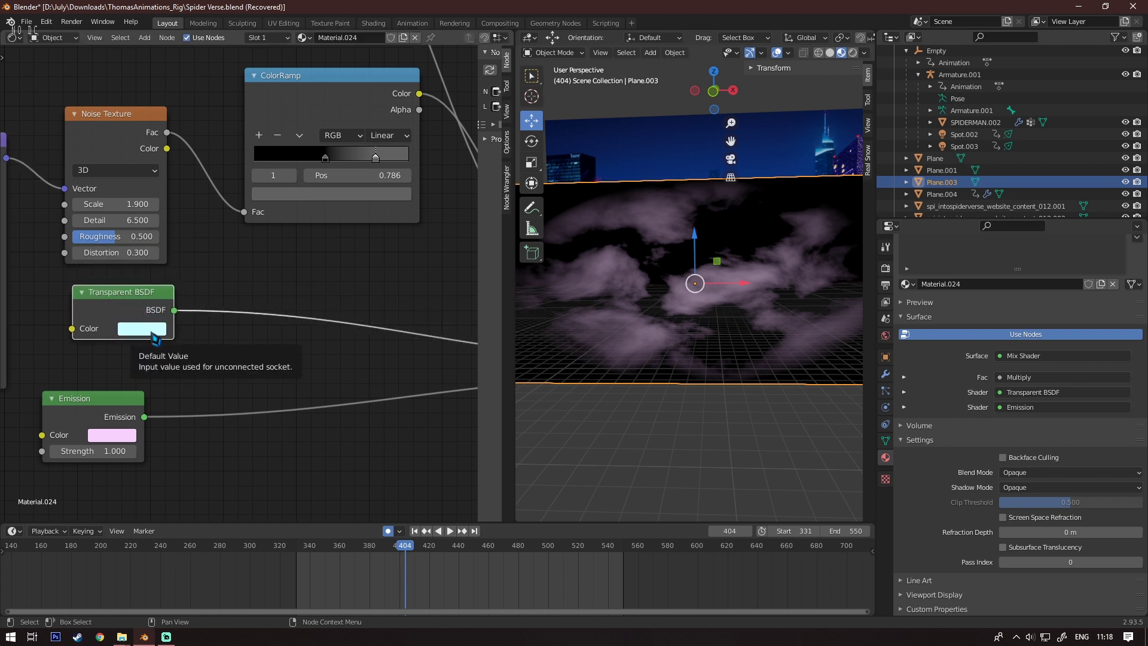
scroll(264, 346, "right", 6, "ctrl")
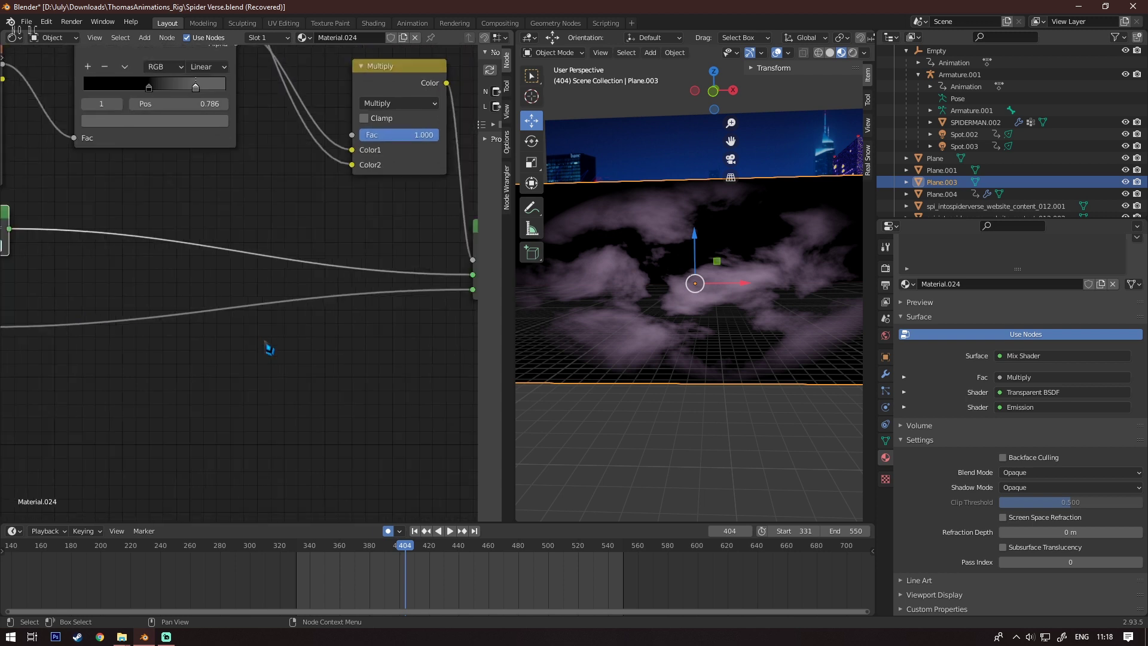
Change the cloud material's Emission color to a light purple
scroll(253, 341, "up", 4)
middle_click_drag(247, 331, 378, 284)
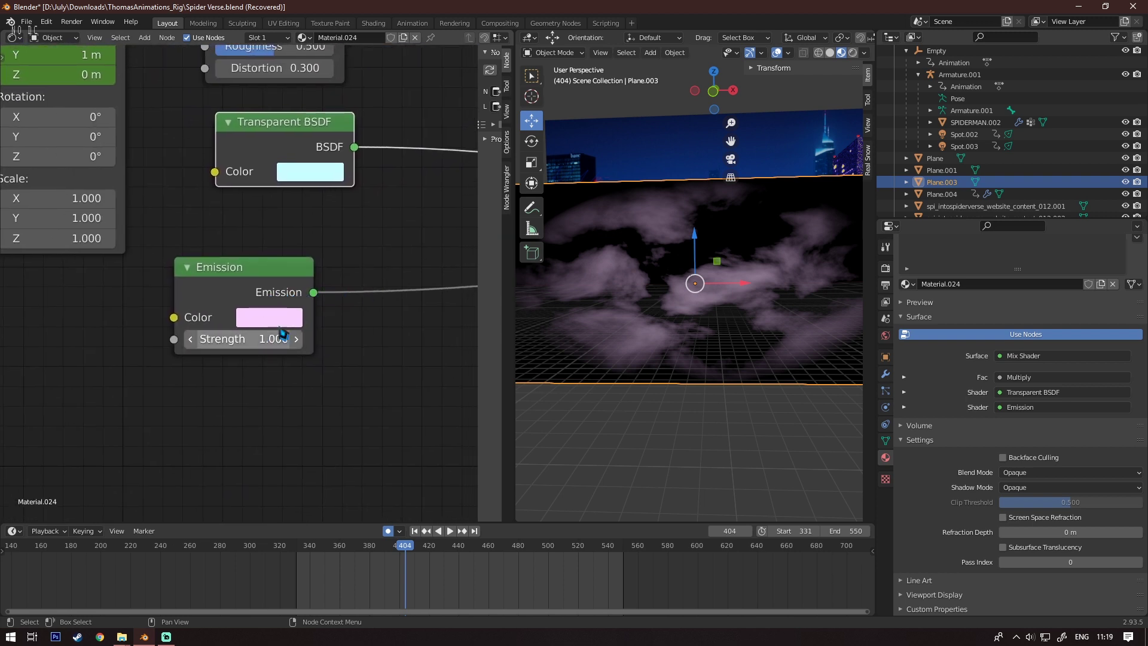
left_click(237, 320)
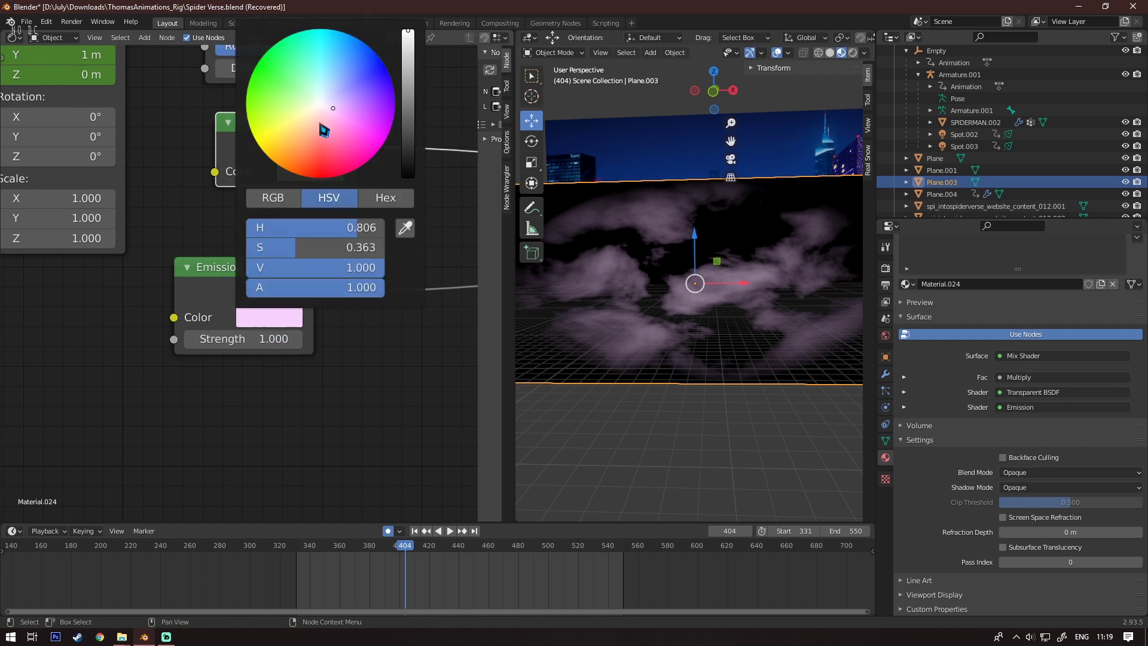
mouse_move(323, 131)
left_mouse_down()
mouse_move(338, 83)
mouse_move(351, 77)
left_mouse_up()
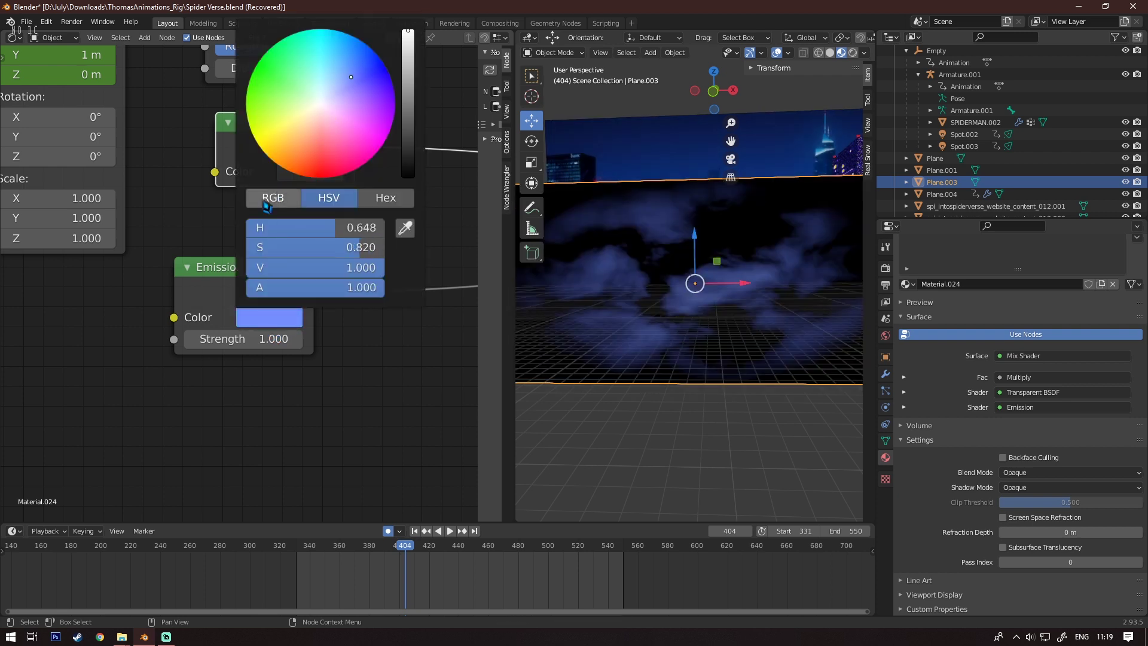
middle_click_drag(268, 240, 34, 393)
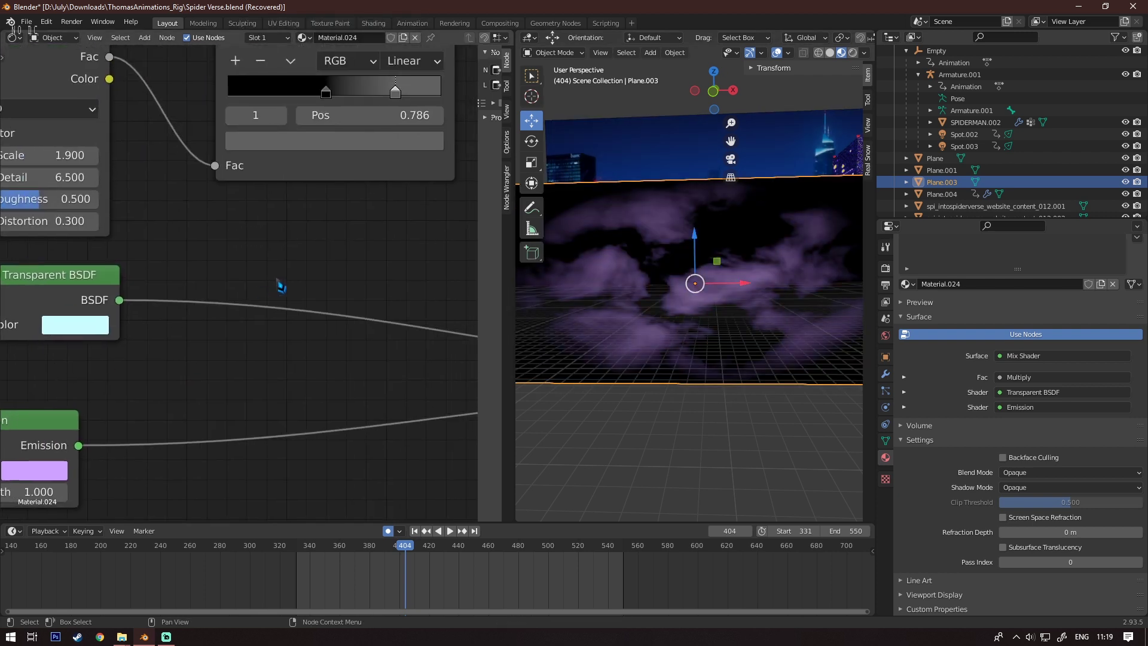
Move the Multiply node farther from the Mix Shader, keeping it at the same height
scroll(277, 281, "down", 8)
middle_click_drag(278, 294, 2, 351)
scroll(220, 378, "up", 4)
middle_click_drag(221, 381, 362, 297)
scroll(363, 302, "down", 1)
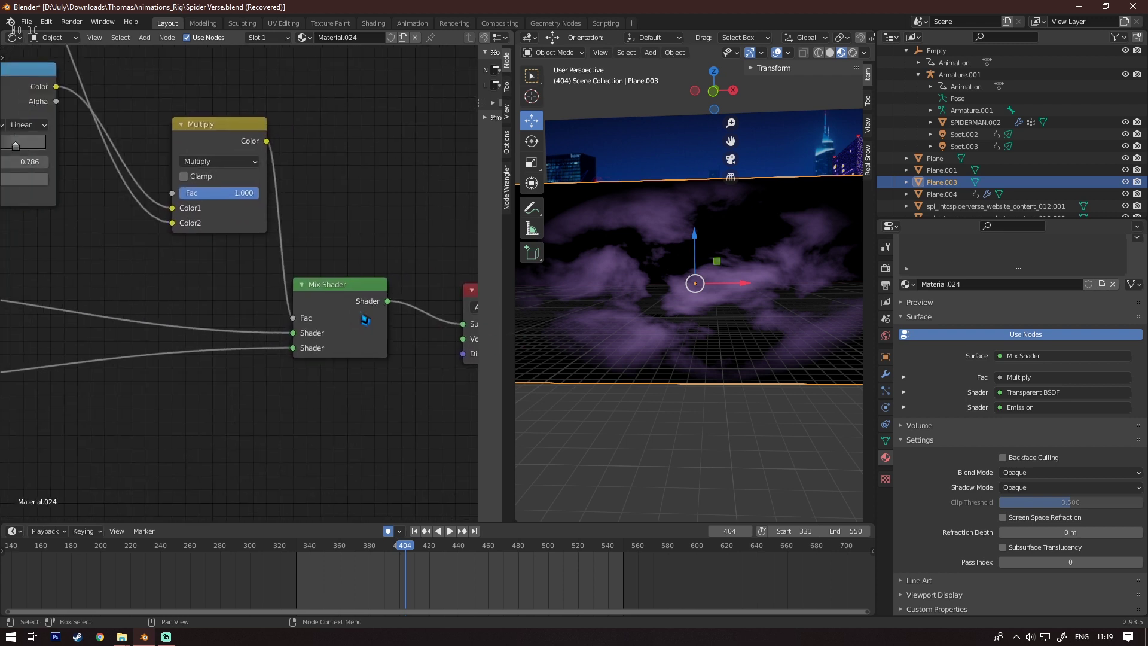
scroll(242, 281, "up", 7)
middle_click_drag(270, 166, 275, 319)
left_click_drag(206, 160, 156, 160)
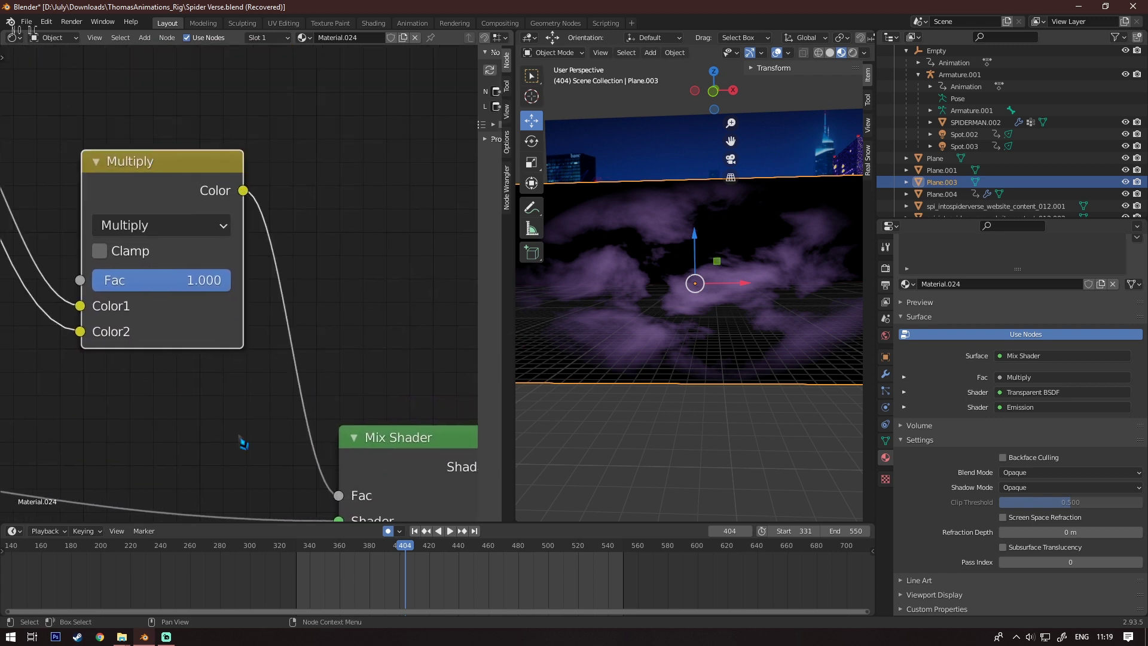
Shift the ColorRamp node slightly downward in the cloud material's node tree
scroll(162, 289, "up", 1)
middle_click_drag(236, 276, 456, 256)
middle_click_drag(362, 263, 367, 375)
middle_click_drag(281, 290, 396, 308)
left_click_drag(206, 149, 191, 186)
scroll(195, 262, "down", 5)
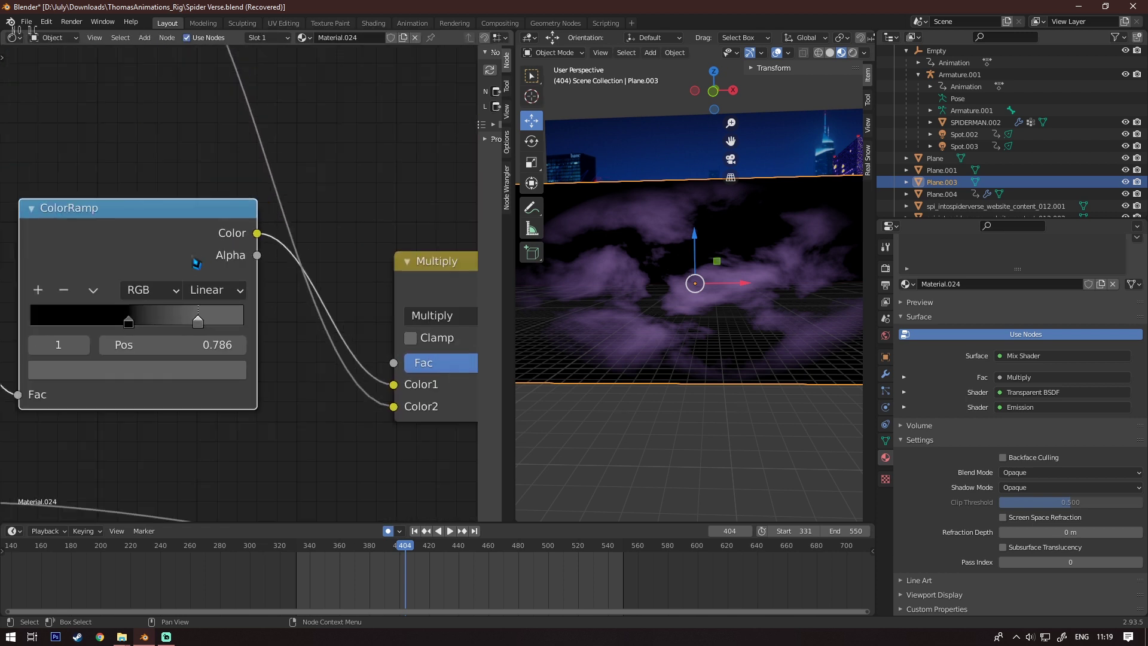
Examine the Noise Texture settings and the keyframed location values of the Mapping node
scroll(156, 312, "up", 4)
middle_click_drag(162, 337, 430, 300)
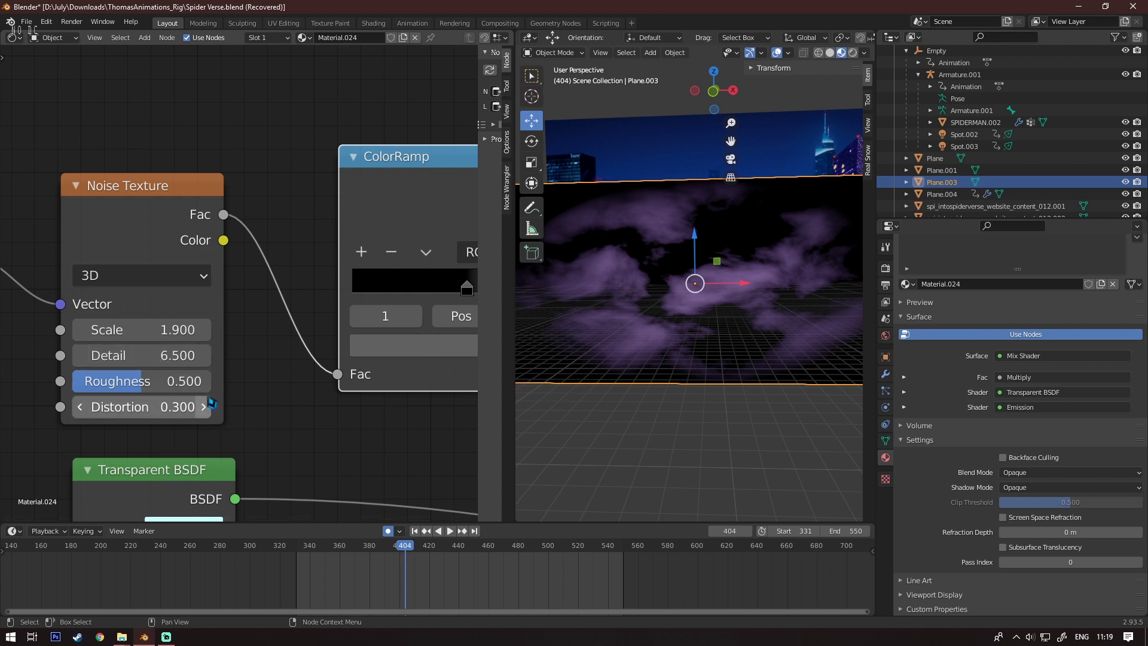
middle_click_drag(159, 277, 18, 160)
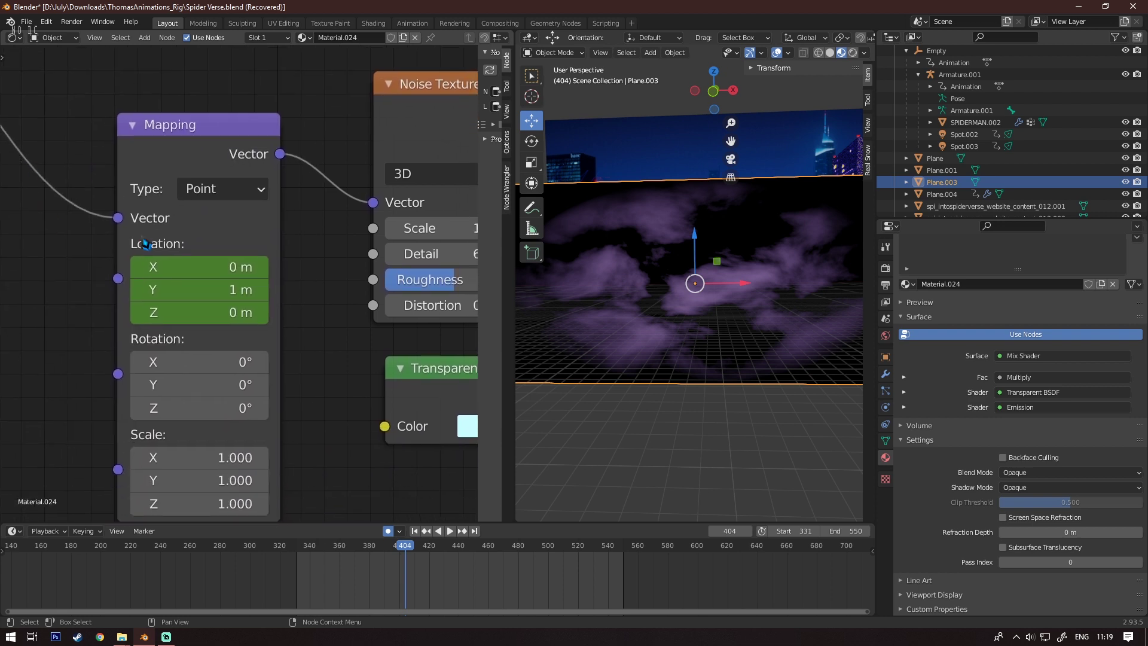
scroll(189, 233, "down", 4)
middle_click_drag(189, 225, 231, 216)
scroll(231, 214, "up", 2)
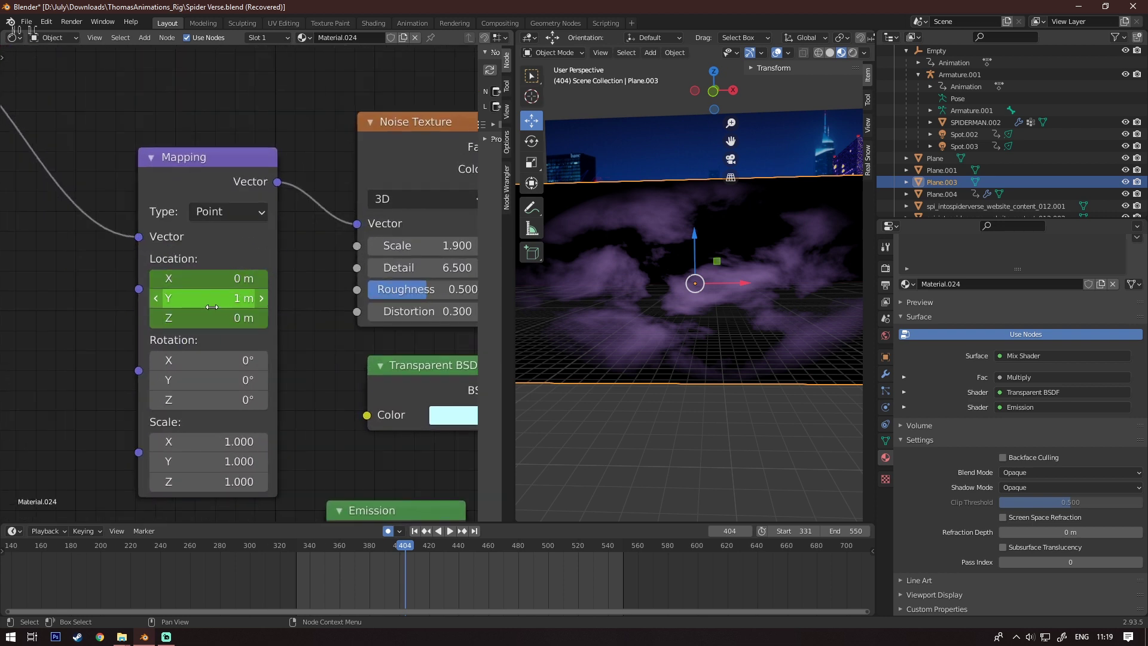
left_click_drag(209, 297, 237, 298)
Follow the Texture Coordinate node's Object output to the Mapping and Gradient Texture nodes and inspect the gradient type
middle_click_drag(35, 238, 274, 384)
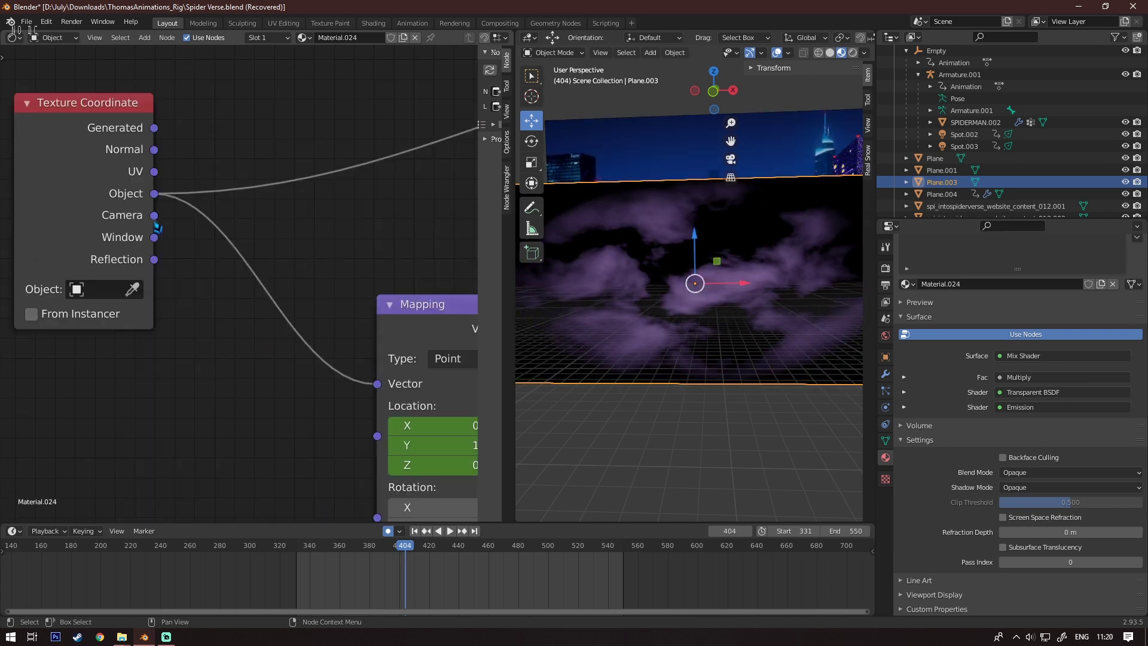
middle_click_drag(85, 146, 141, 175)
scroll(141, 175, "down", 1)
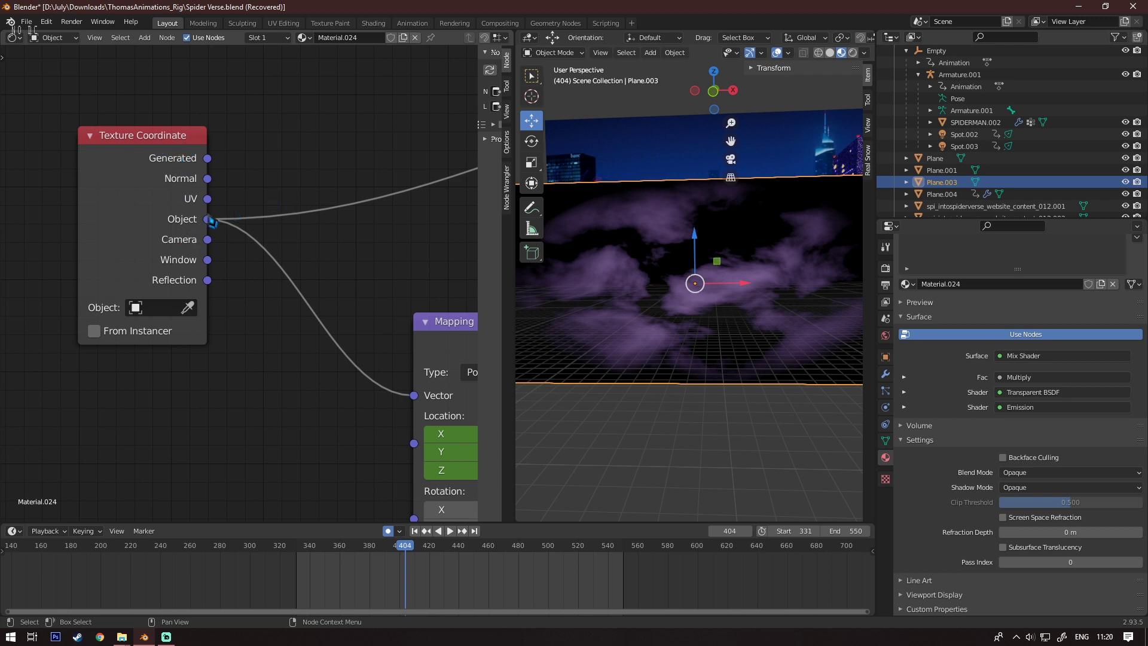
middle_click_drag(212, 223, 27, 292)
middle_click_drag(359, 199, 270, 229)
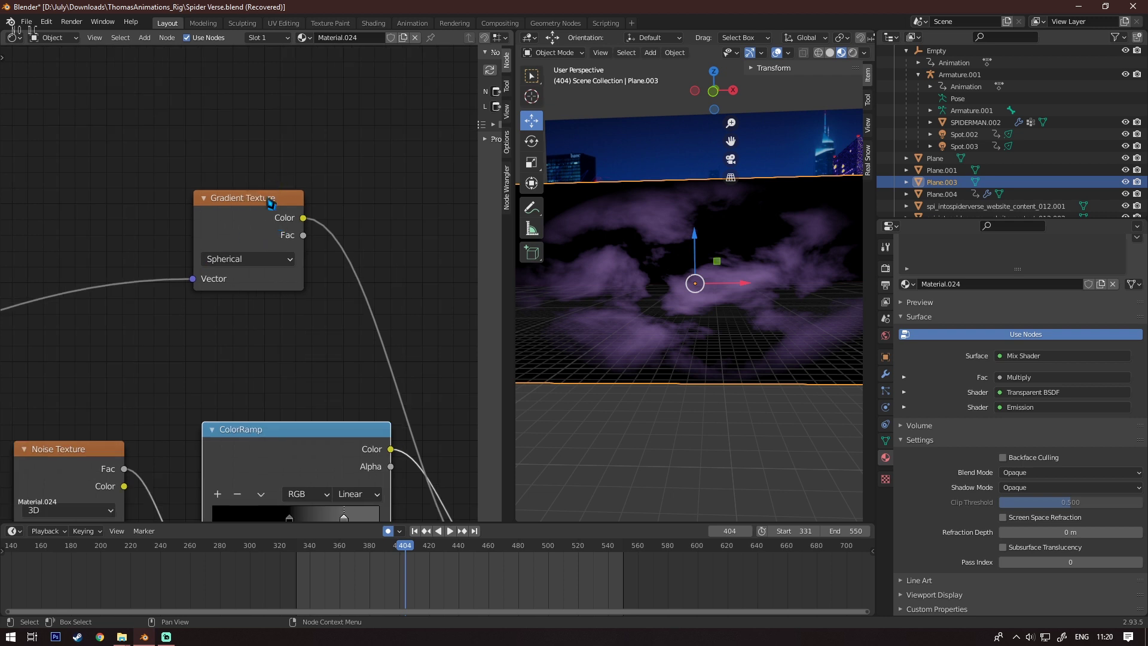
scroll(240, 278, "up", 1)
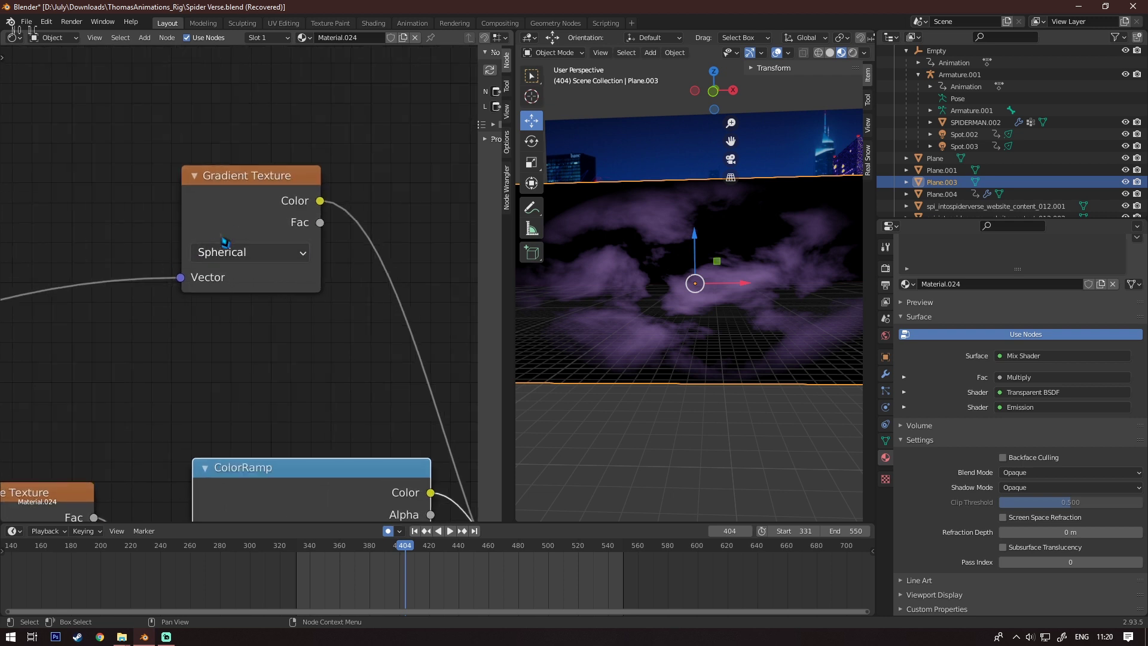
Nudge the ColorRamp node slightly farther from the Multiply node and inspect the Multiply node's two color inputs
middle_click_drag(347, 280, 150, 257)
scroll(201, 236, "down", 4)
middle_click_drag(293, 344, 208, 175)
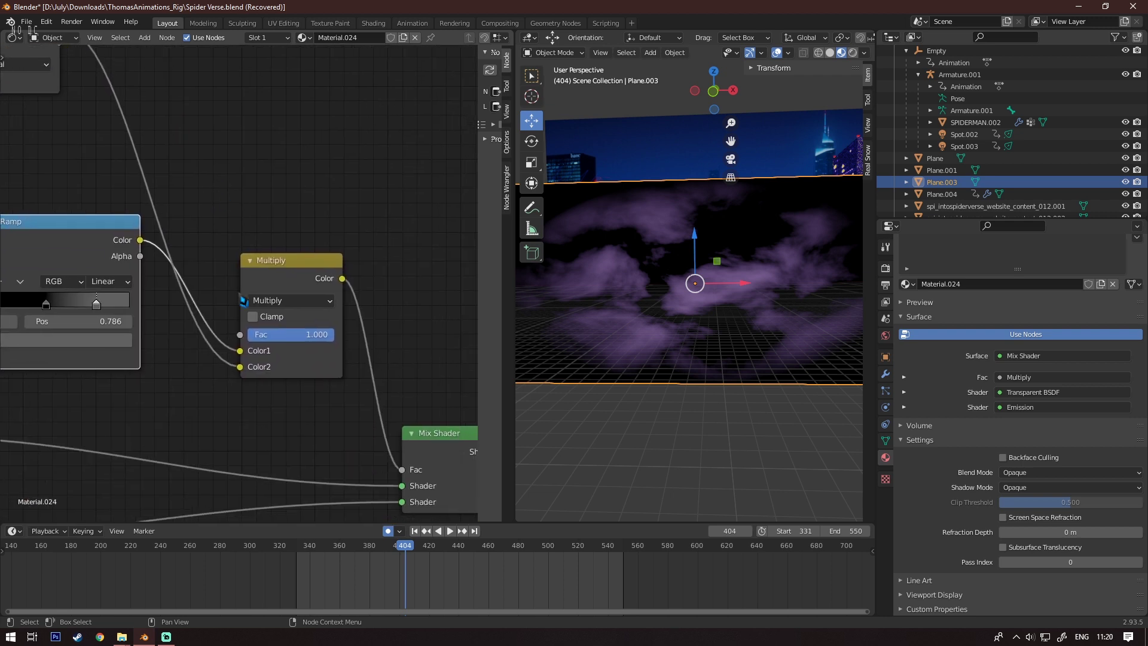
scroll(243, 284, "up", 4)
mouse_move(45, 223)
left_mouse_down()
mouse_move(52, 300)
mouse_move(35, 246)
mouse_move(176, 137)
mouse_move(47, 214)
mouse_move(33, 235)
left_mouse_up()
scroll(287, 354, "down", 2)
scroll(297, 363, "up", 1)
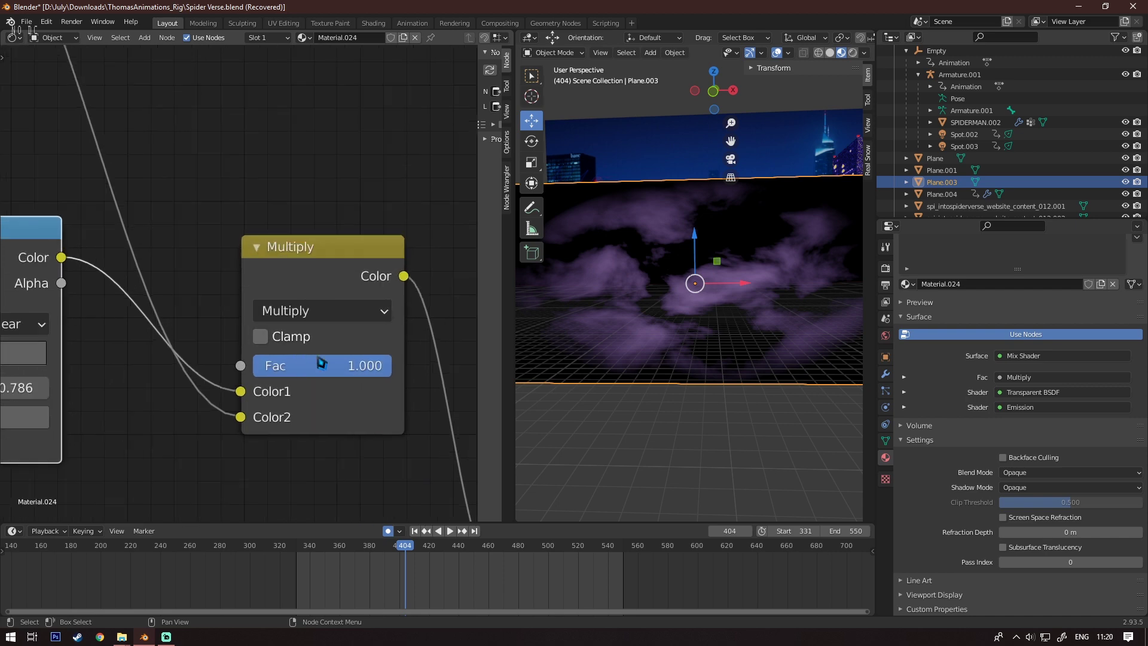
Add a plane mesh to the scene and move it along the X axis onto the empty ground beside the city
middle_click_drag(344, 299, 103, 163)
scroll(288, 271, "down", 5)
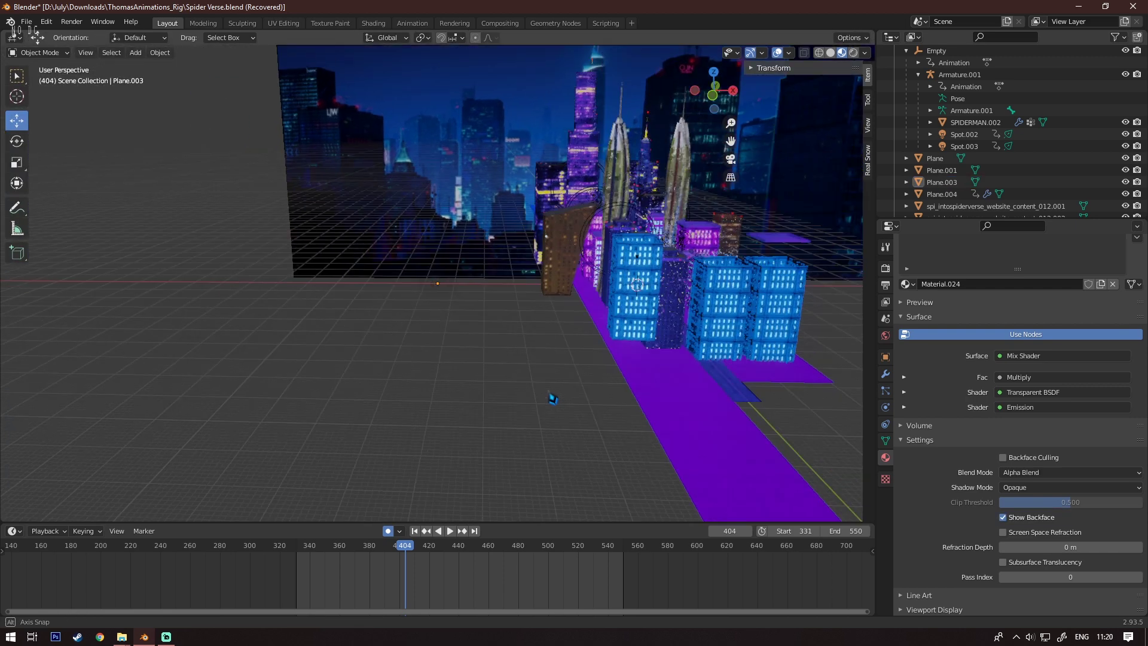
middle_click_drag(551, 397, 548, 347)
scroll(319, 355, "up", 2)
scroll(431, 282, "up", 3)
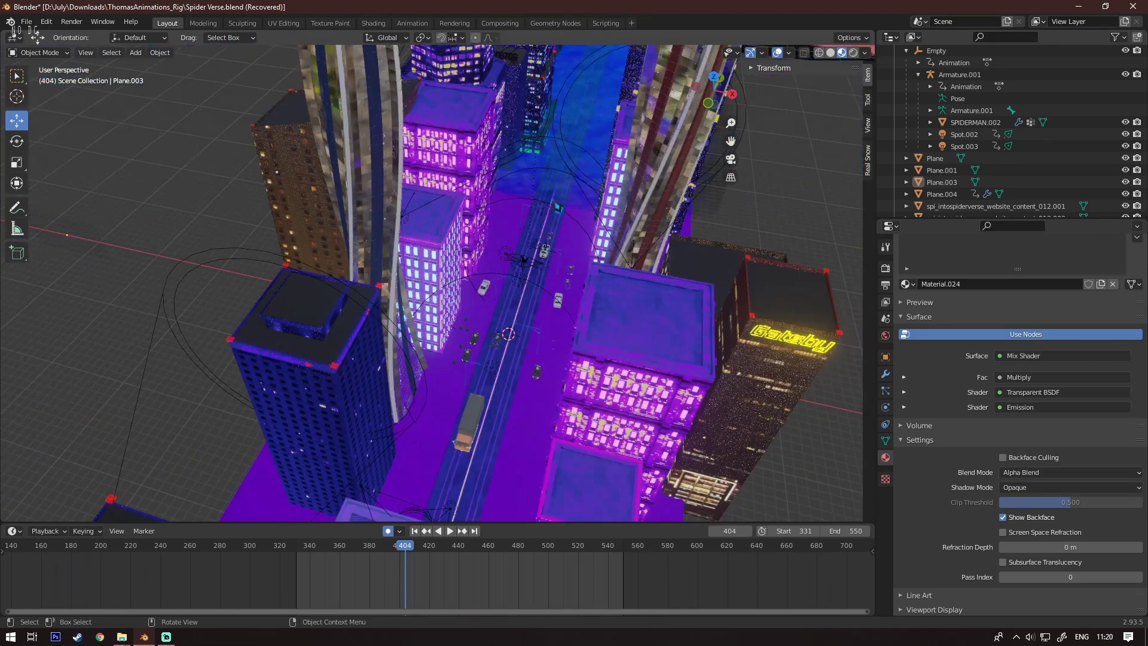
middle_click_drag(647, 324, 328, 361)
key("shift+a")
mouse_move(478, 345)
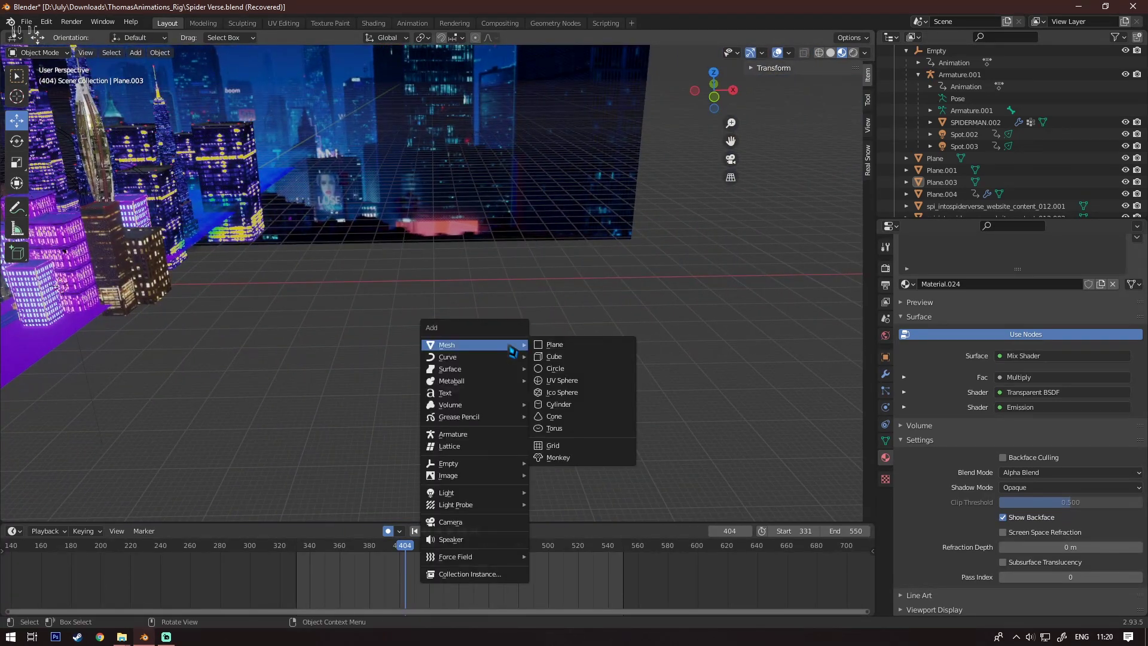
left_click(553, 344)
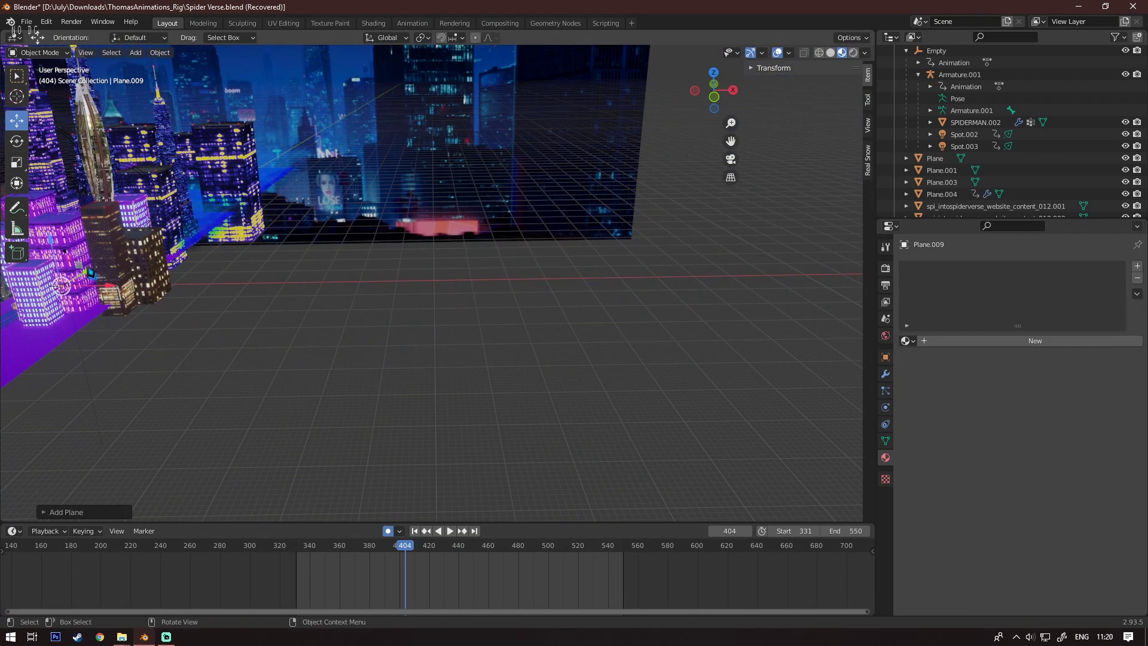
left_click_drag(109, 286, 598, 311)
Enlarge the new plane and stretch it along the Y axis into a long strip
key("s")
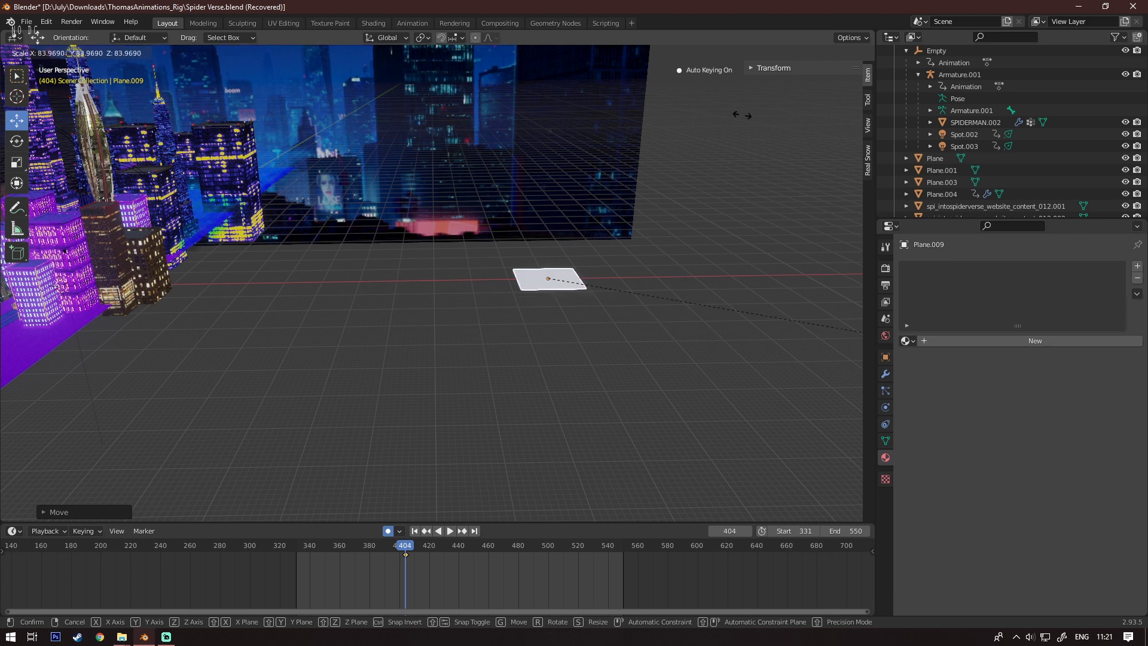
left_click(94, 343)
middle_click_drag(325, 359, 435, 349)
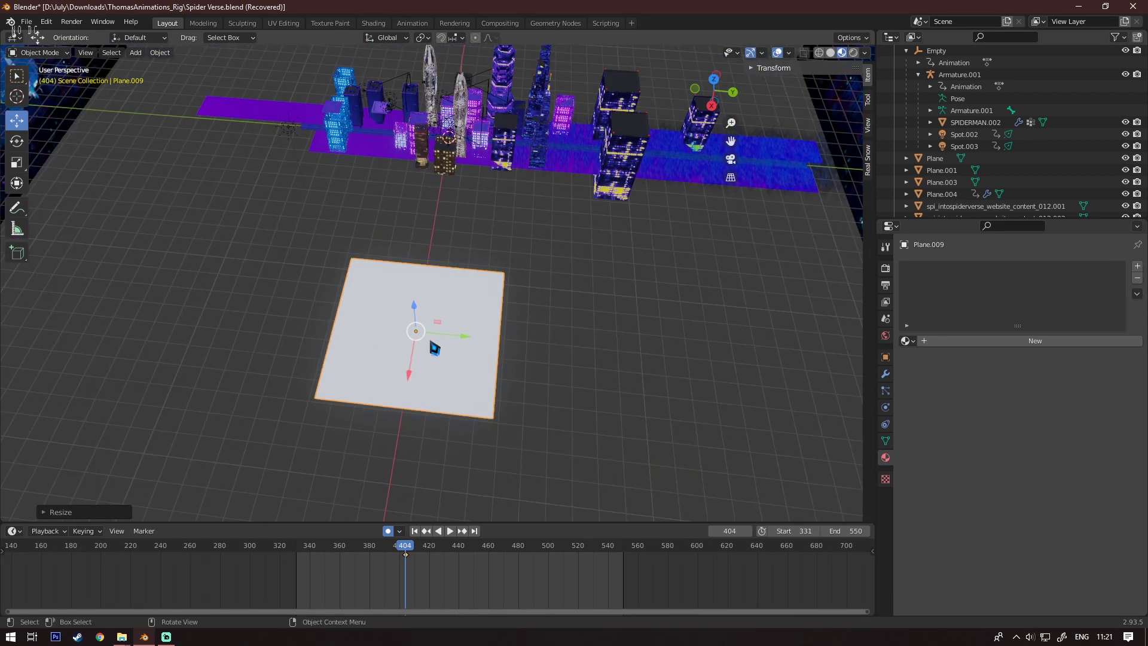
key("s")
key("y")
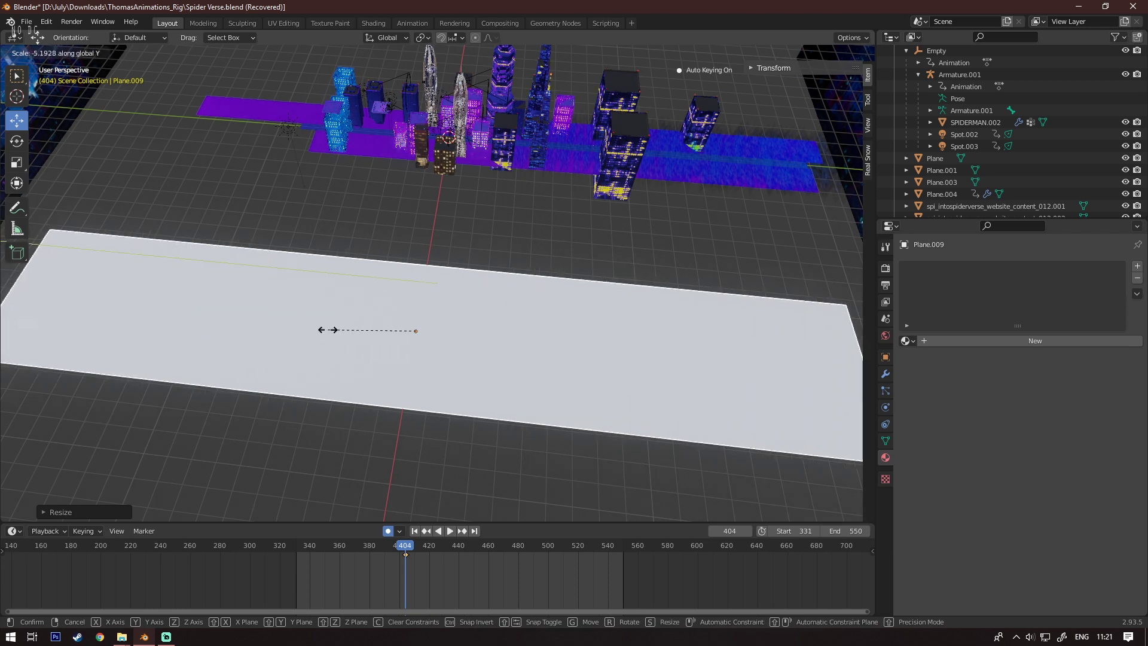
left_click(333, 372)
middle_click_drag(334, 372, 776, 338)
Add a Hair particle system to the long plane and enable its Advanced options
left_click(889, 393)
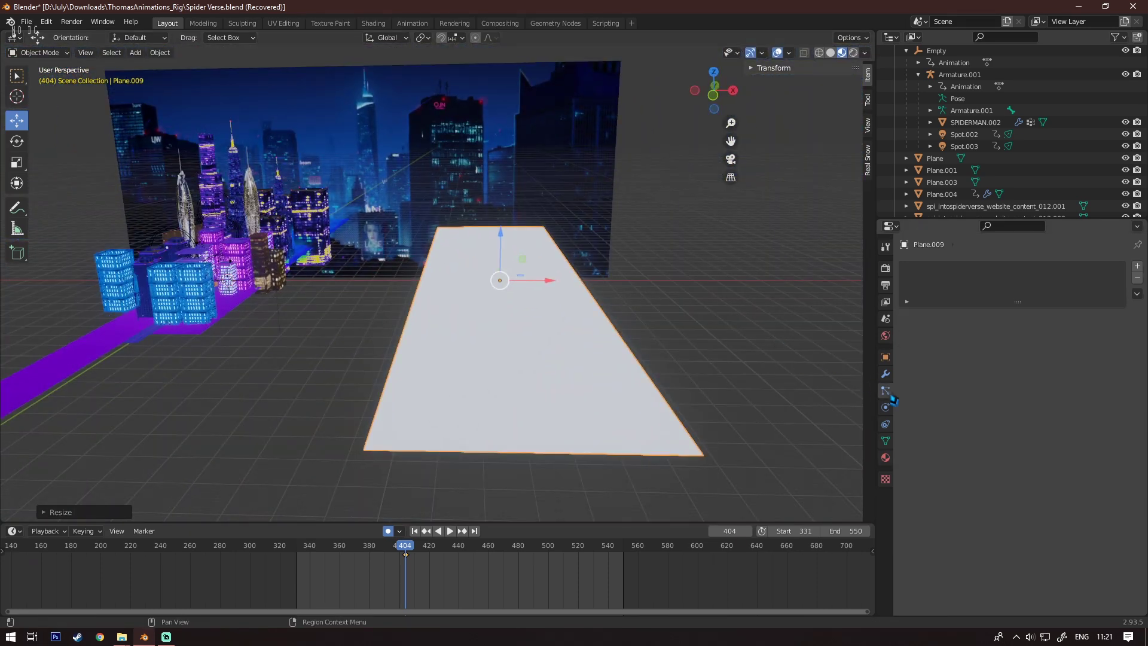
left_click(1138, 265)
left_click(1081, 332)
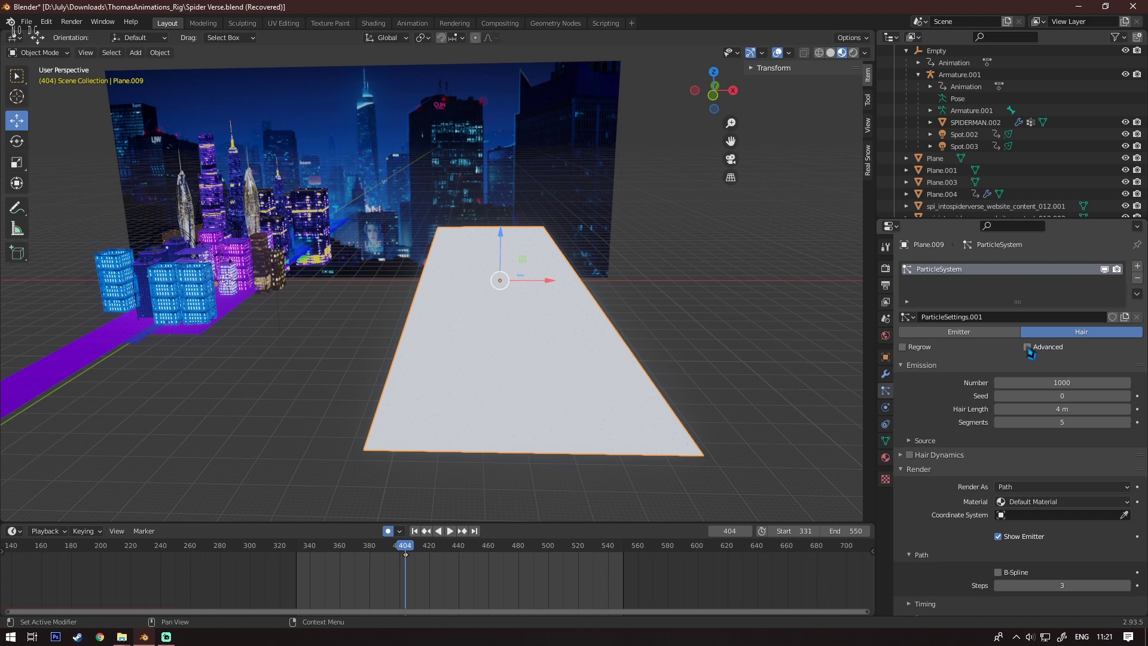
left_click(1028, 348)
Render the hair particles as Object, using the cloud plane Plane.003 as the instance object
scroll(964, 425, "down", 4)
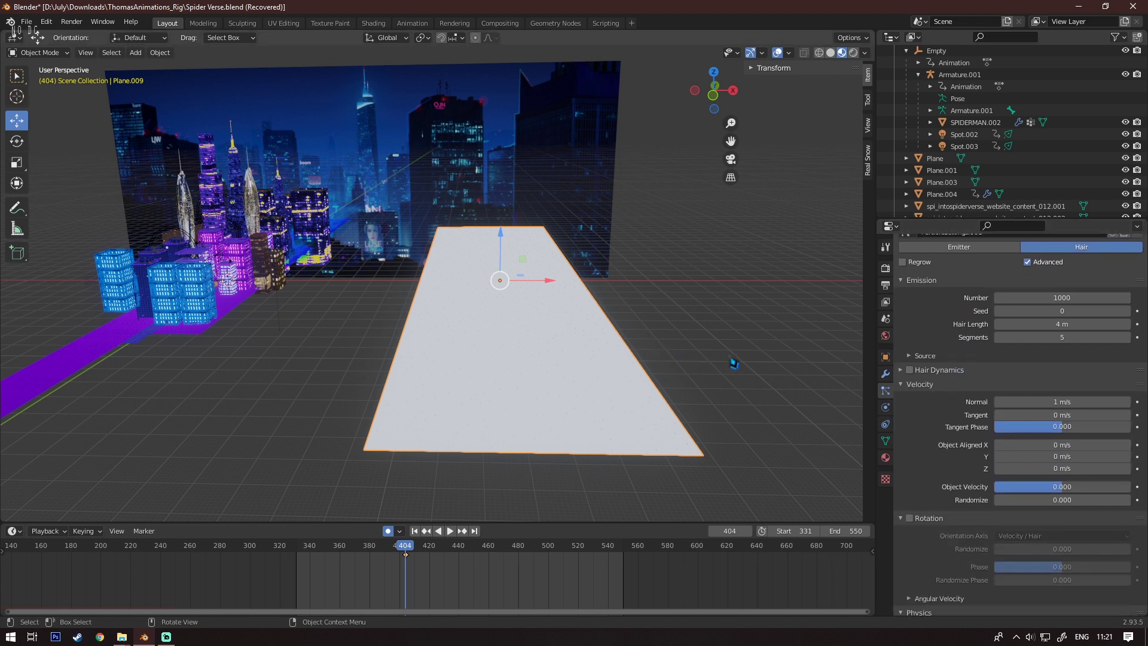
scroll(942, 533, "down", 4)
scroll(939, 550, "down", 3)
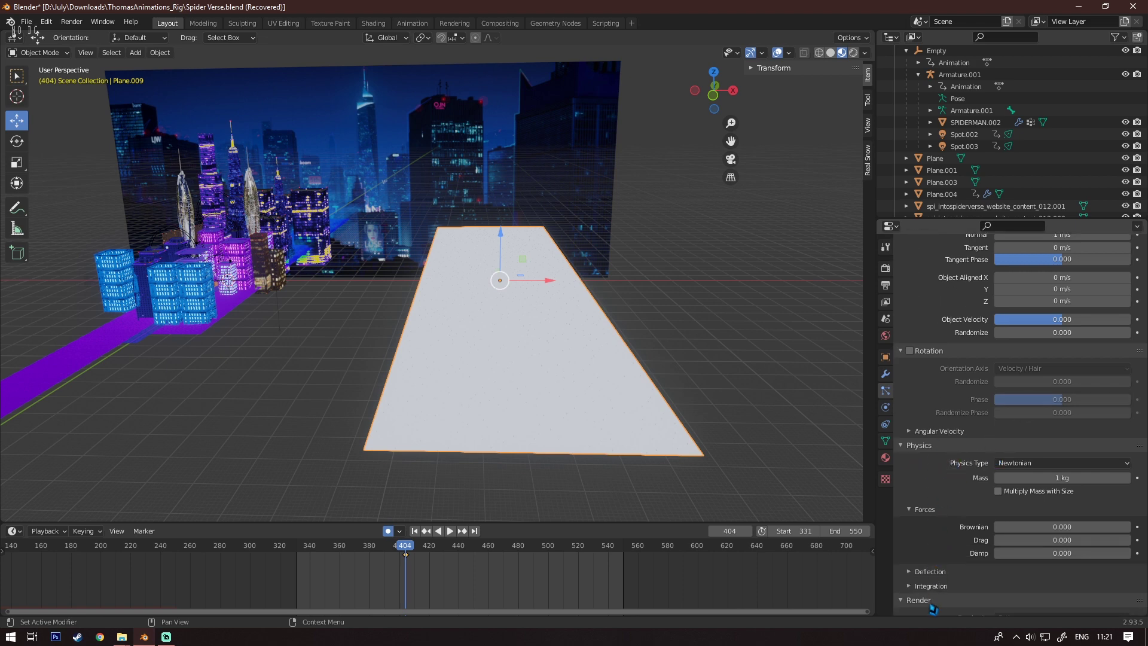
scroll(933, 607, "down", 5)
left_click(1017, 503)
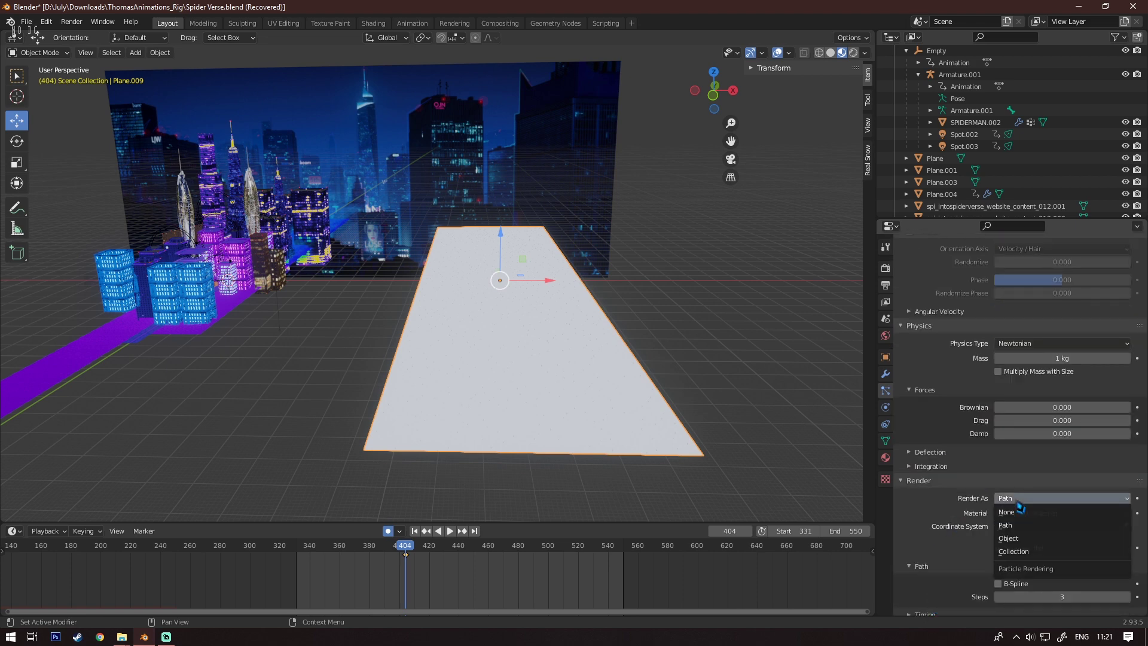
left_click(1017, 543)
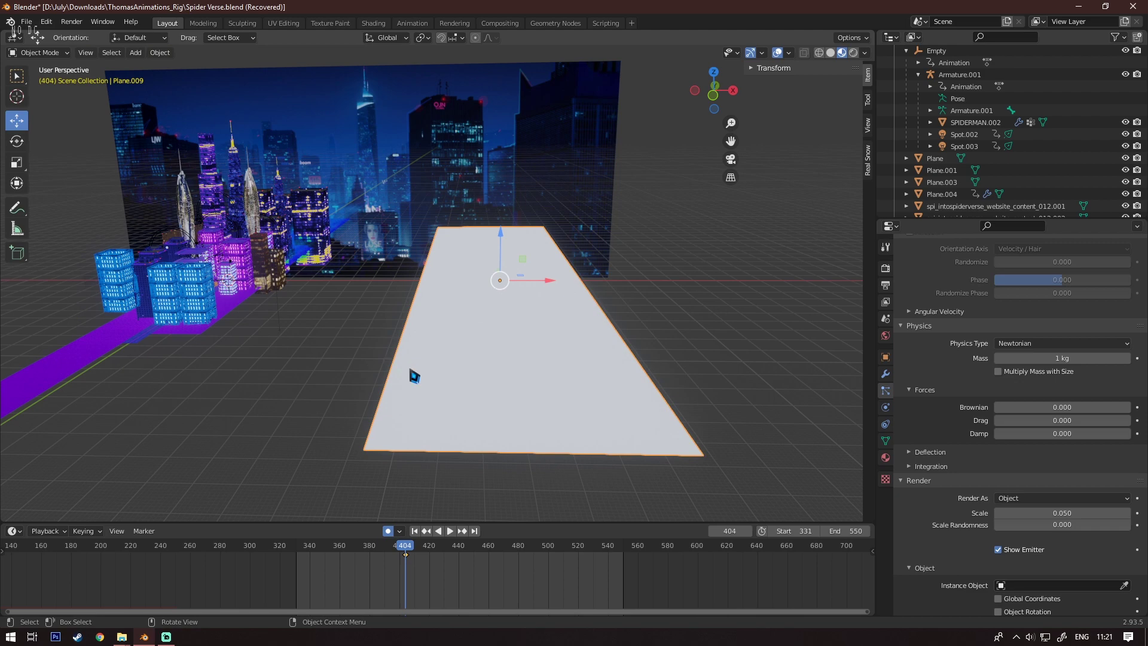
left_click(412, 374)
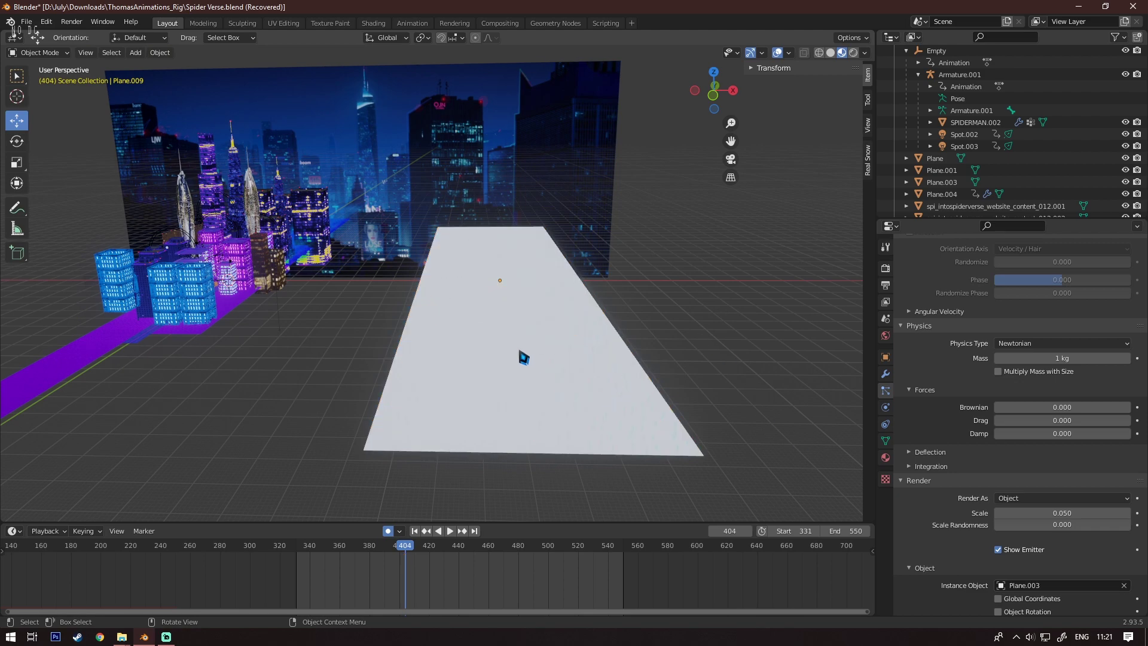
Select the long plane and increase the render scale of its cloud particles to 0.220
left_click(519, 352)
key("KP_Decimal")
scroll(488, 328, "up", 6)
middle_click_drag(518, 344, 609, 345)
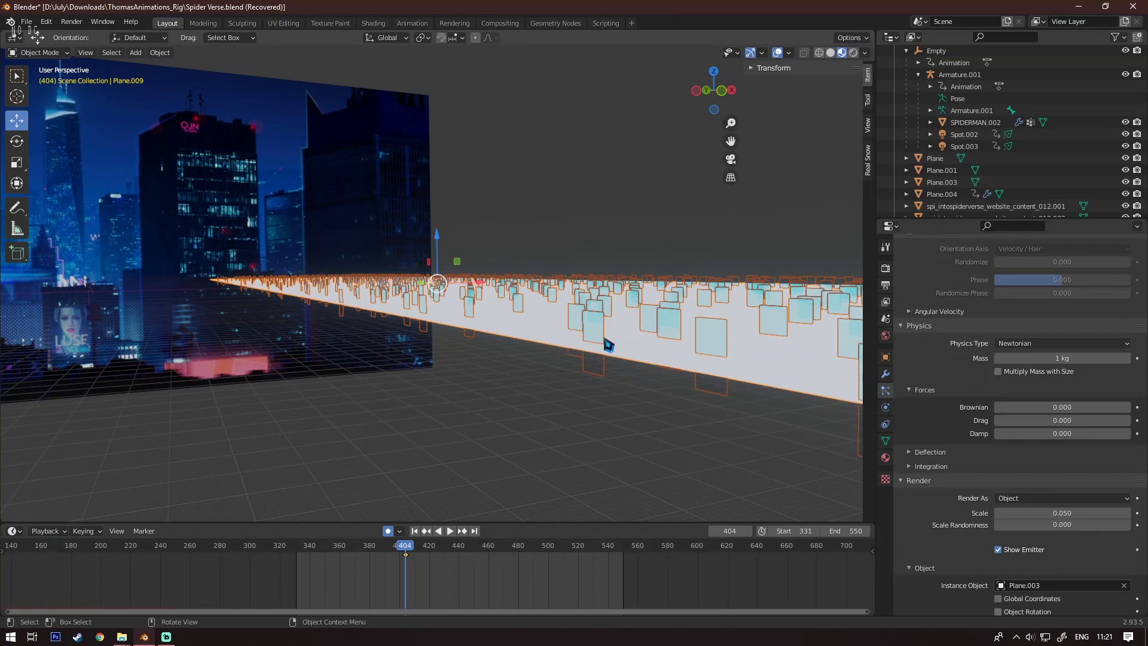
left_click(641, 412)
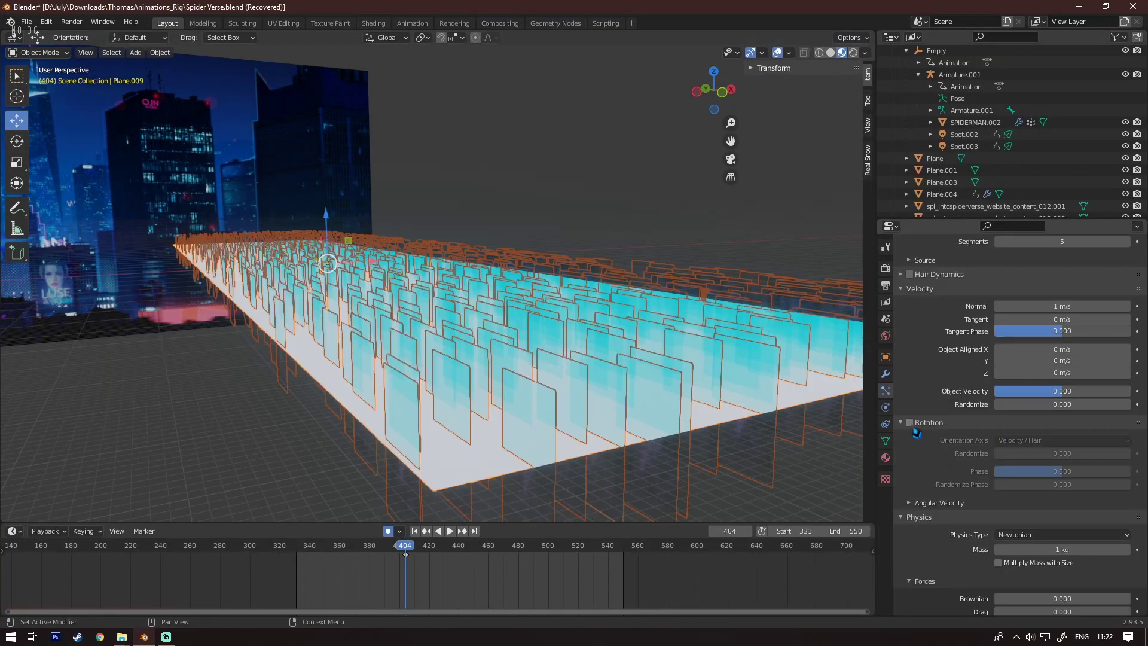
Enable particle rotation with the Global X orientation axis and a phase of 0.522
left_click(910, 423)
left_click(1029, 440)
left_click(1032, 516)
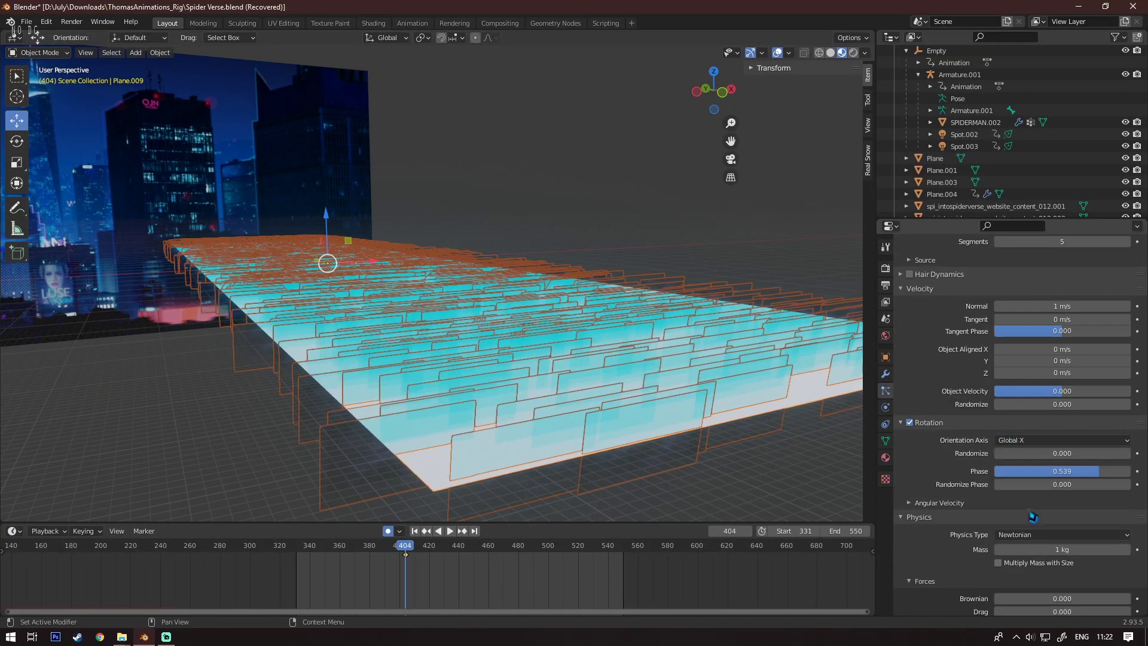
middle_click_drag(837, 467, 686, 477)
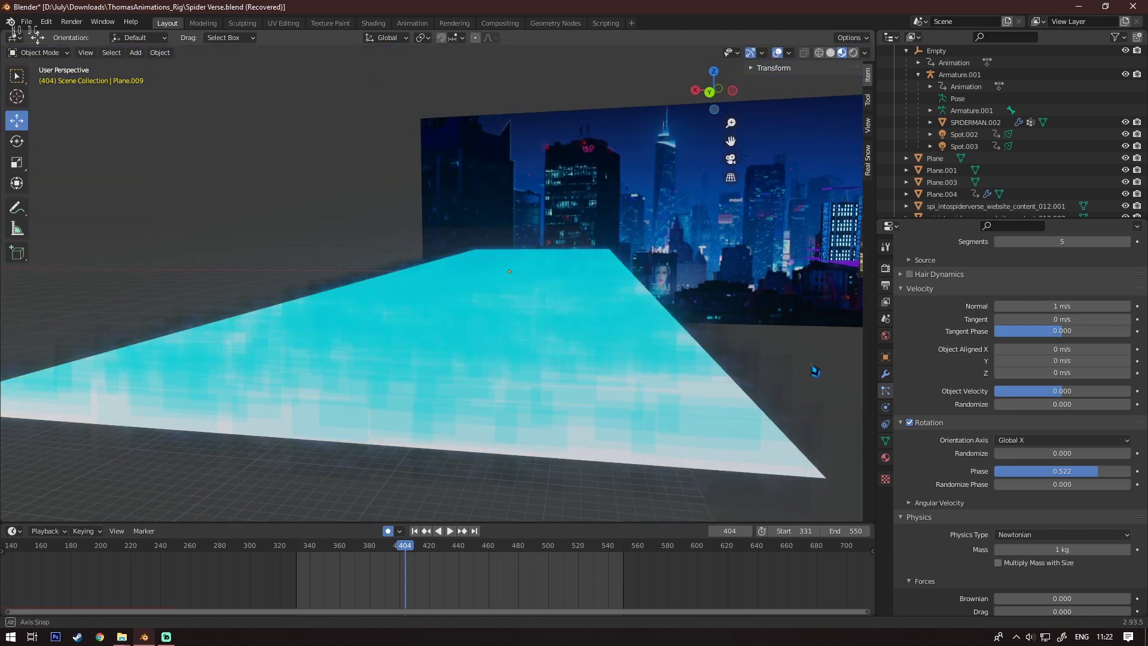
middle_click_drag(816, 375, 531, 317)
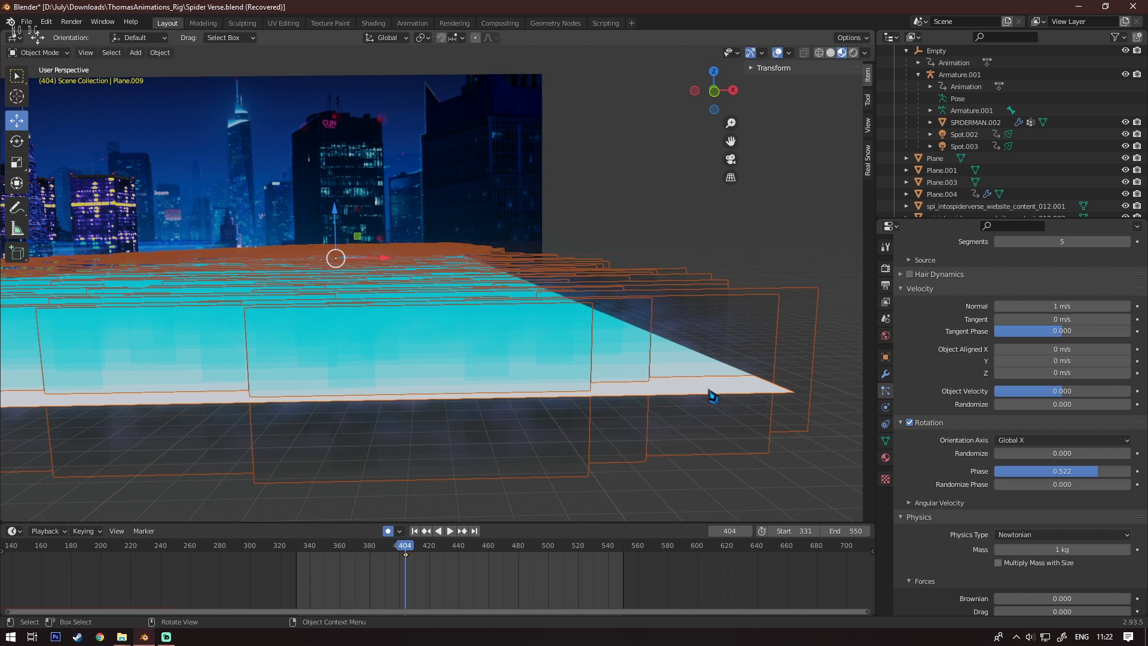
Turn off Show Emitter for the particles and give the long plane a new material with Alpha 0
scroll(1001, 475, "down", 10)
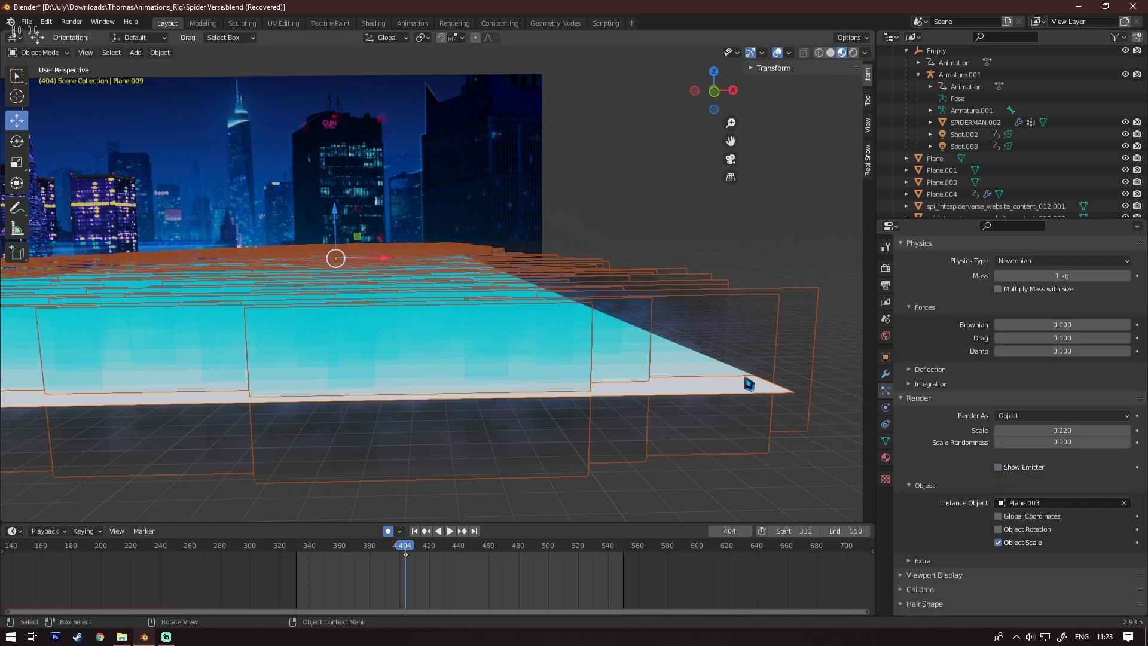
left_click(885, 457)
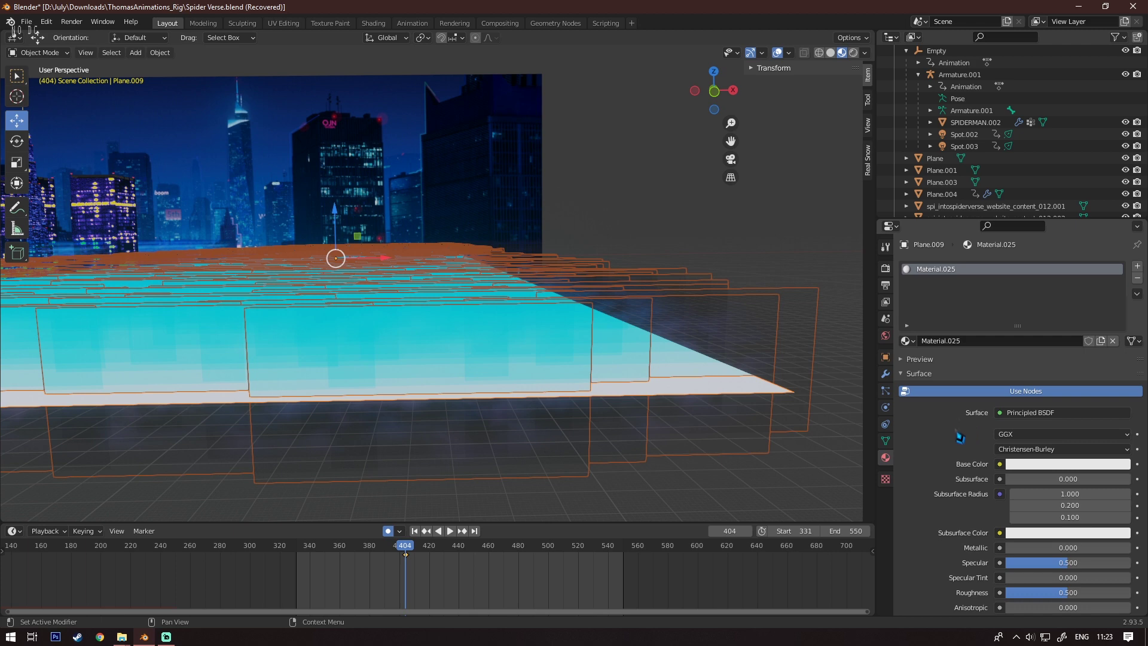
scroll(961, 437, "down", 10)
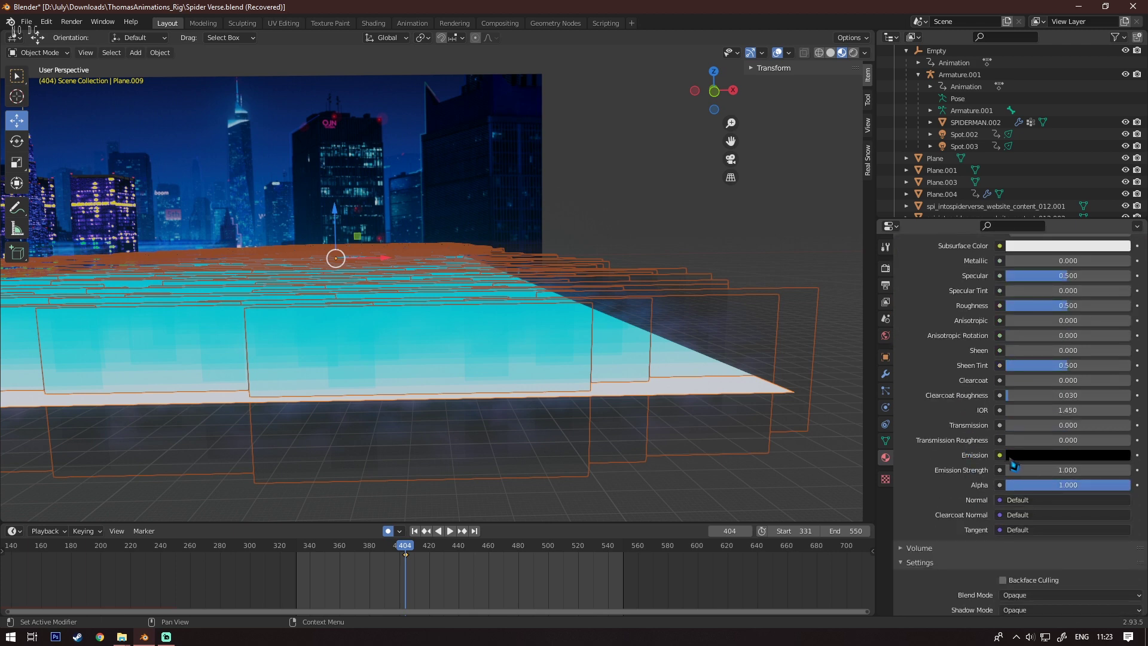
left_click_drag(1069, 491, 1005, 486)
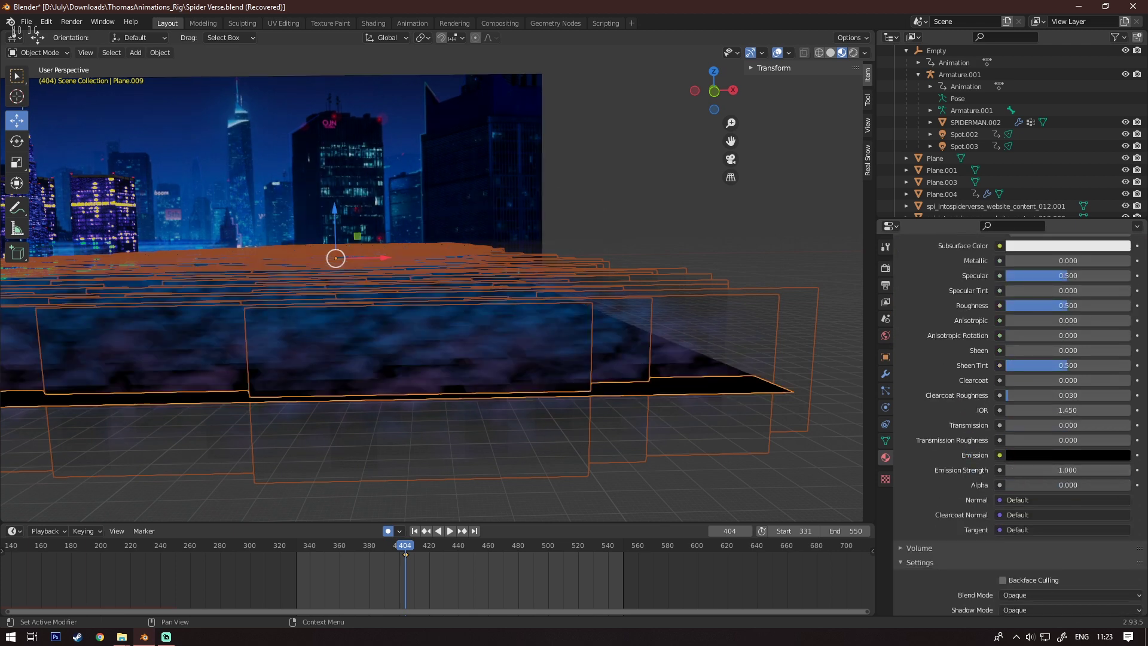
Set the emitter plane material's blend mode to Alpha Blend
scroll(1042, 509, "down", 5)
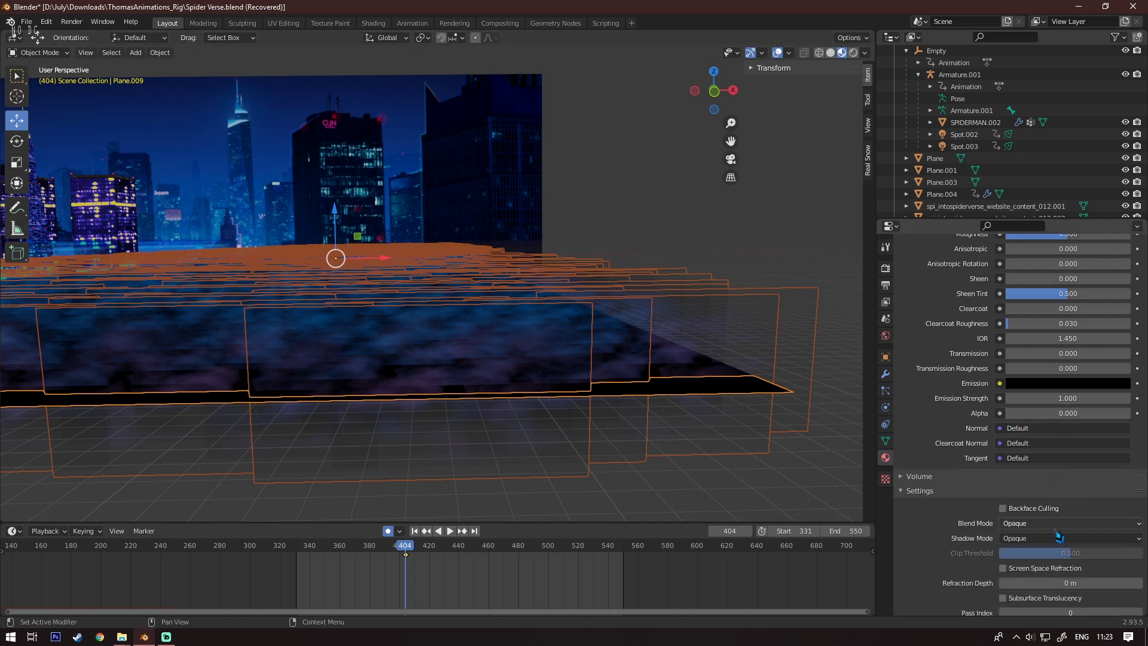
left_click(1022, 476)
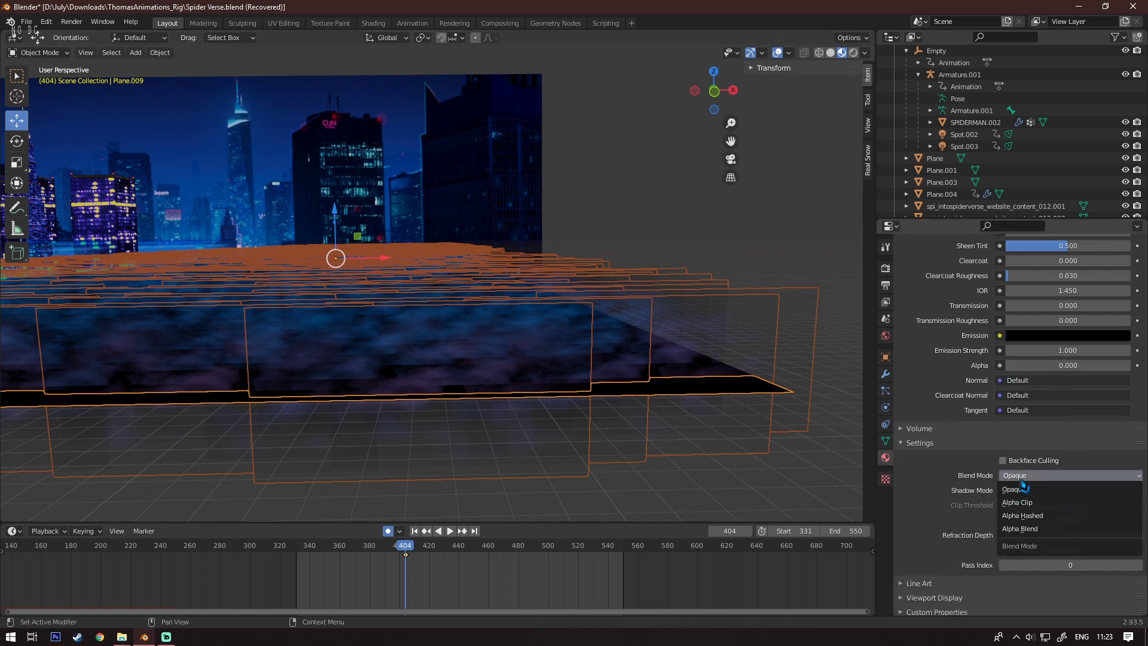
left_click(1029, 528)
left_click(674, 464)
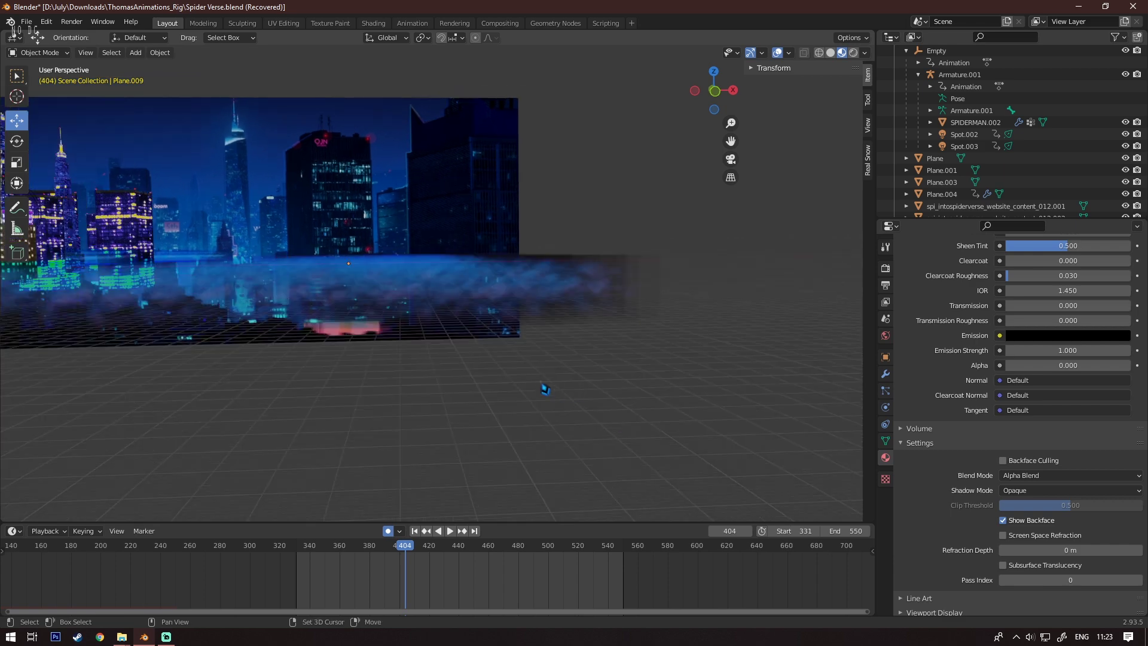
middle_click_drag(541, 383, 538, 386)
Reselect the emitter plane and increase the render scale of its cloud particles to 0.420
left_click(559, 346)
scroll(920, 425, "up", 9)
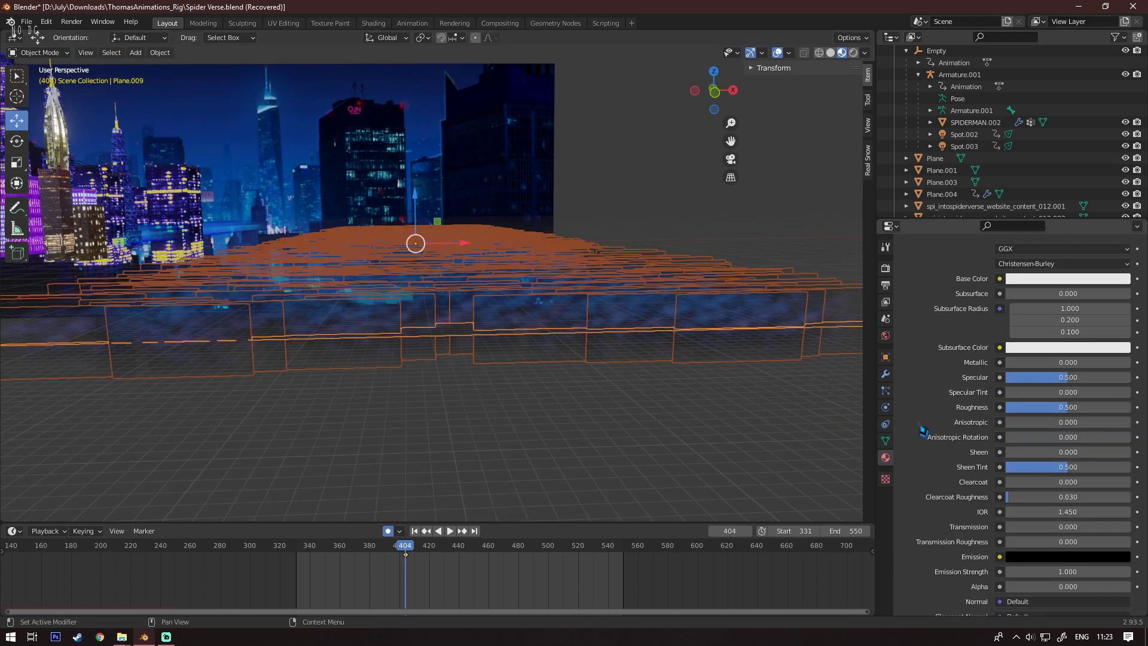
left_click(885, 391)
scroll(954, 471, "down", 12)
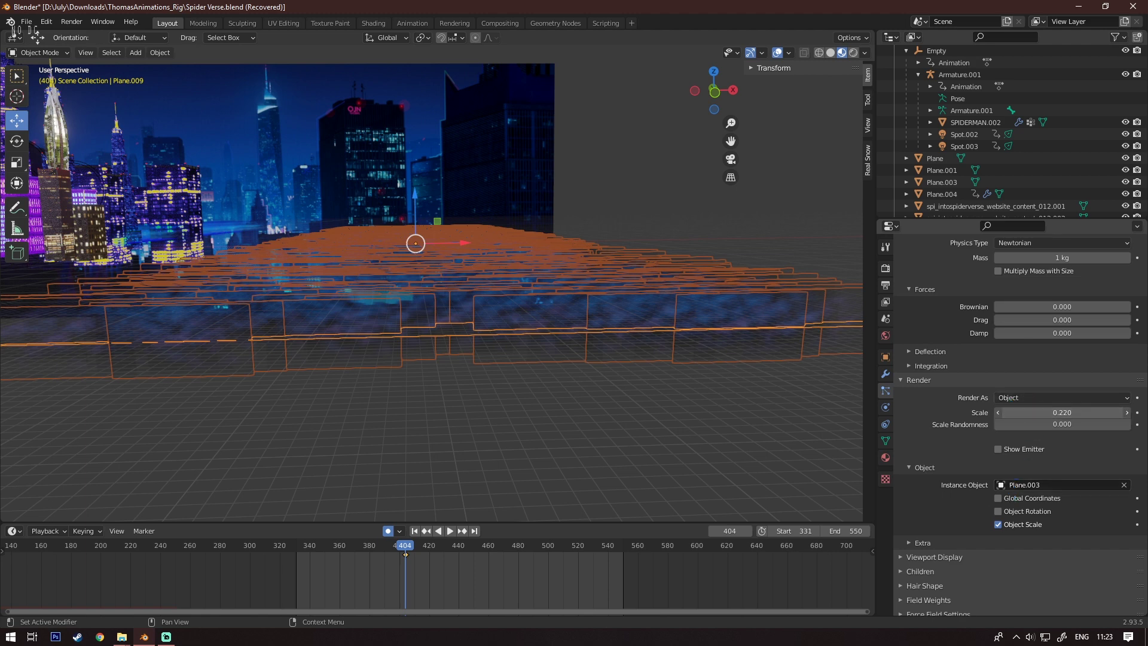
left_click_drag(1058, 413, 1118, 413)
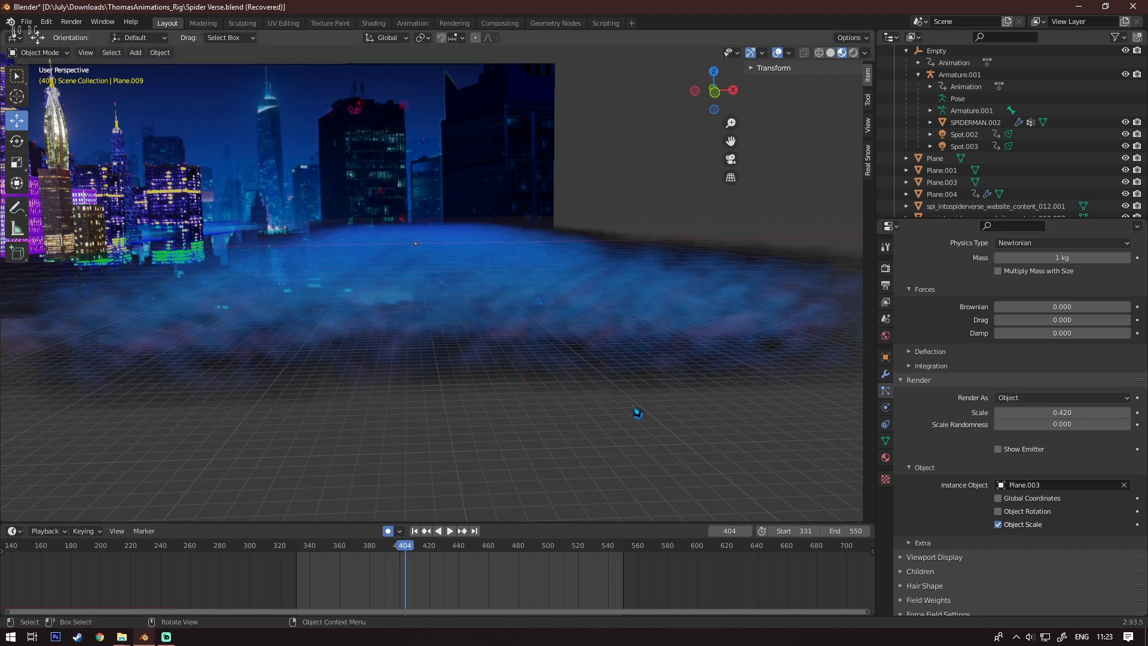
mouse_move(638, 415)
middle_mouse_down()
mouse_move(642, 433)
mouse_move(609, 443)
mouse_move(643, 433)
middle_mouse_up()
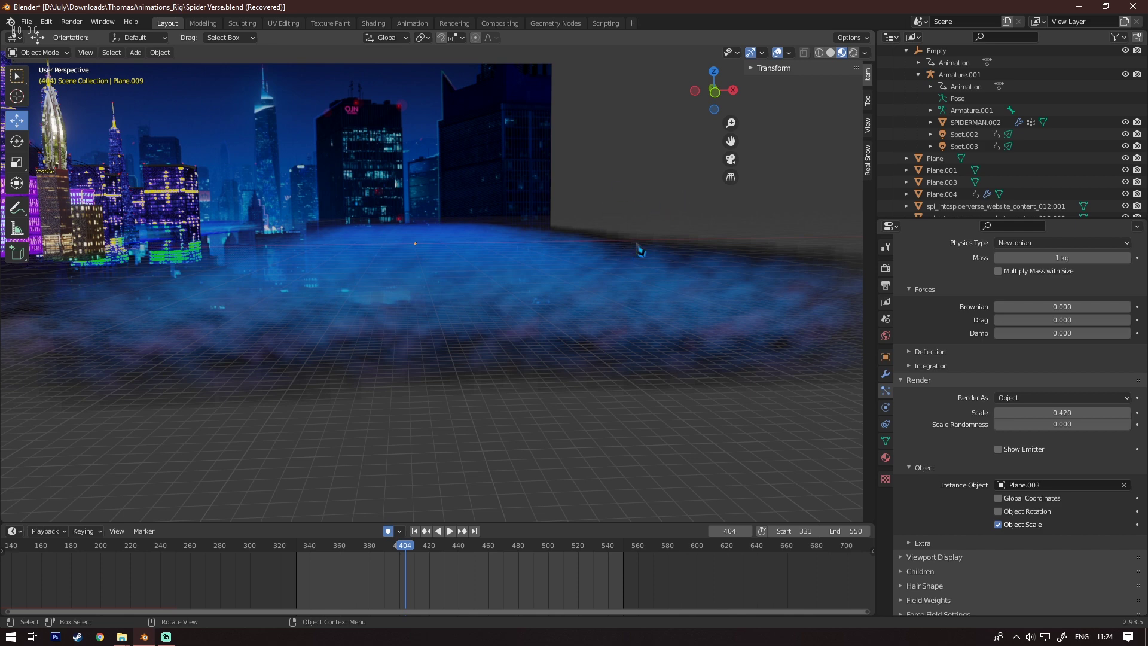
Select the street lamp beside the road and examine the street lighting in rendered shading
scroll(638, 246, "down", 3)
middle_click_drag(638, 246, 644, 304)
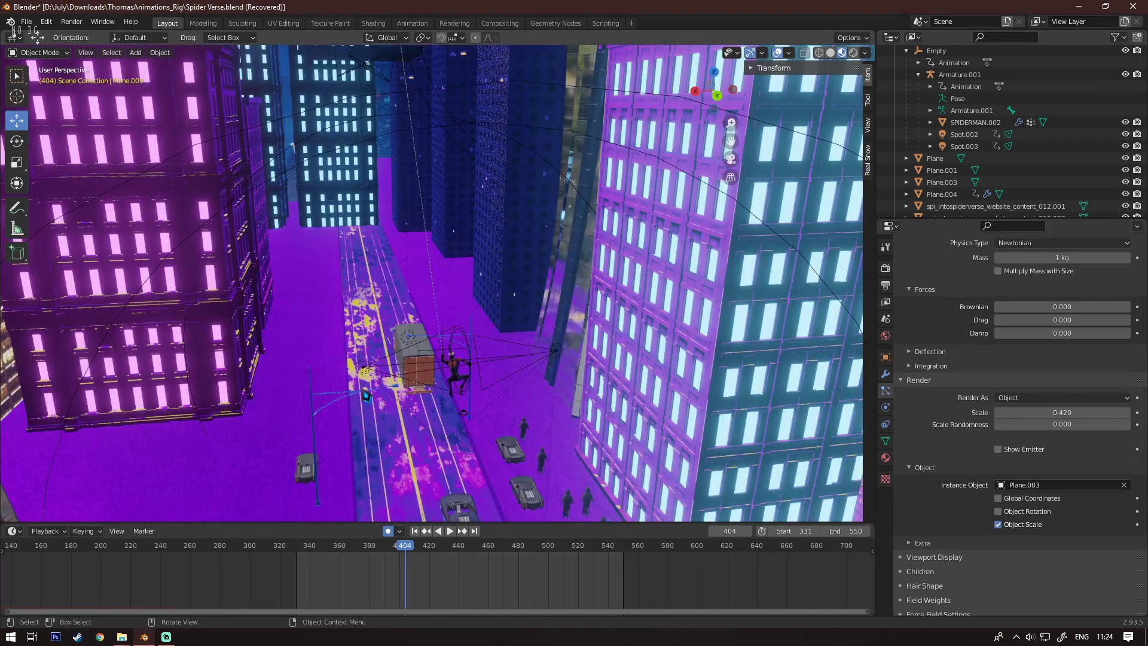
left_click(363, 392)
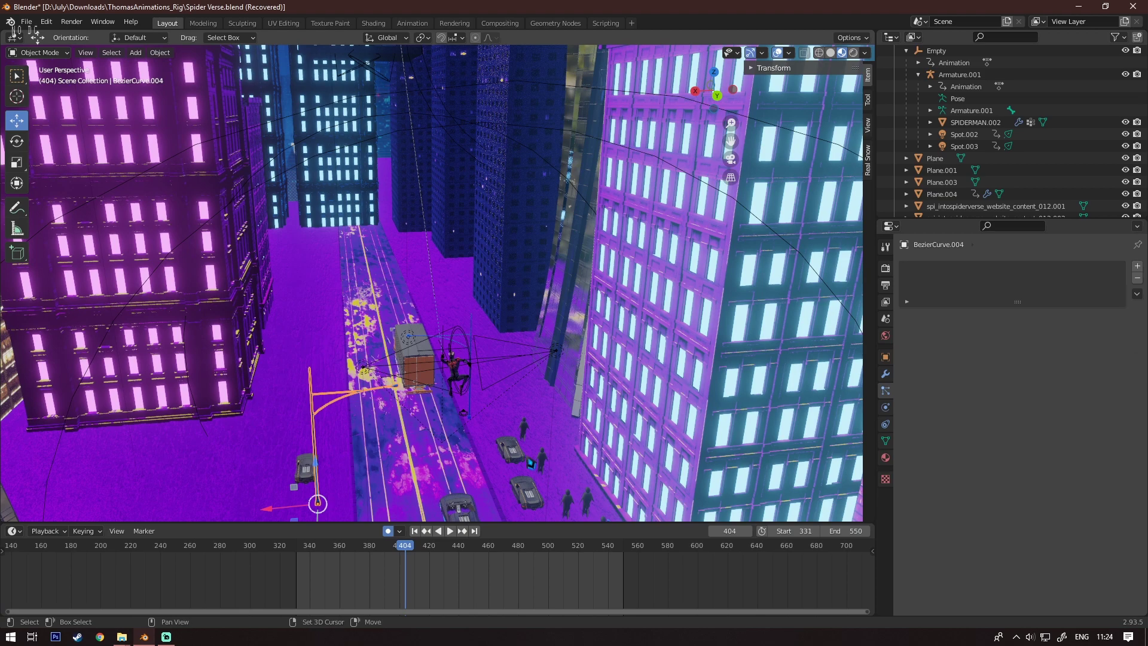
middle_click_drag(439, 474, 421, 424, "shift")
scroll(393, 379, "up", 6)
middle_click_drag(320, 365, 336, 282, "shift")
scroll(318, 306, "up", 1)
middle_click_drag(335, 382, 335, 370)
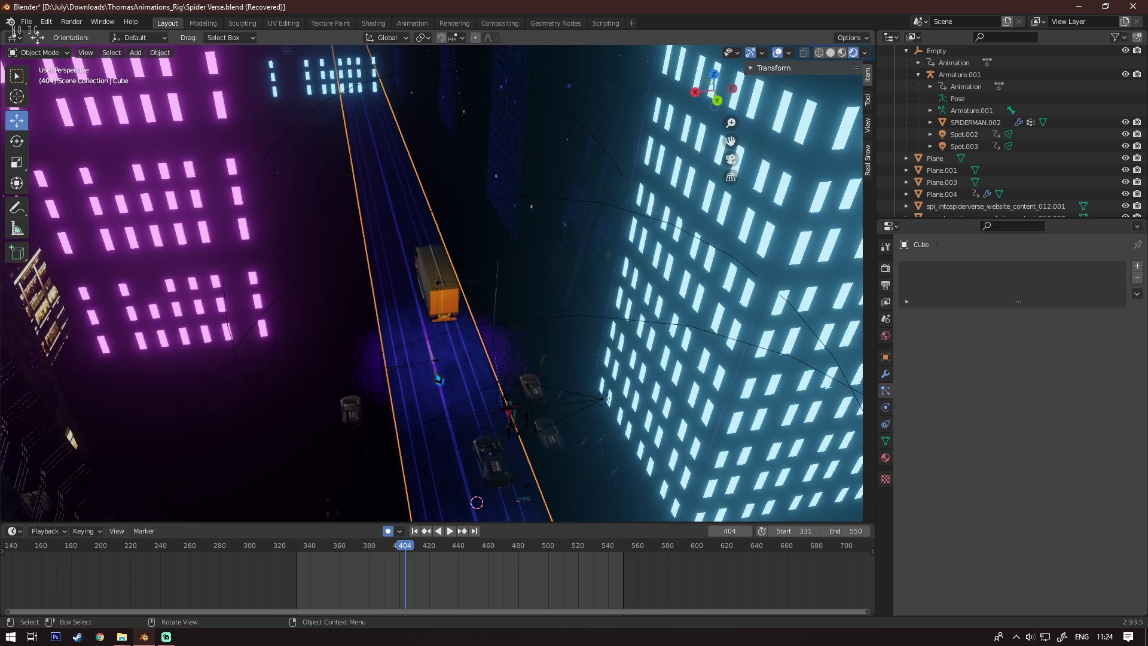
Switch the viewport to solid shading and examine the lights placed along the street
scroll(440, 379, "down", 3)
middle_click_drag(440, 379, 418, 344)
scroll(419, 343, "down", 4)
left_click(830, 53)
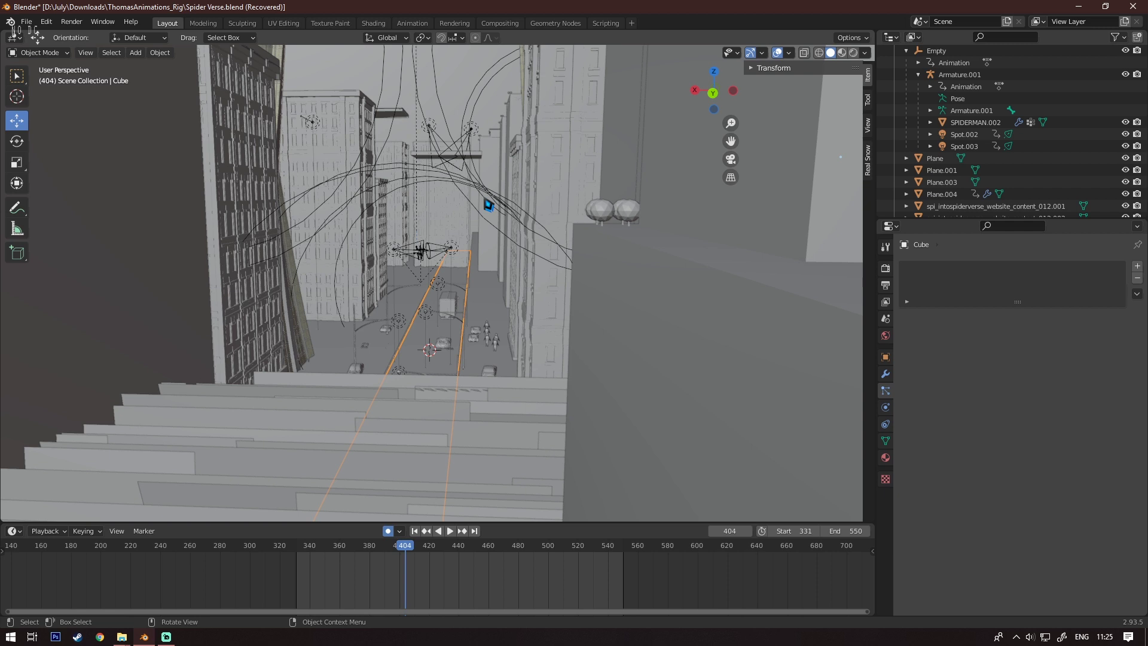
scroll(489, 205, "up", 3)
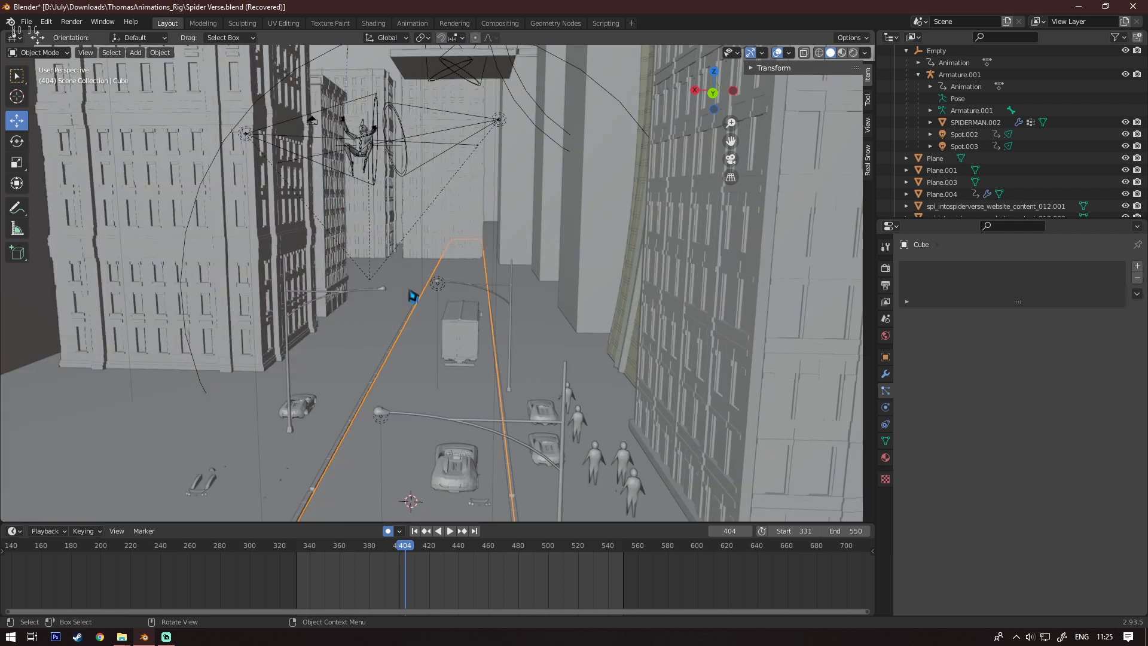
Select the Spider-Man character's armature and switch it to Pose Mode
scroll(439, 284, "up", 2)
mouse_move(470, 272)
middle_mouse_down("shift")
mouse_move(551, 405)
mouse_move(471, 285)
middle_mouse_up("shift")
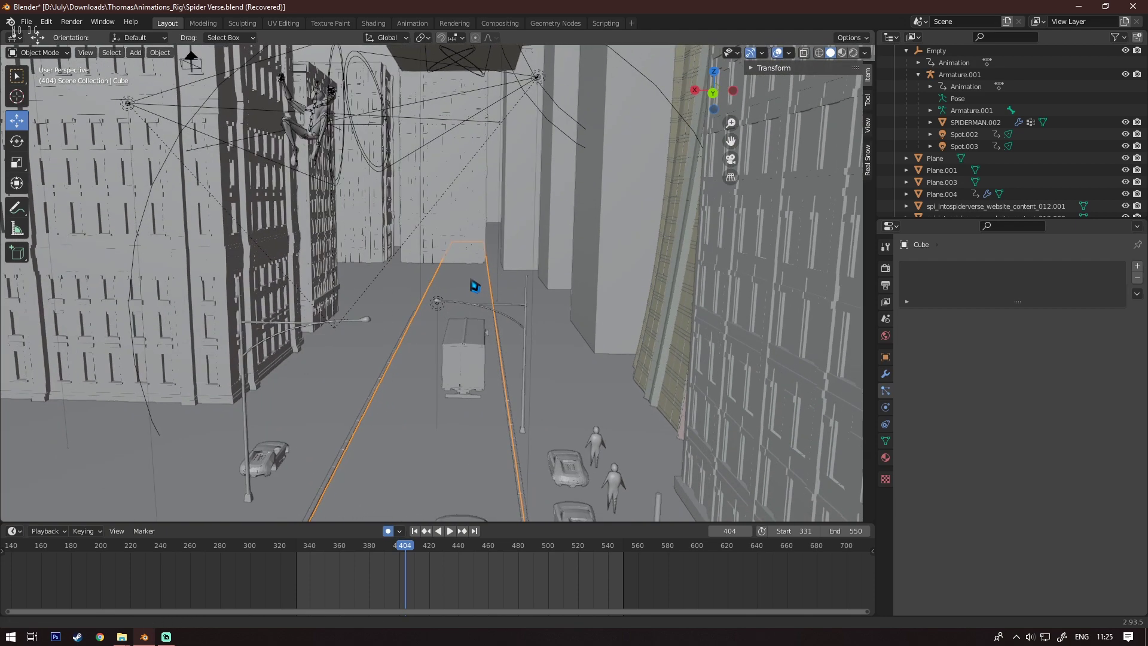
middle_click_drag(459, 222, 469, 267, "shift")
scroll(443, 257, "up", 3)
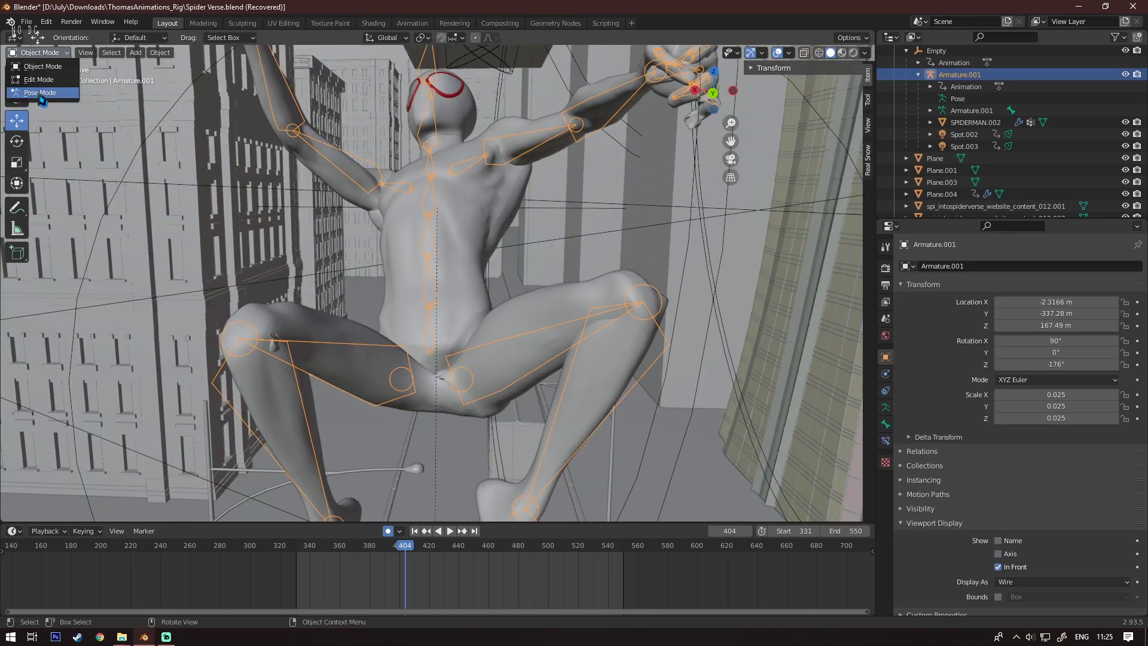
left_click(40, 95)
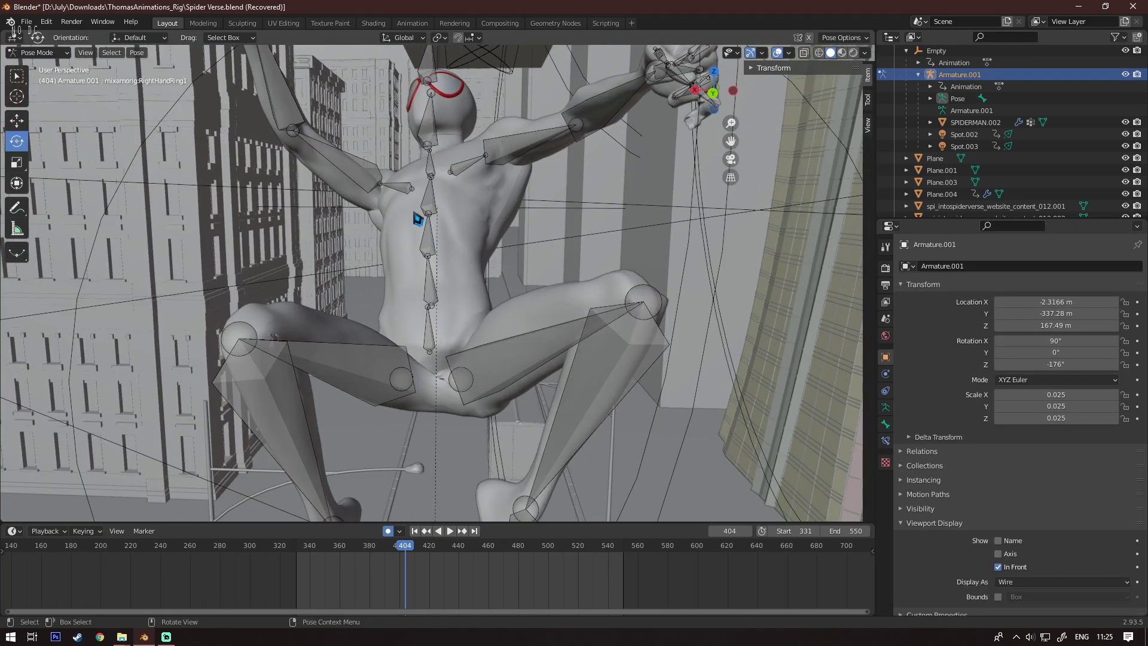
Try rotating the character's upper spine bone at frame 404, and undo the rotation
left_click(430, 206)
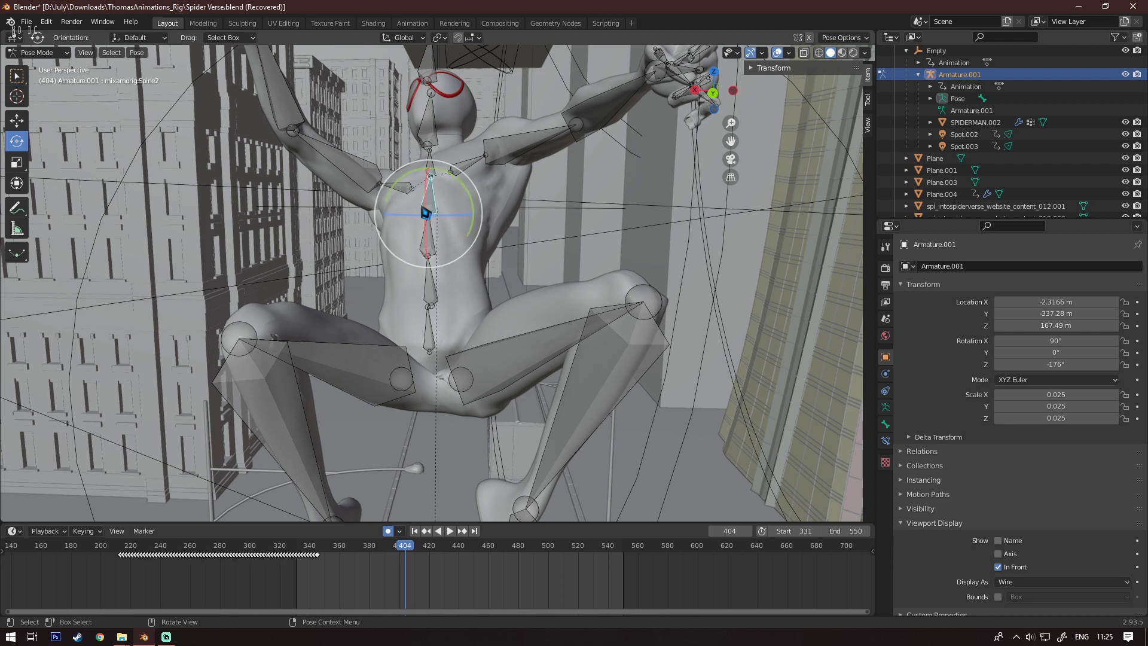
left_click_drag(473, 205, 450, 174)
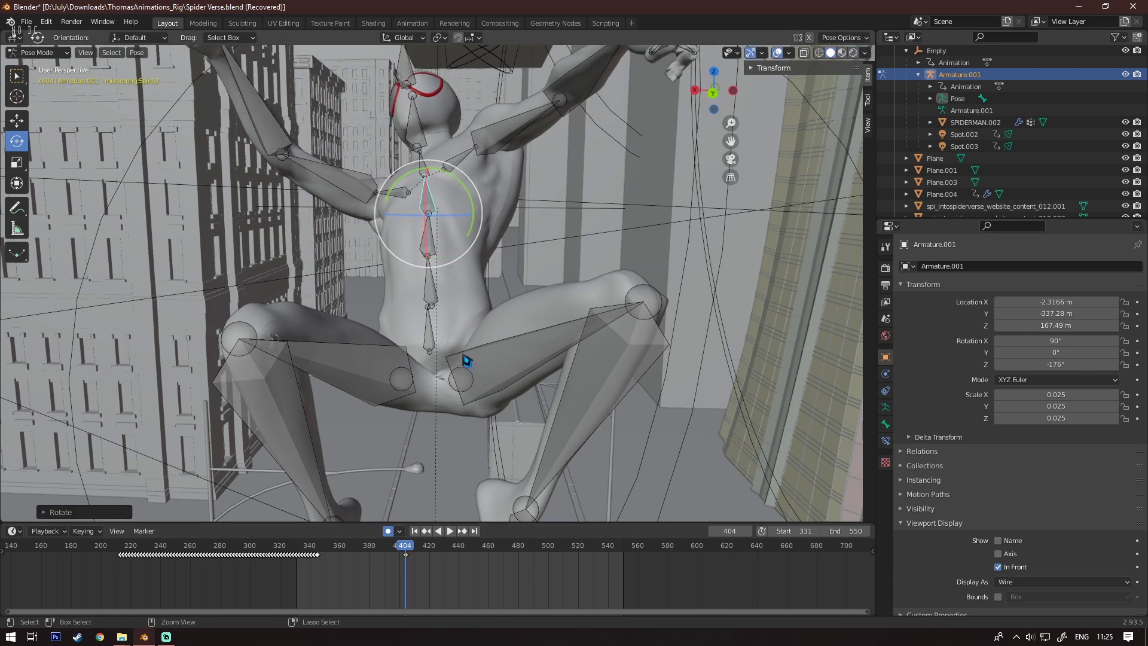
key("ctrl+z")
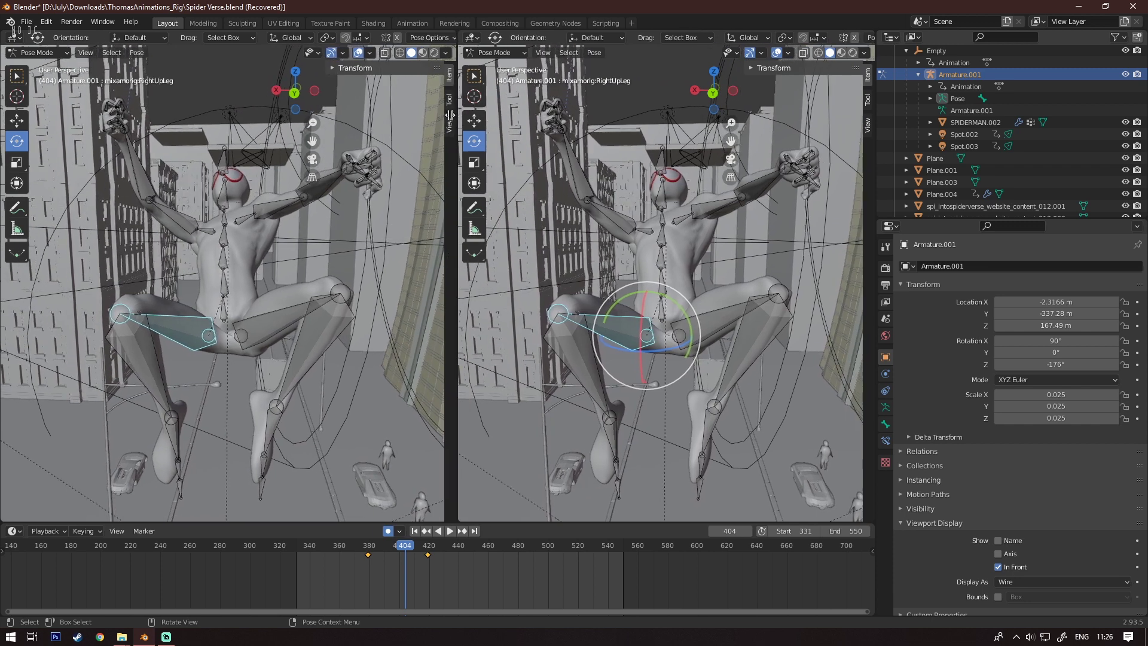
Turn the extra viewport beside the 3D view into a Graph Editor and expand the right upper leg bone's animation channels
left_click_drag(442, 119, 446, 120)
scroll(324, 273, "up", 2)
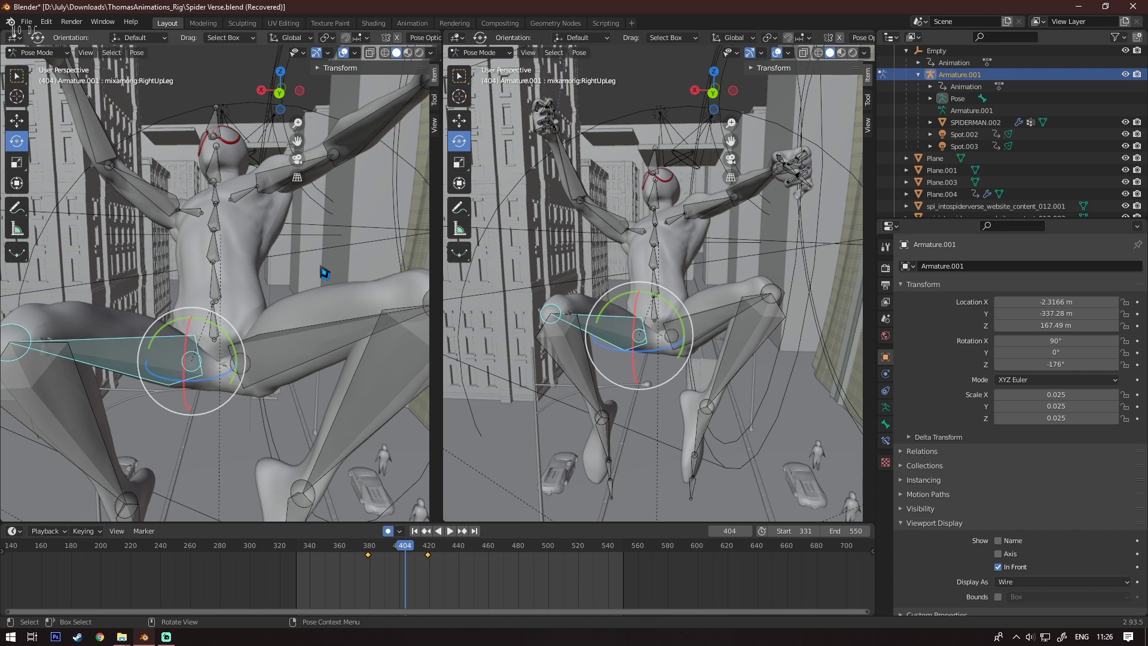
left_click(15, 38)
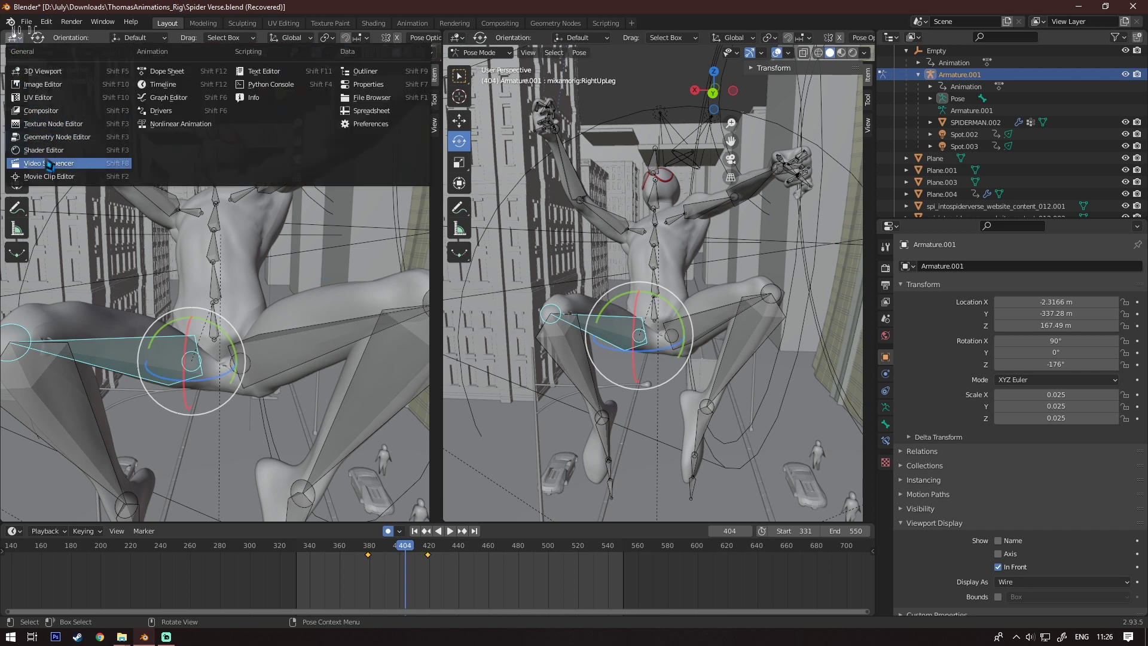
left_click(182, 99)
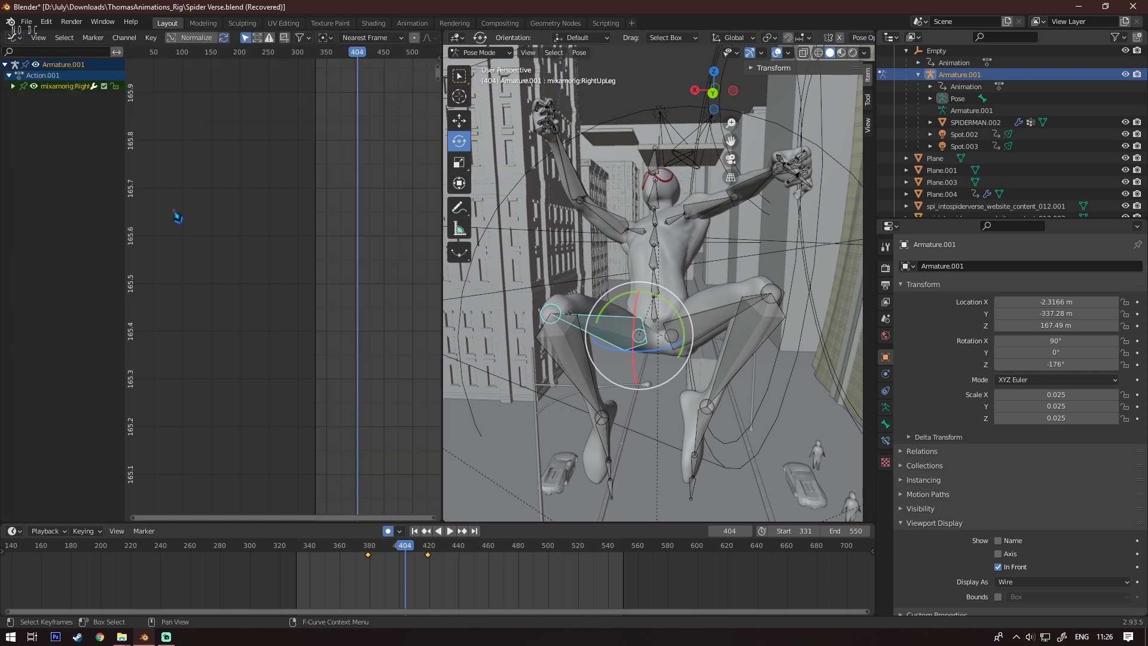
scroll(601, 336, "up", 1)
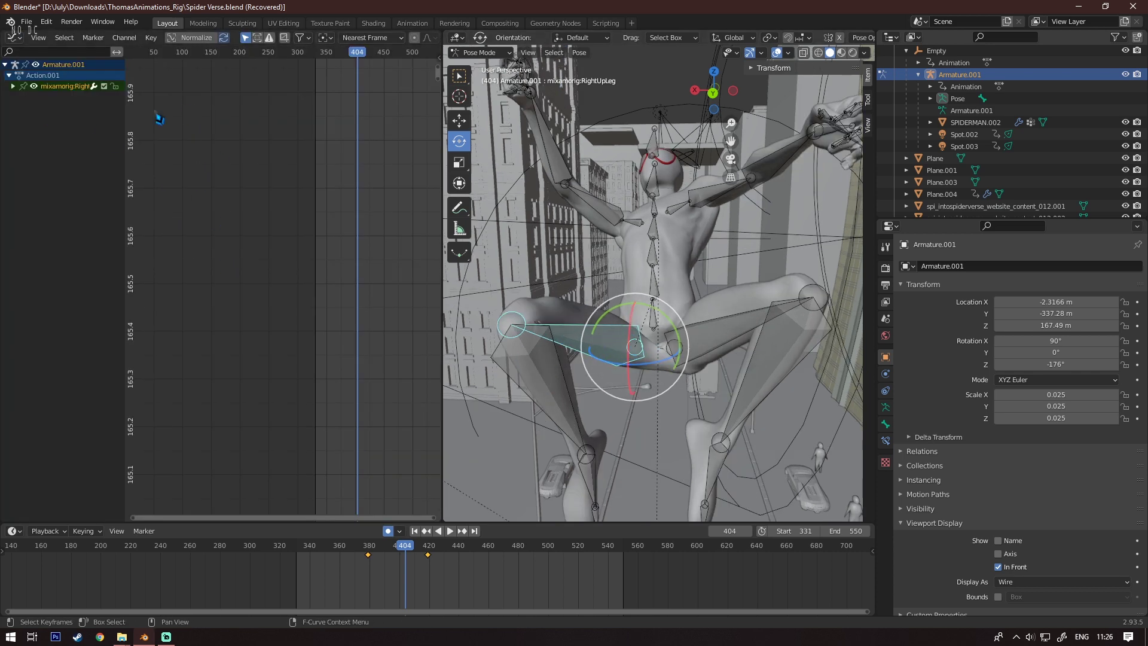
left_click(13, 86)
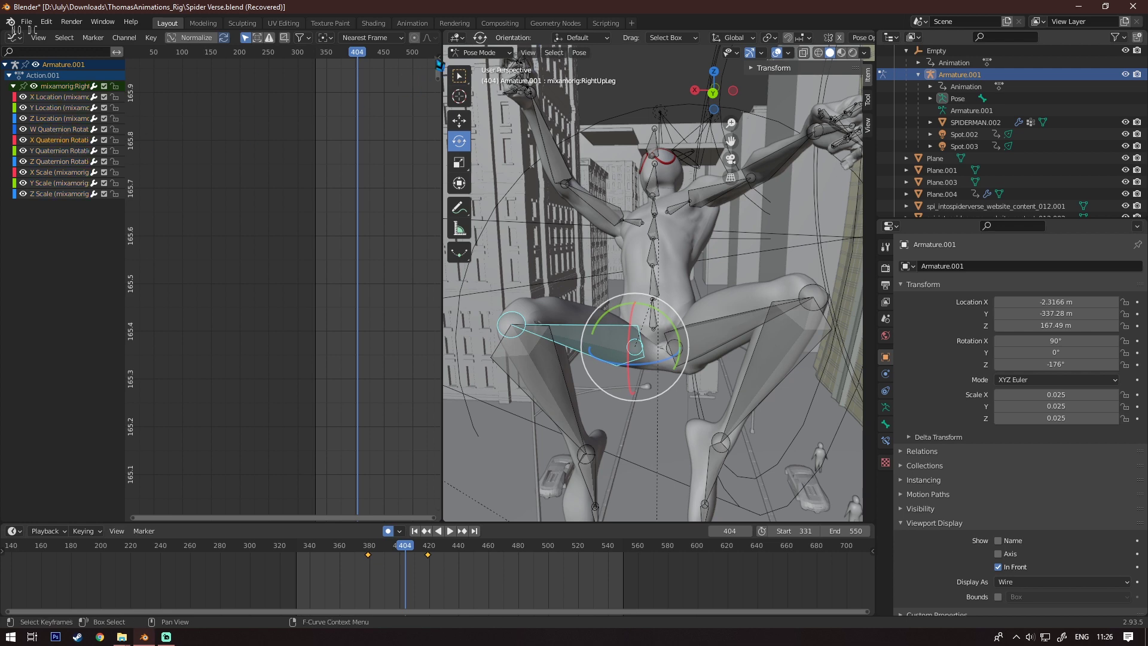
Add a Noise modifier to the X Quaternion Rotation curve of the right upper leg bone
left_click(434, 56)
left_click(438, 58)
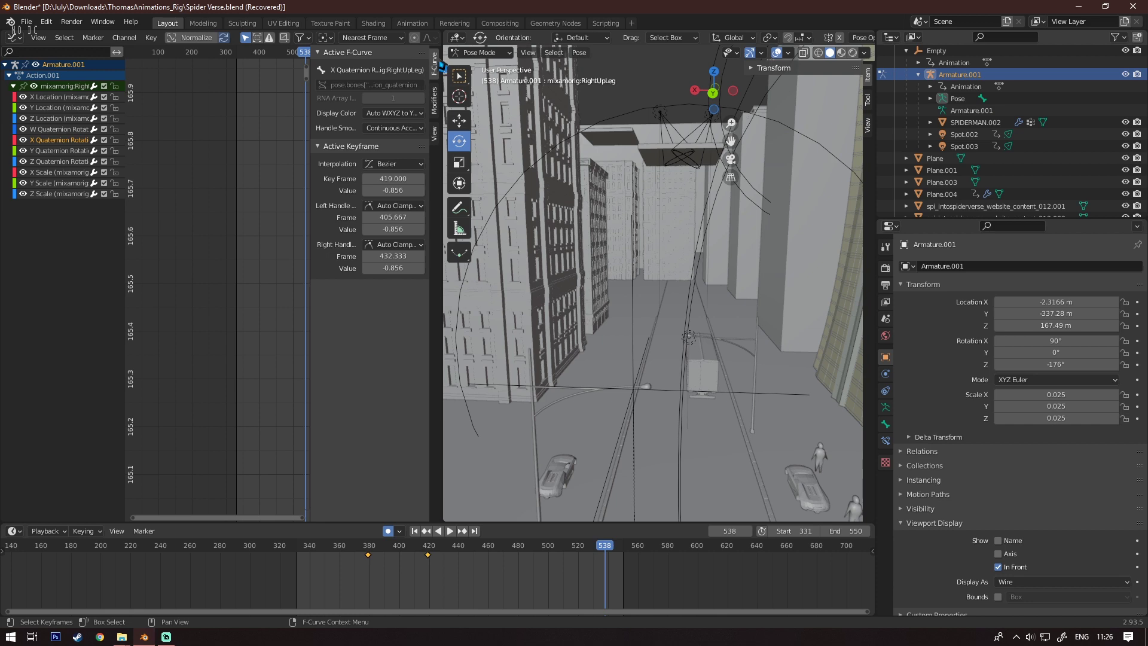
left_click(436, 105)
scroll(731, 381, "down", 2)
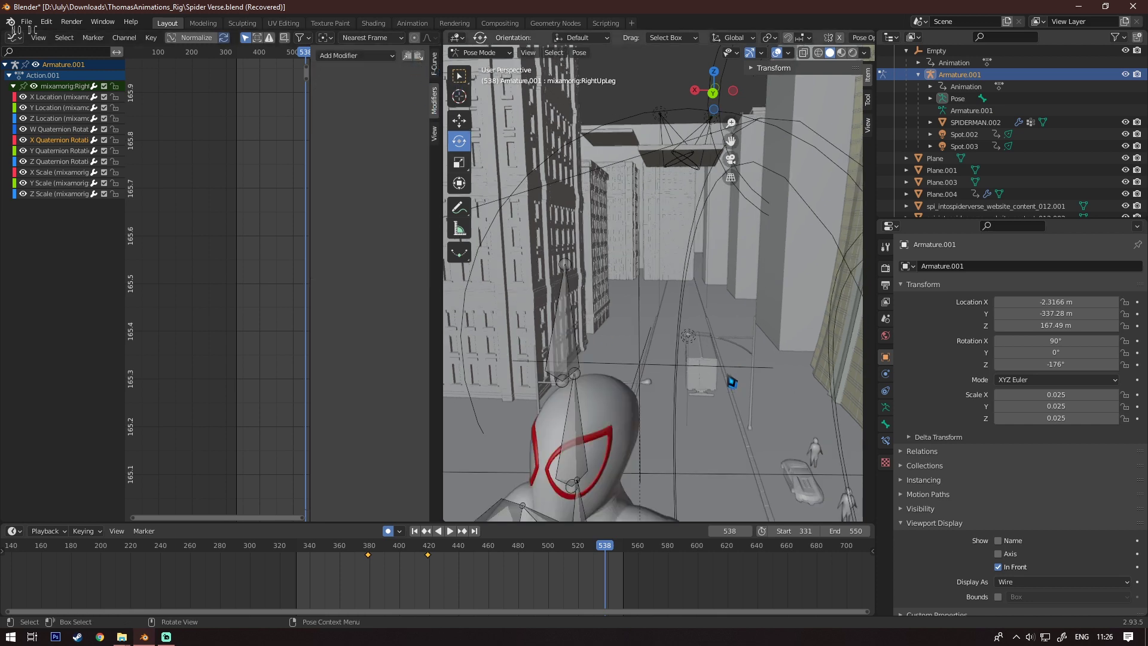
scroll(729, 382, "down", 3)
key("KP_Decimal")
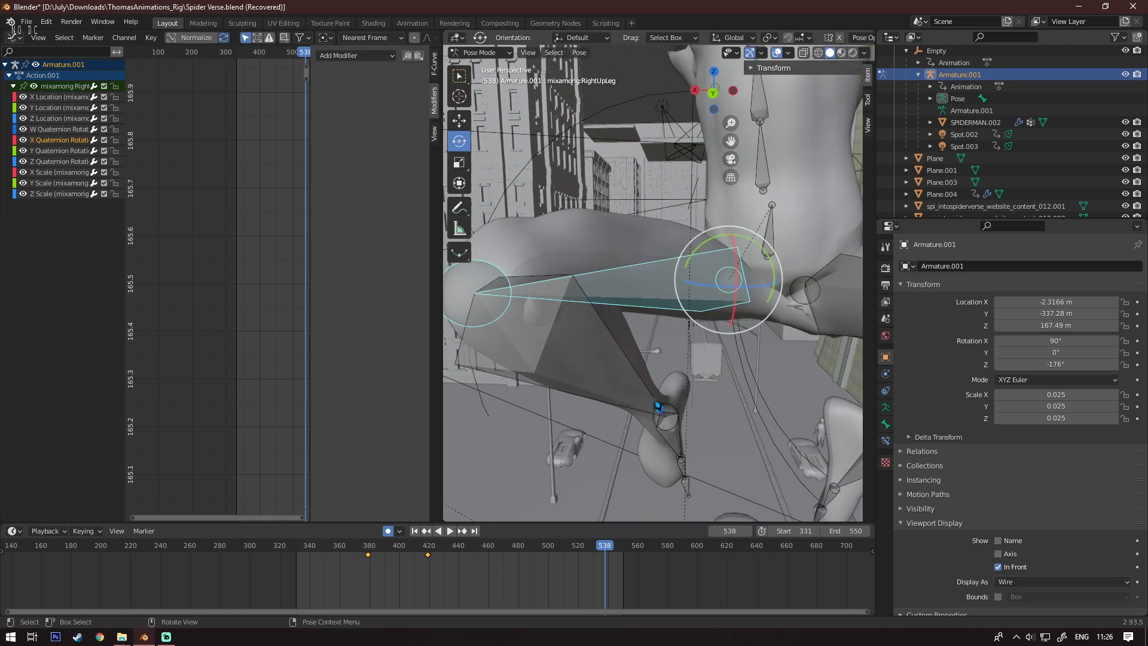
left_click(356, 55)
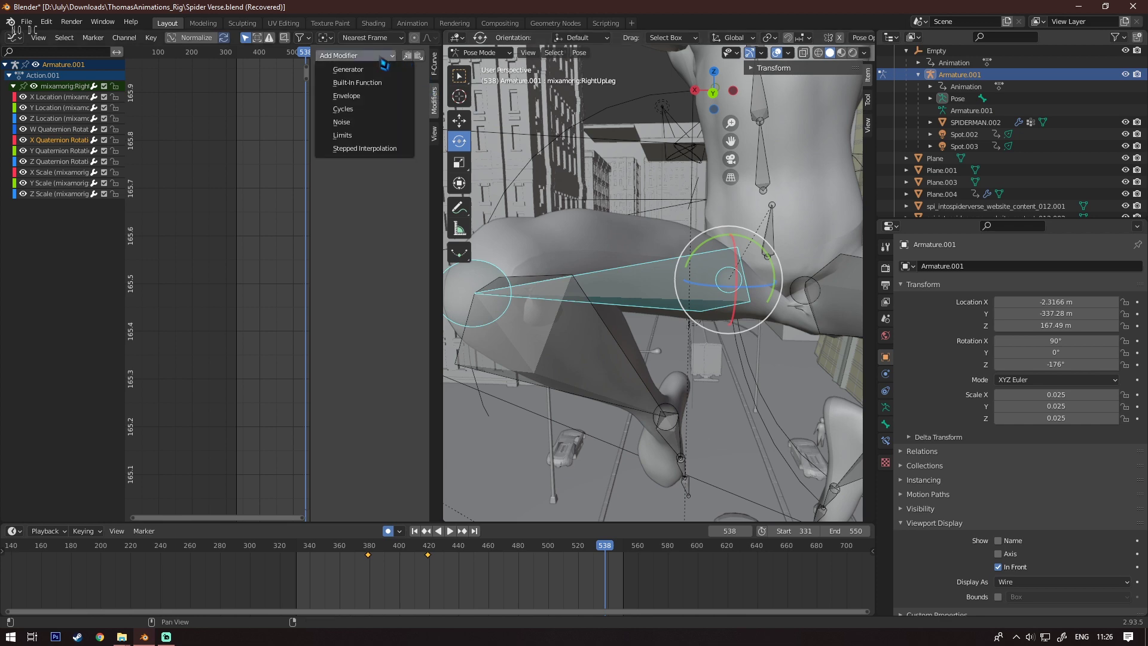
left_click(341, 122)
Play a short stretch of the animation to check the noise motion on the right upper leg
left_click(492, 556)
key("space")
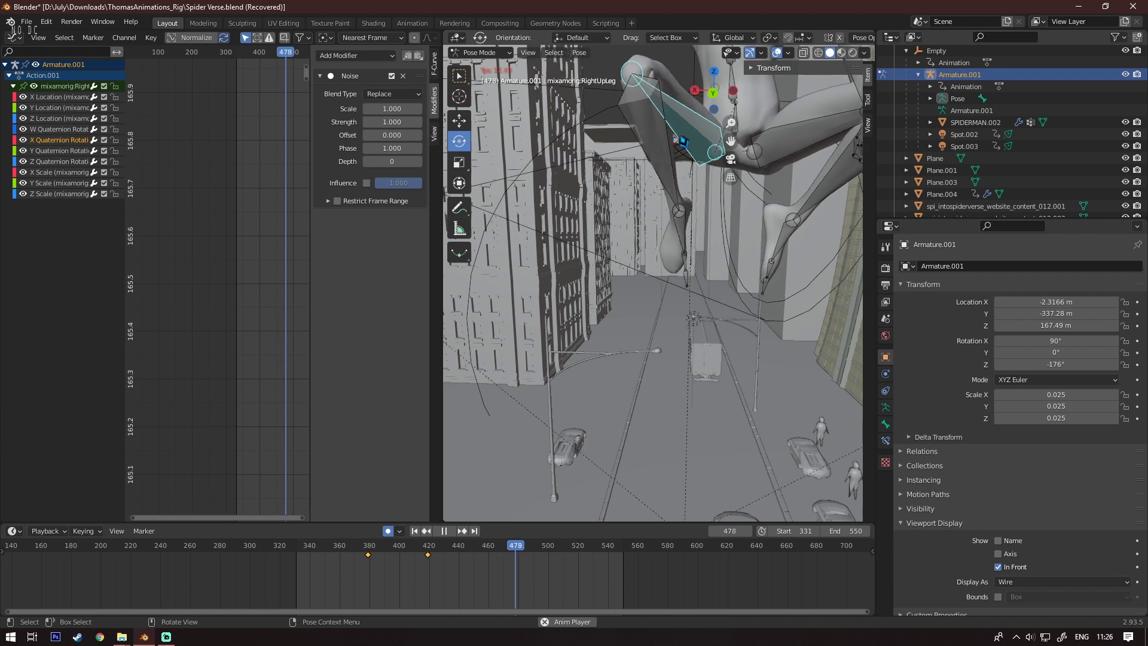
key("space")
Set the Noise modifier's scale to 20 and strength to 0.3, and play back the leg motion
left_click(404, 111)
type("1.0")
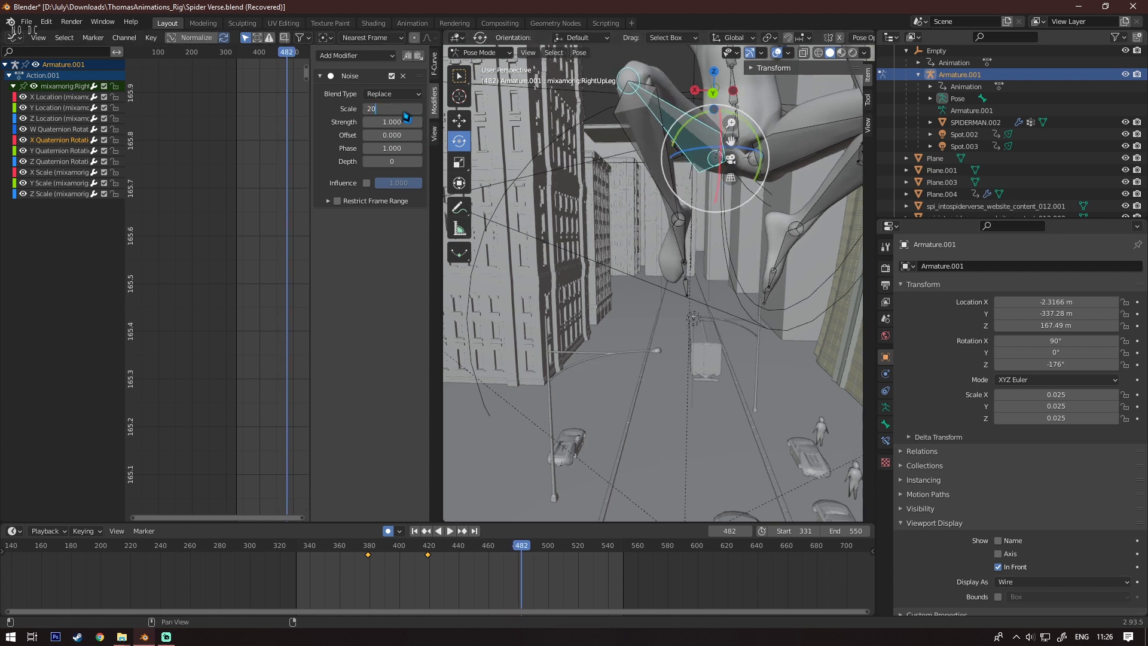
key("Return")
left_click(412, 123)
type("1.0")
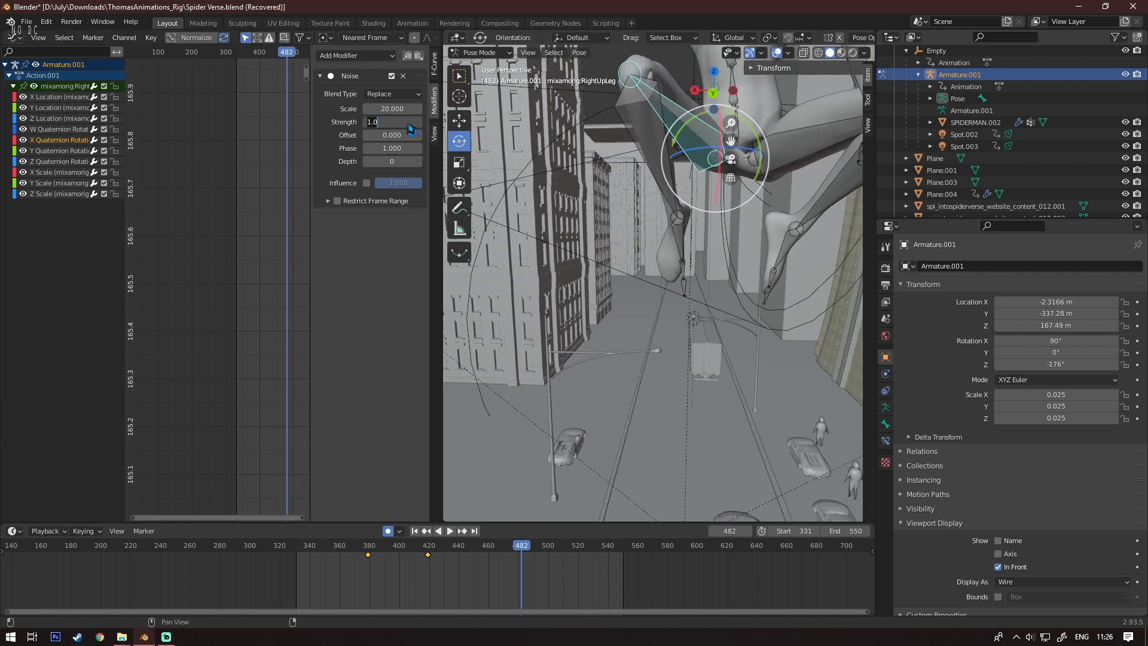
type("0.3")
key("Return")
key("space")
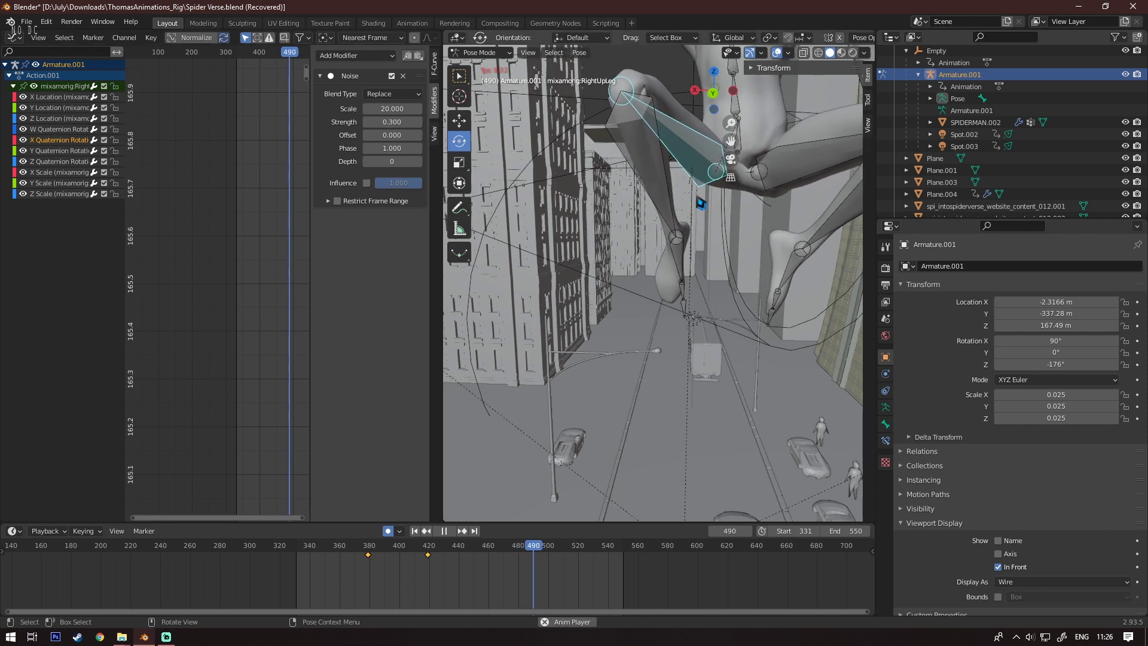